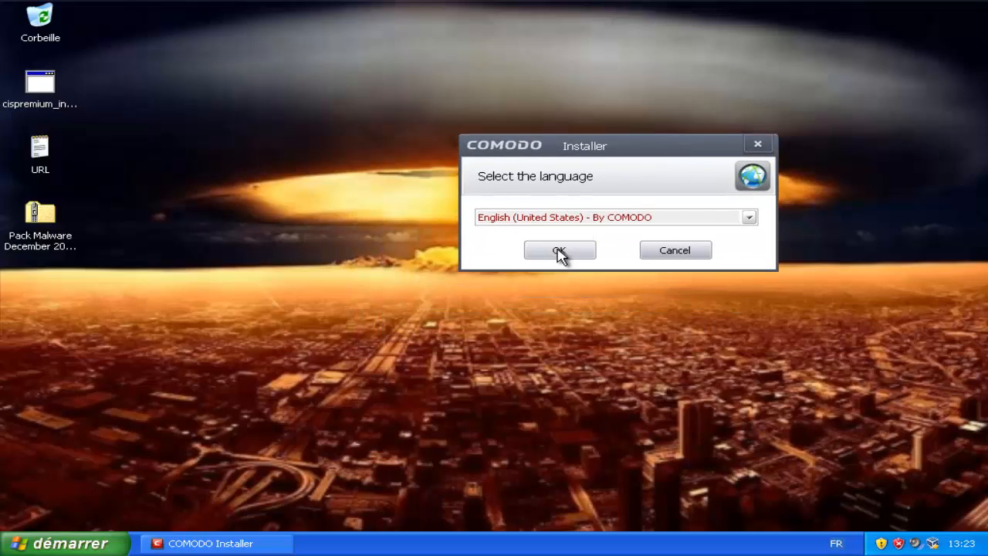
Confirm English (United States) as the installer language and move the installer window fully into view.
left_click(561, 251)
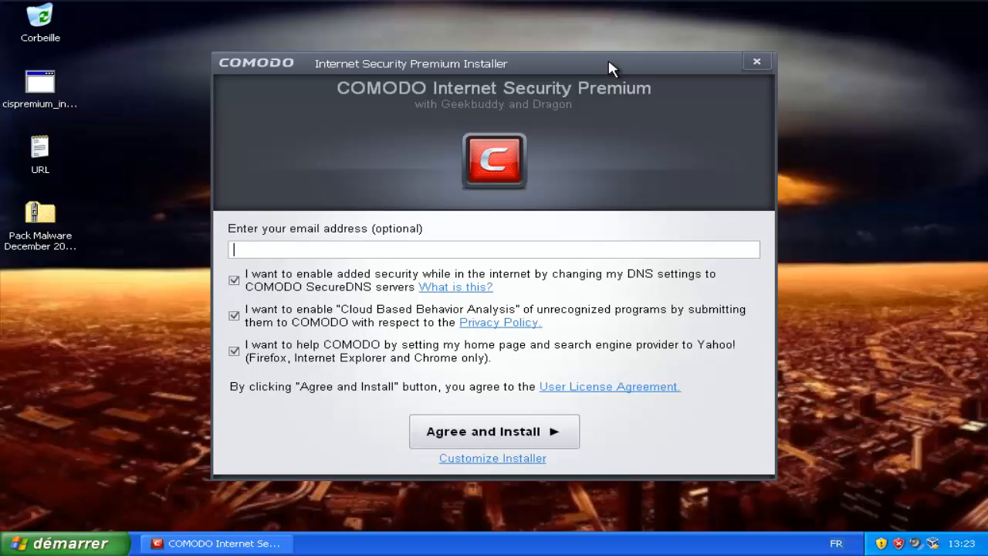
left_click_drag(609, 62, 632, 316)
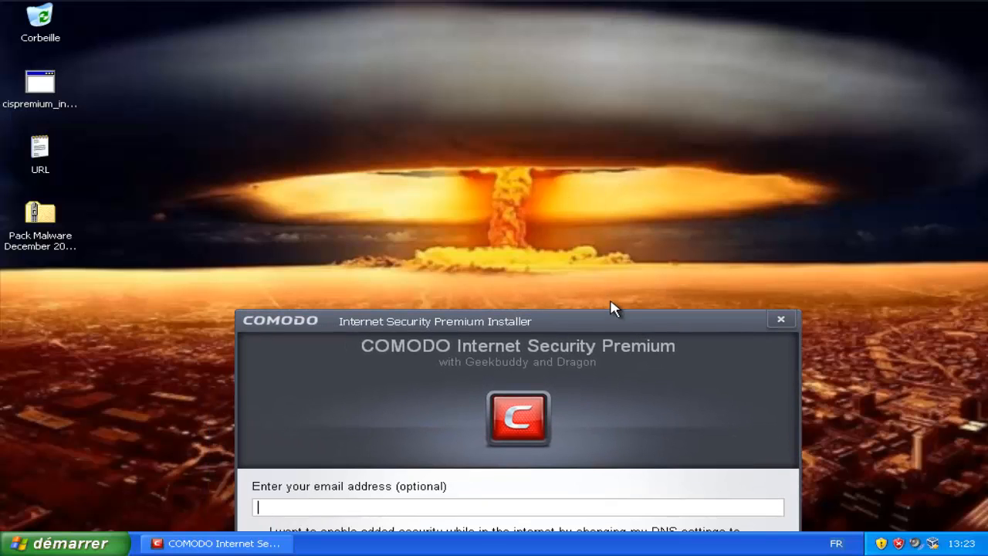
left_click_drag(623, 322, 765, 54)
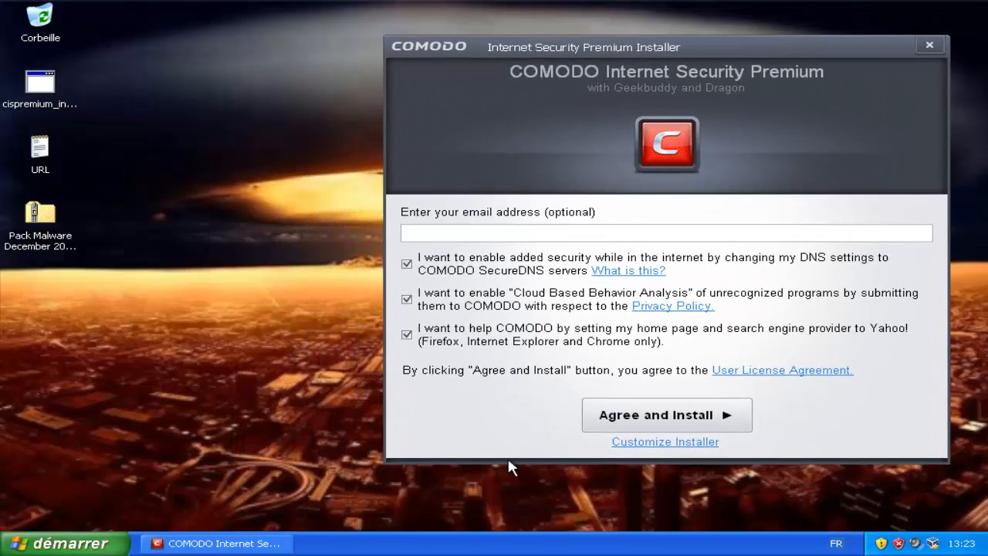
Deselect GeekBuddy and Dragon Web Browser in the installation options, then return to the main page.
left_click(654, 441)
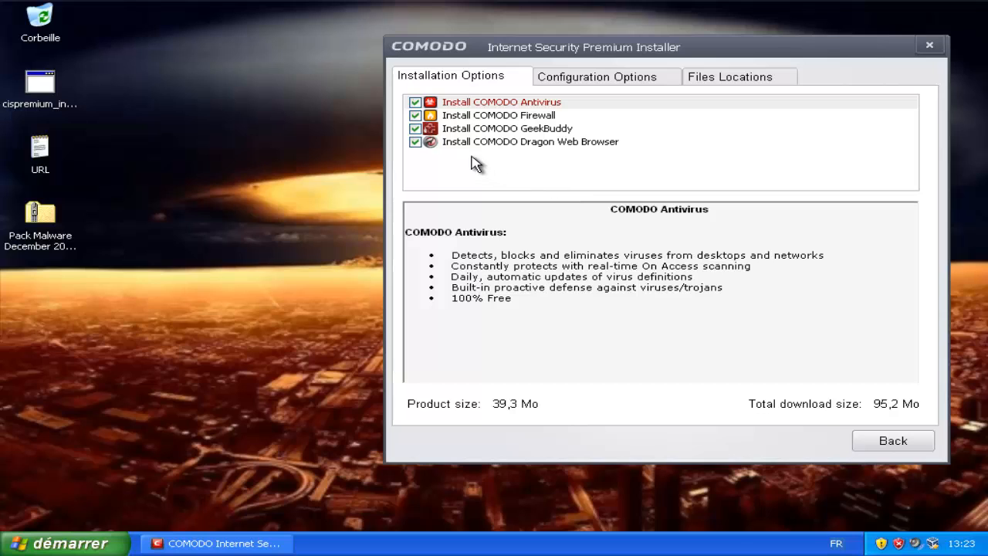
left_click(415, 141)
left_click(416, 128)
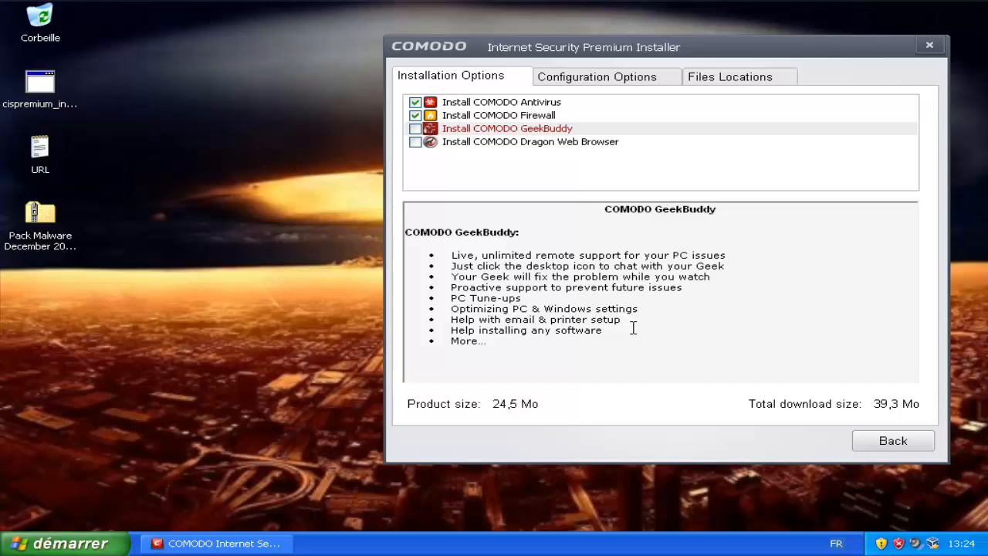
left_click(572, 145)
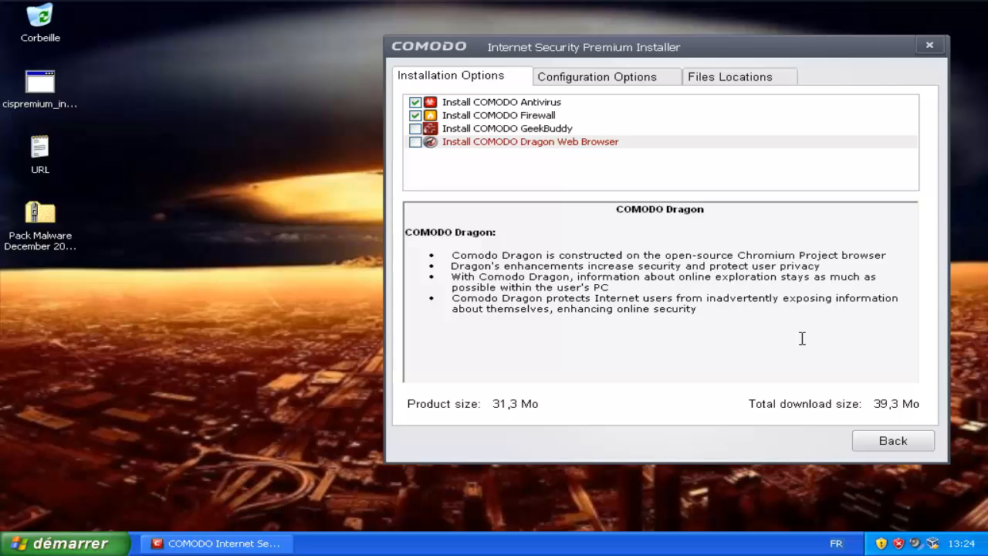
left_click(888, 440)
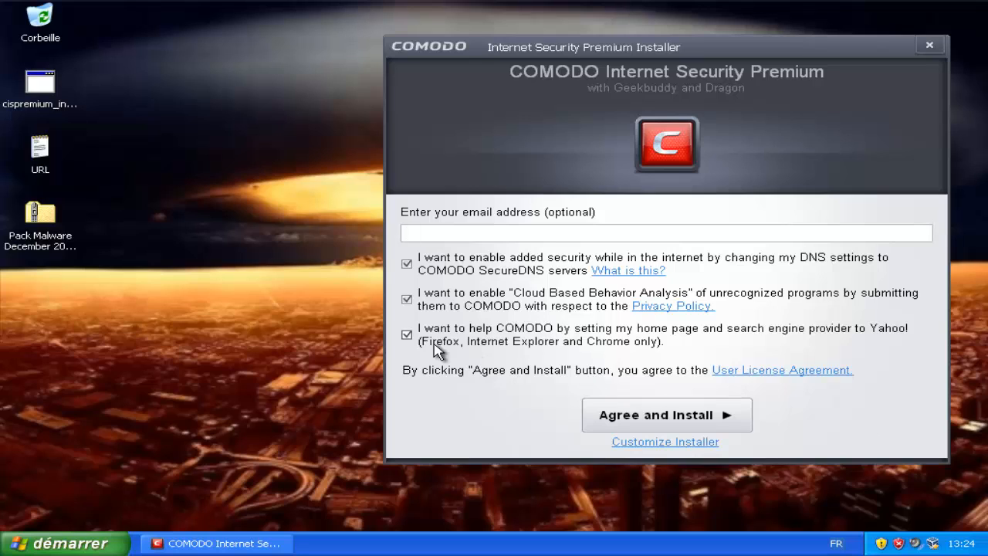
Untick the Yahoo home page and search engine option, then agree and start installing.
left_click(407, 335)
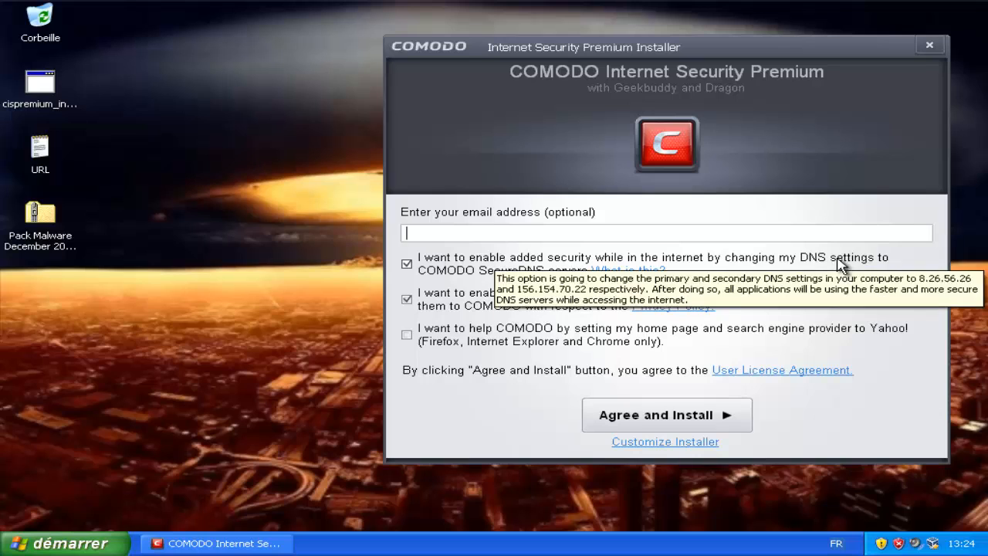
left_click(637, 418)
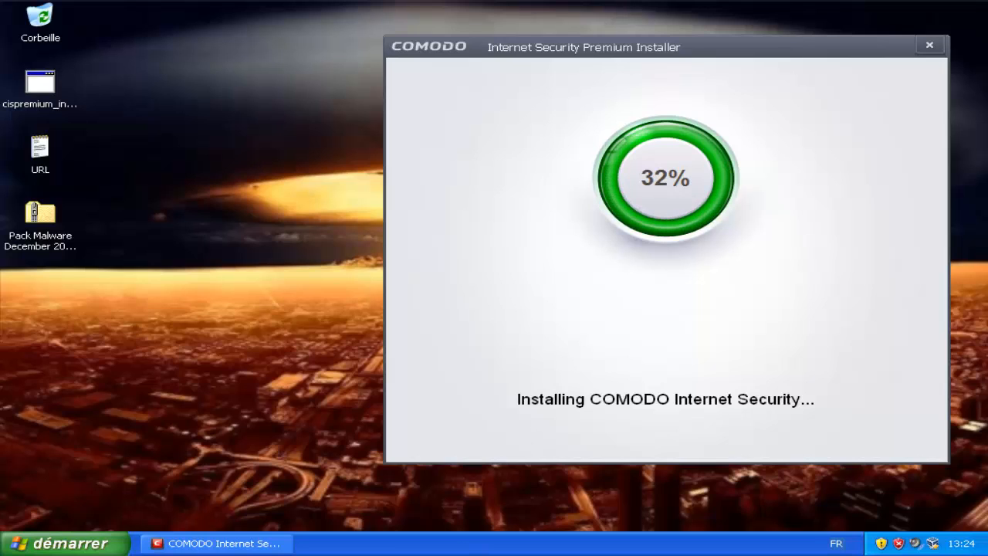
Let the installation run to the restart prompt, dismissing the Windows security risk balloon.
key("F9")
left_click_drag(618, 432, 750, 450)
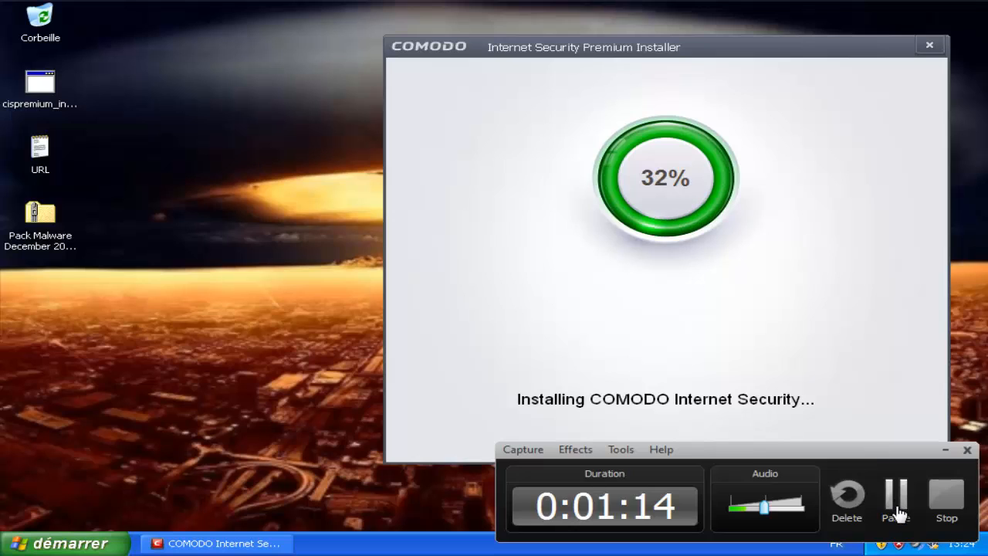
left_click(897, 508)
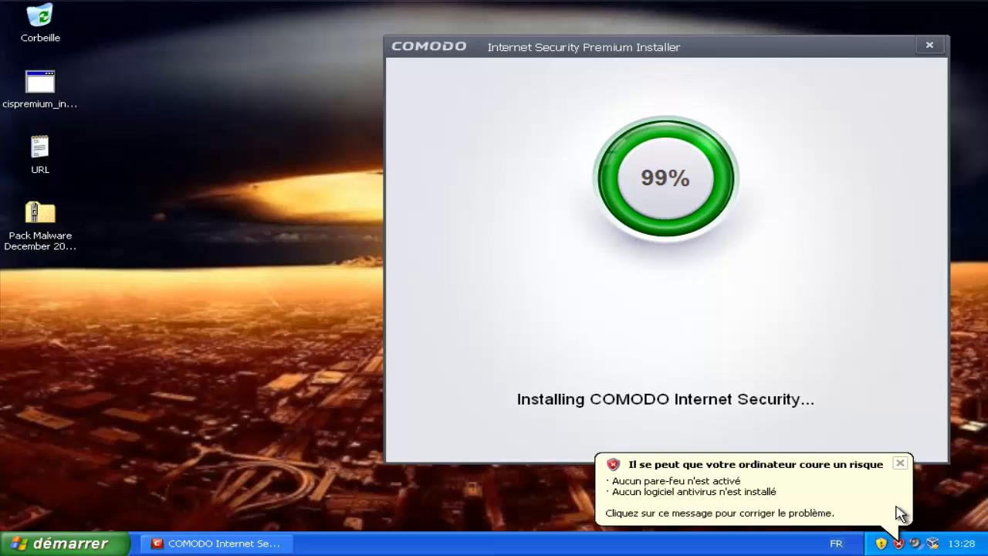
left_click(900, 463)
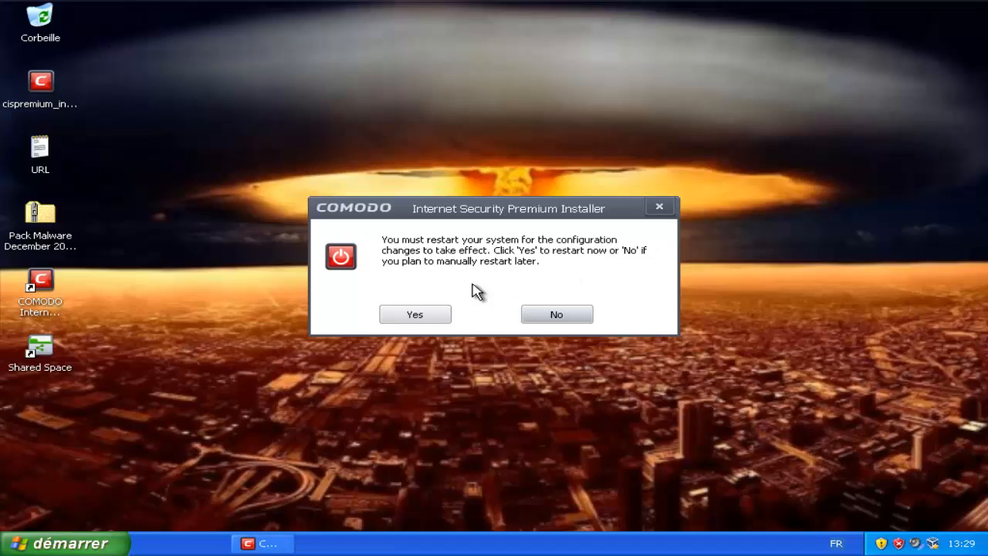
Accept restarting the computer now so Windows reboots to the desktop.
left_click(421, 316)
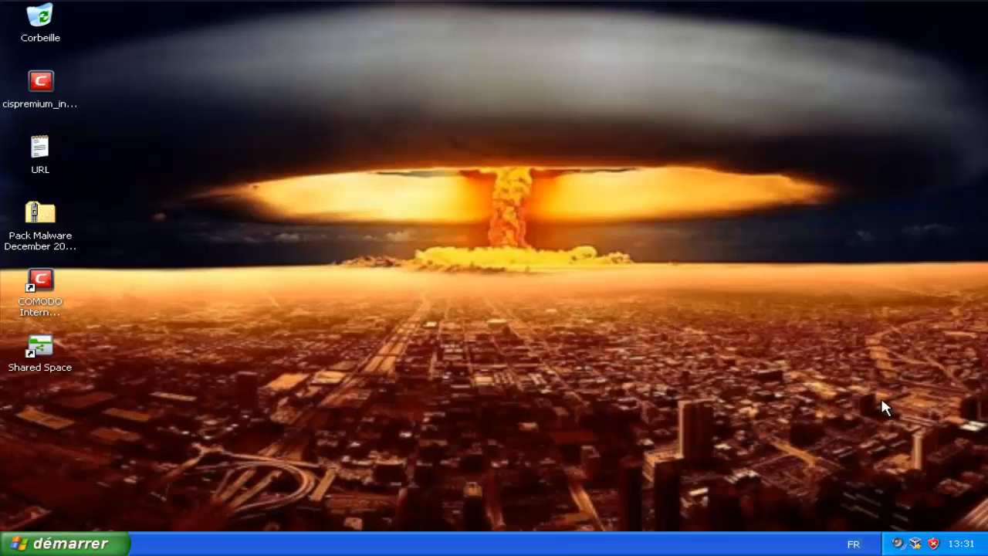
Launch Gestionnaire des tâches from the taskbar's right-click menu.
right_click(645, 544)
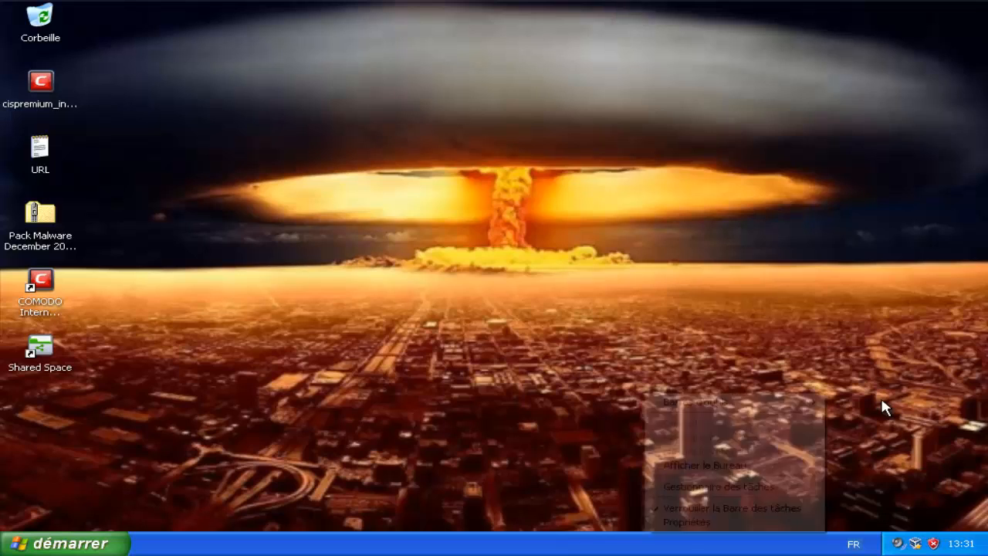
key("Return")
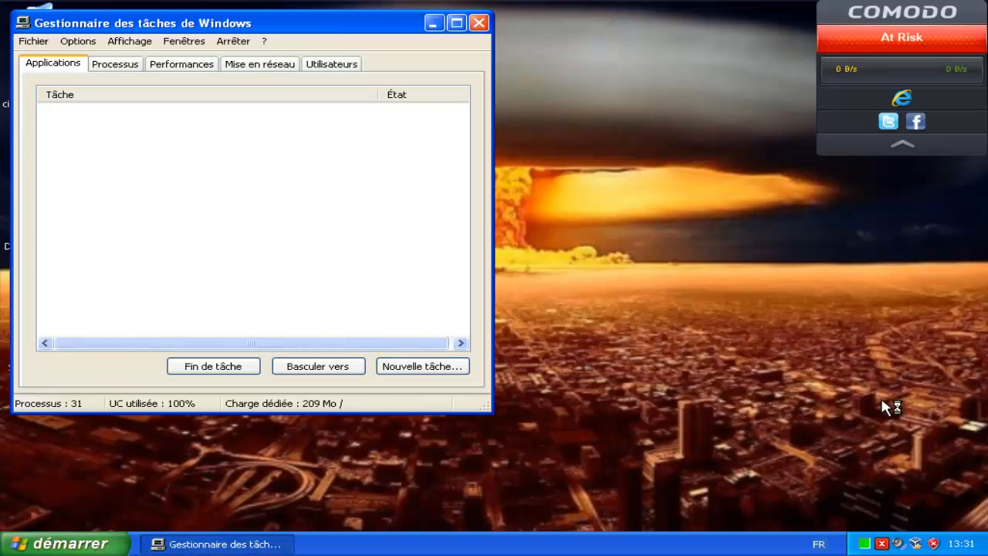
Show the Processus tab in Task Manager, then stop COMODO's update scan and close its window.
left_click(115, 65)
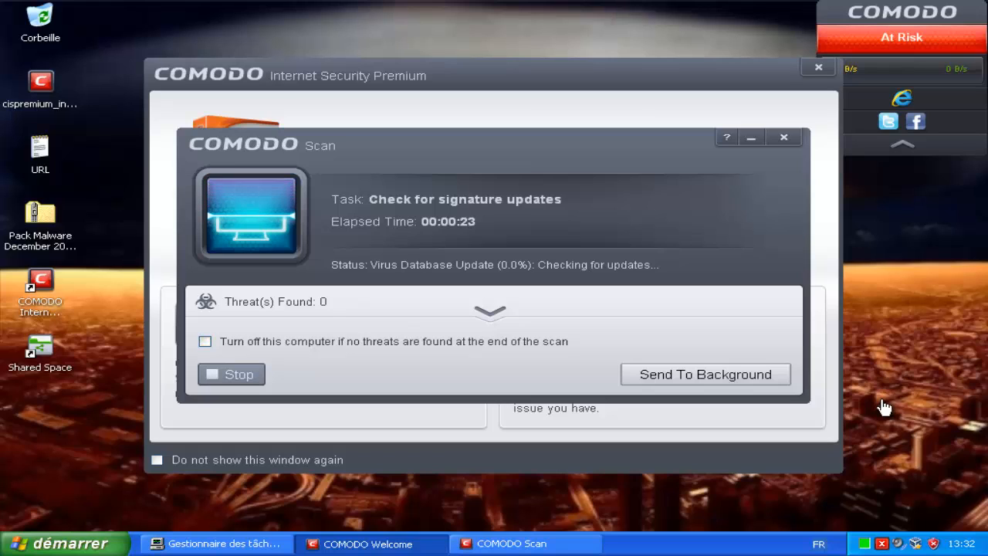
key("Escape")
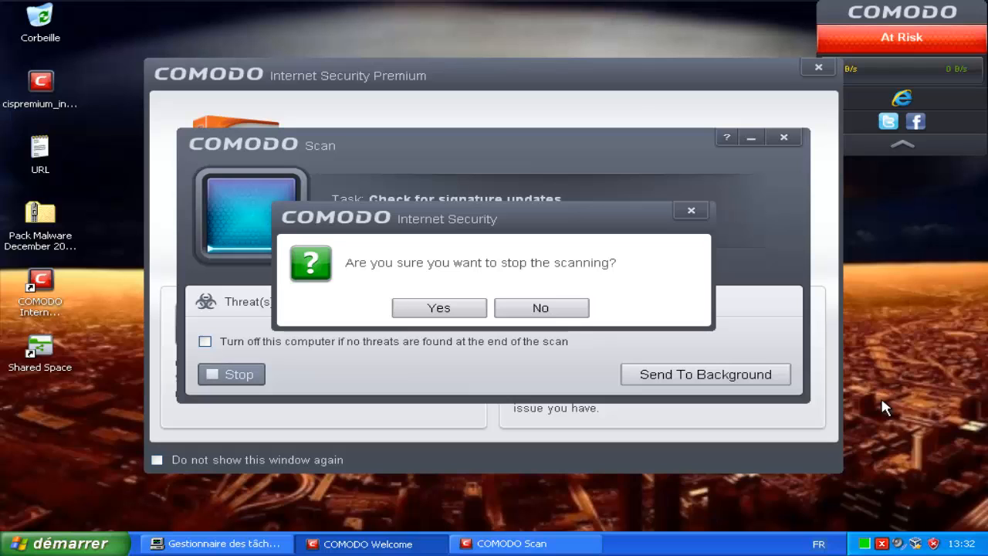
key("Return")
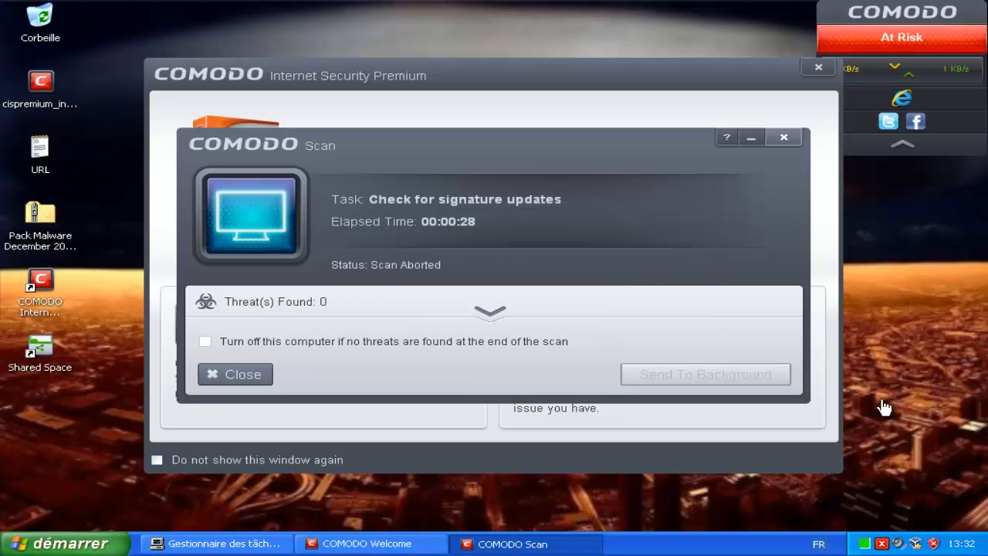
key("Escape")
key("Escape")
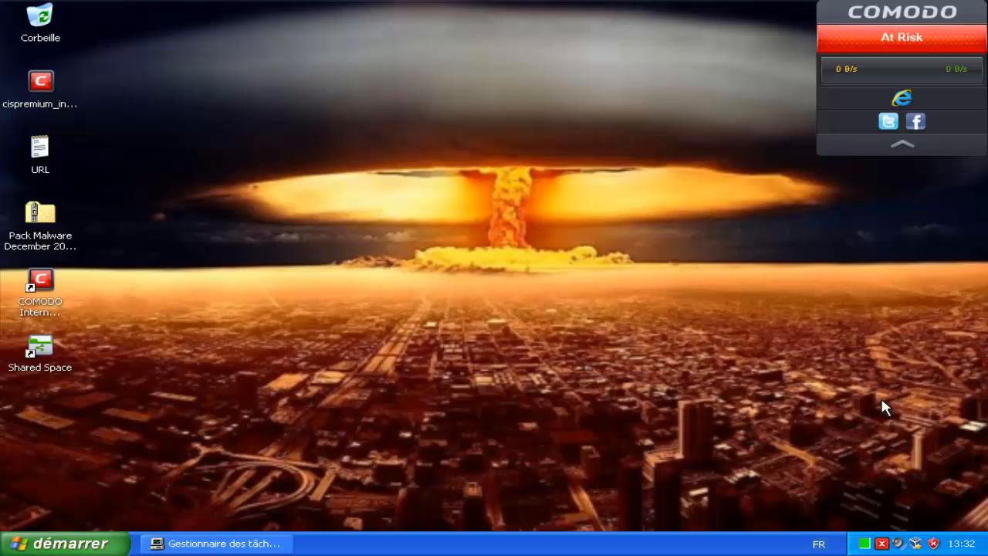
Bring Task Manager back, select cis.exe in the process list, then minimize it.
key("ctrl+shift+Escape")
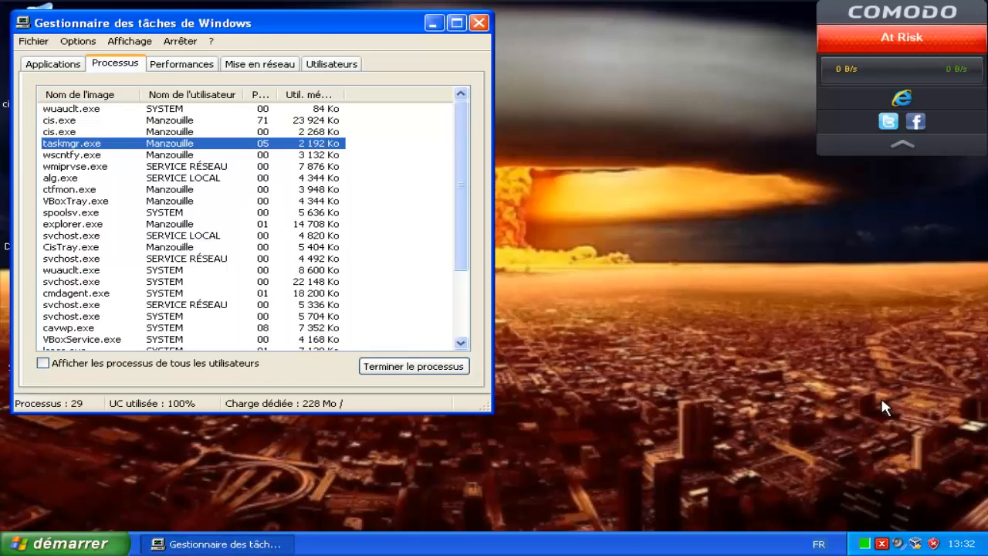
key("Up")
key("Up")
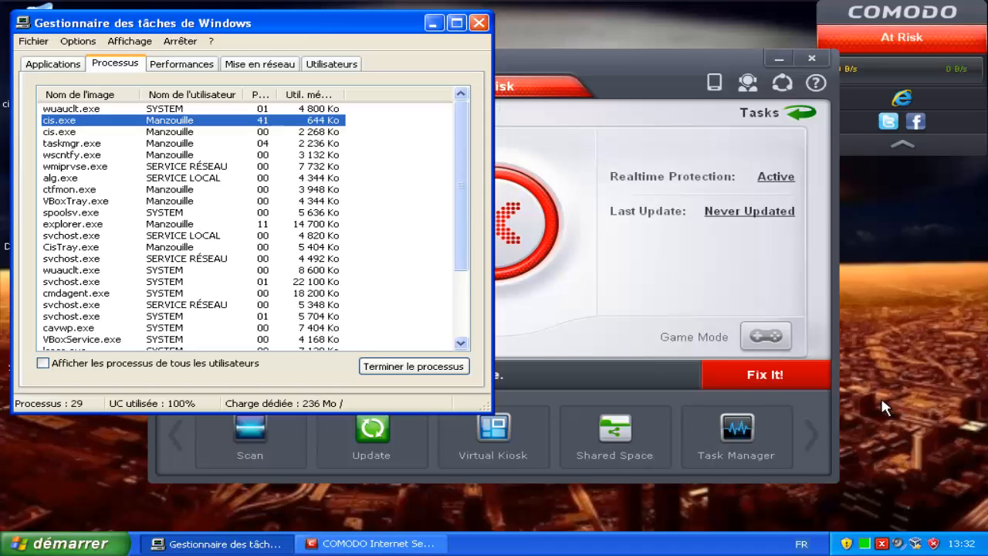
left_click(435, 23)
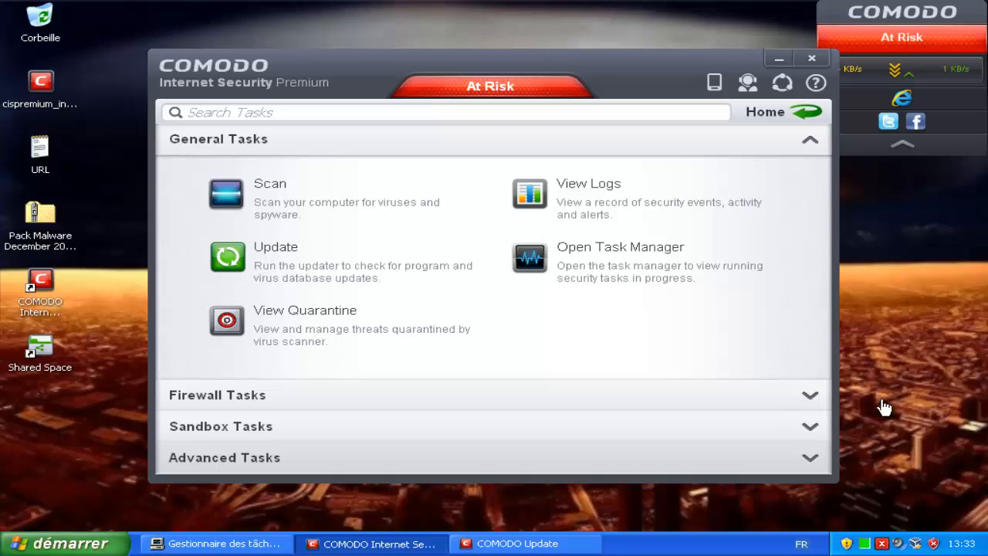
Open Advanced Settings from Advanced Tasks and keep English as the interface language.
left_click(494, 458)
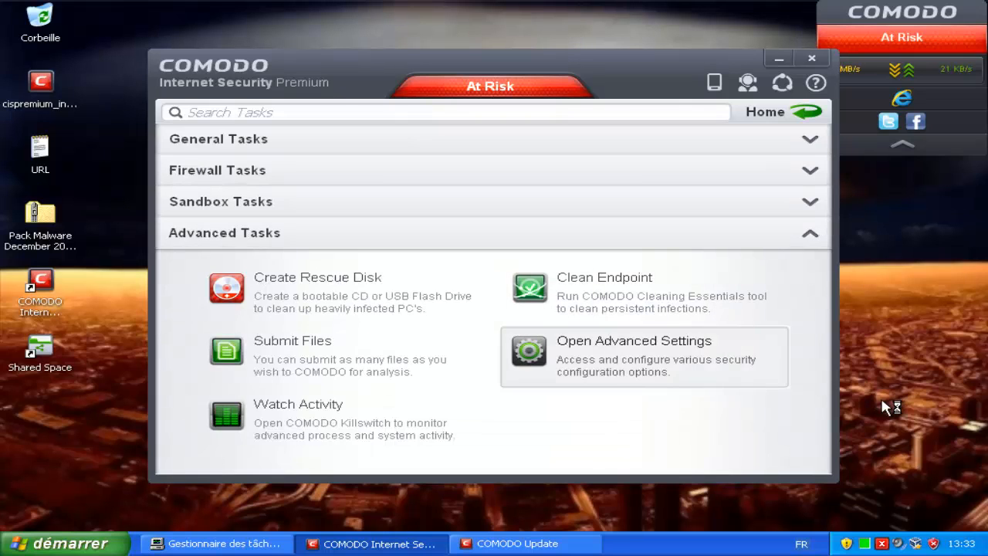
left_click(634, 340)
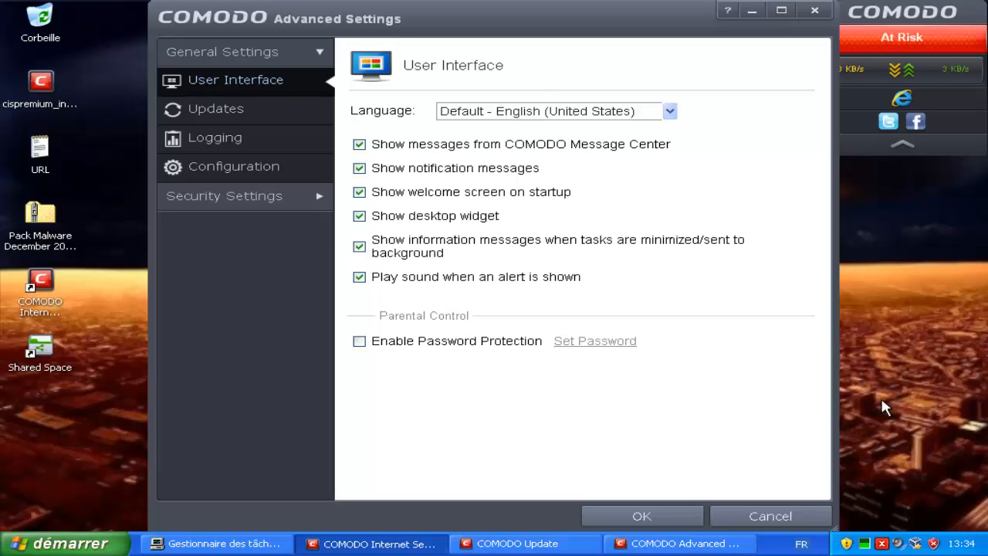
left_click(671, 111)
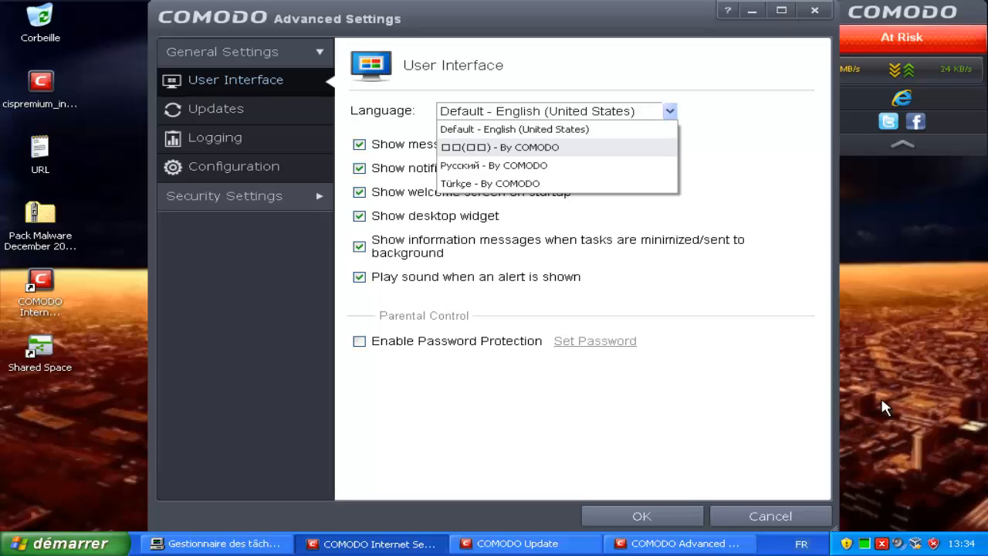
key("Down")
key("Down")
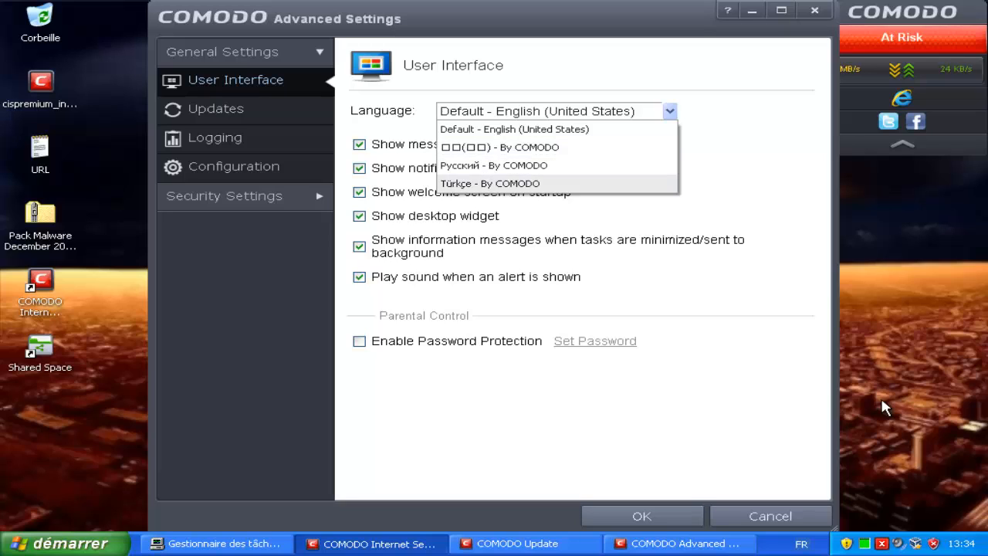
key("Up")
key("Up")
key("Up")
key("Return")
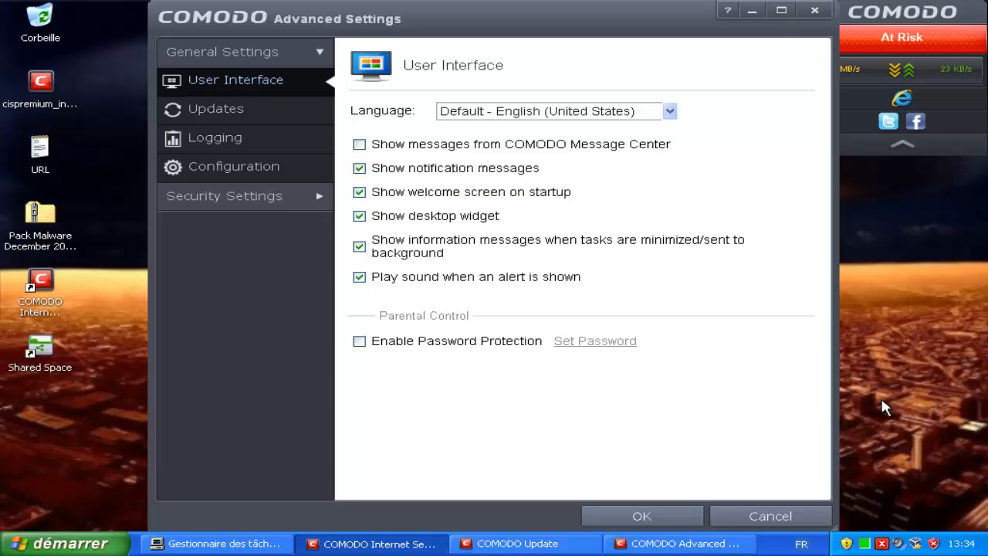
Enable COMODO Message Center messages, then view the Updates, Logging and Configuration pages.
left_click(360, 145)
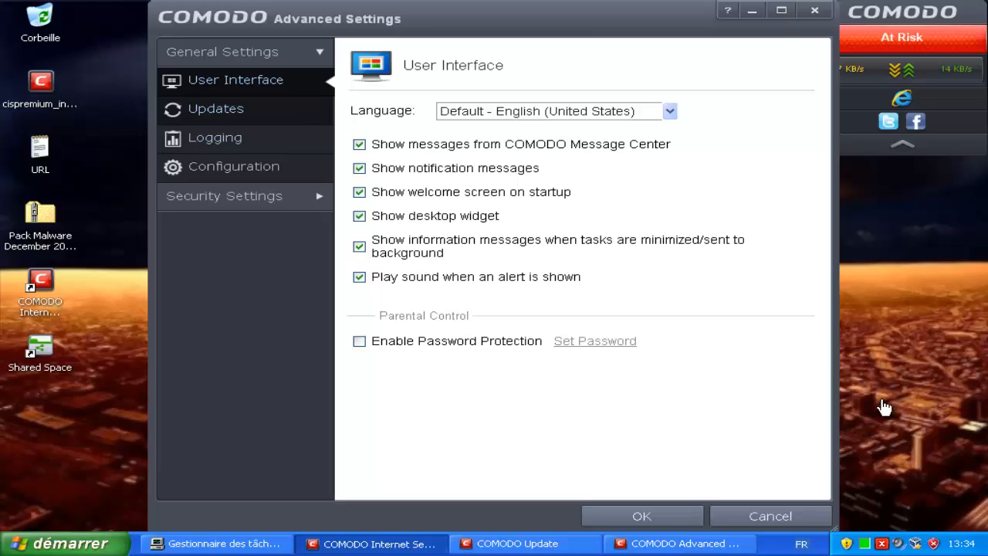
left_click(215, 108)
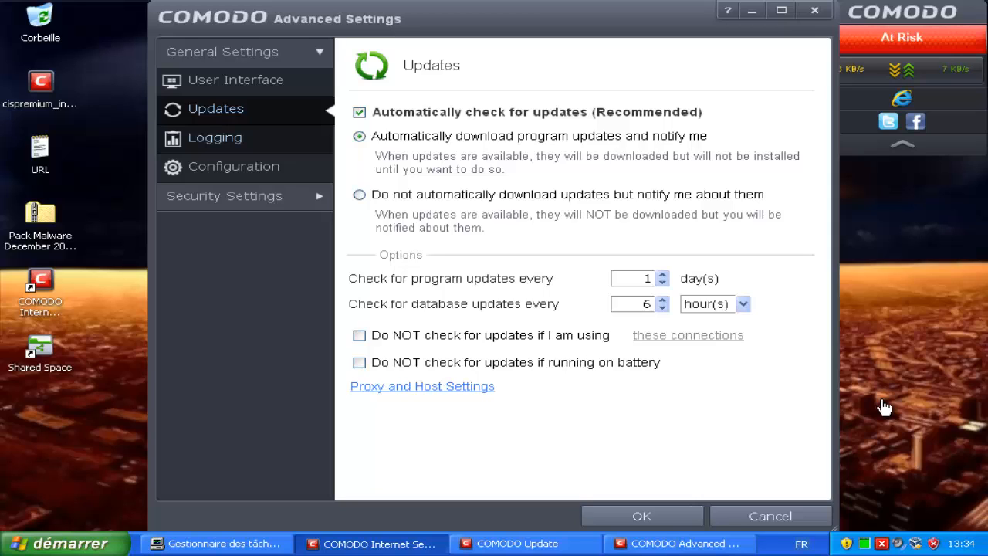
left_click(216, 138)
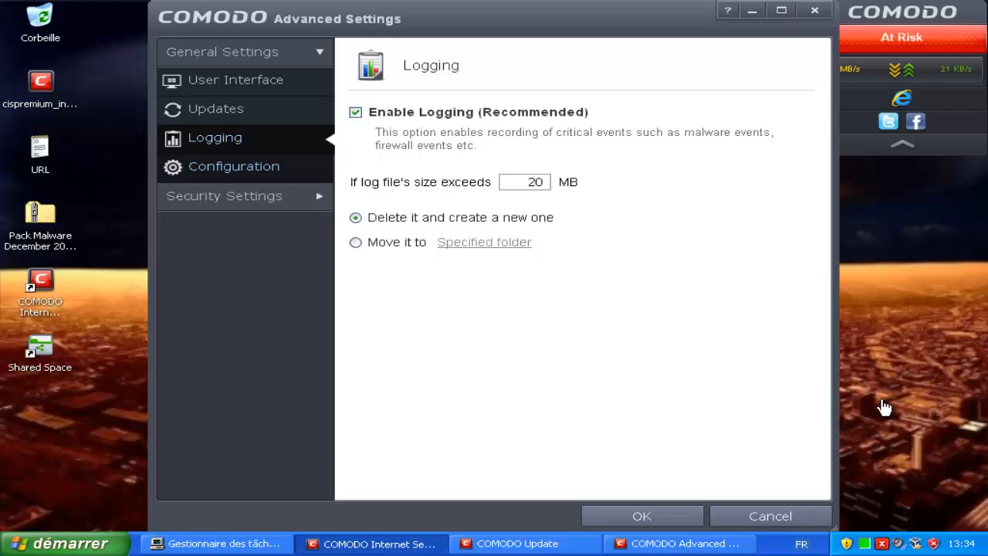
left_click(234, 167)
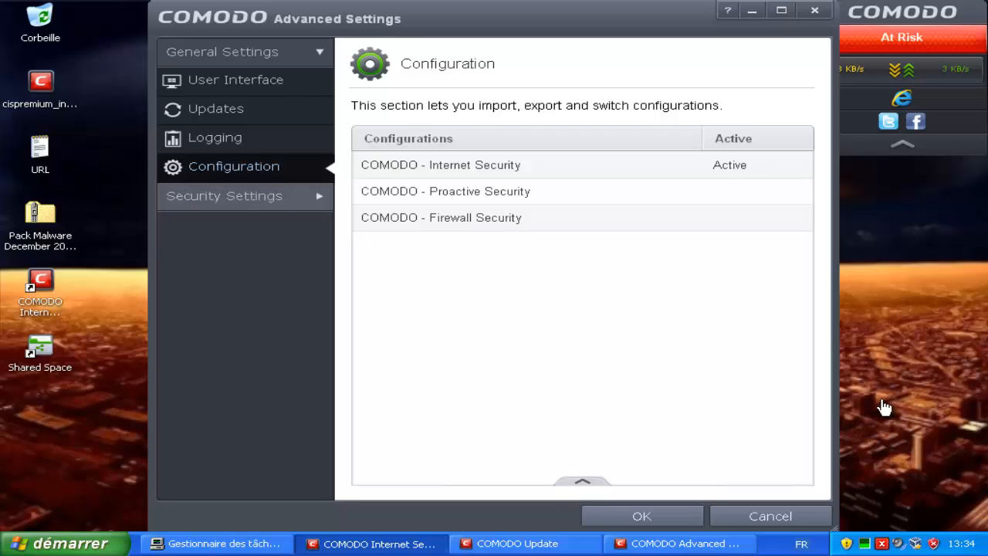
Expand Security Settings > Antivirus, view Realtime Scan and the Scans profiles, then expand Defense+.
left_click(225, 196)
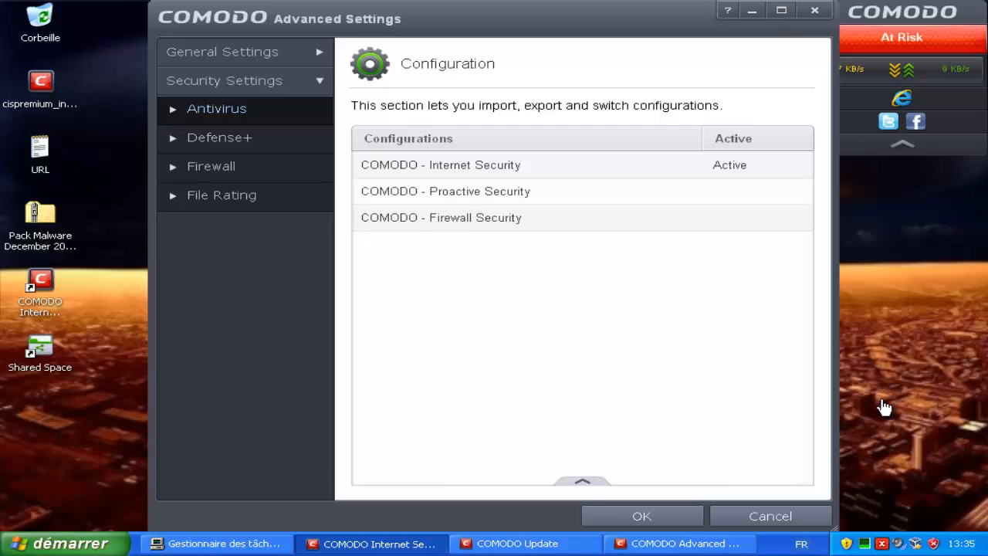
left_click(217, 109)
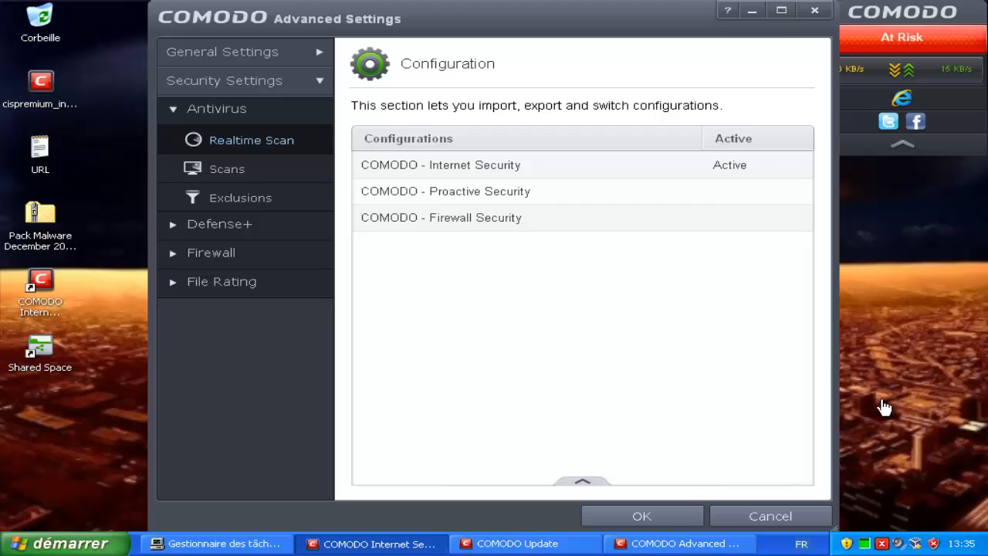
left_click(251, 139)
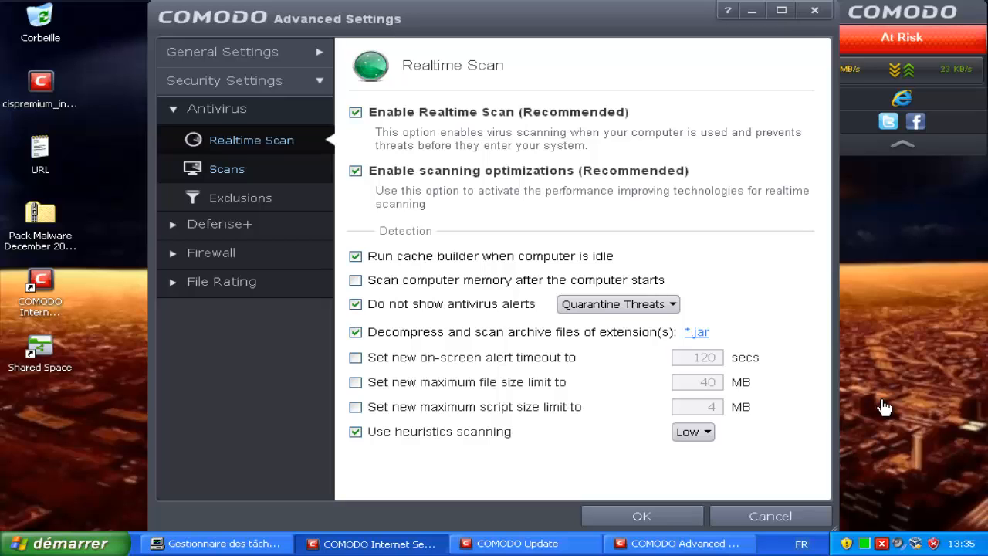
left_click(227, 169)
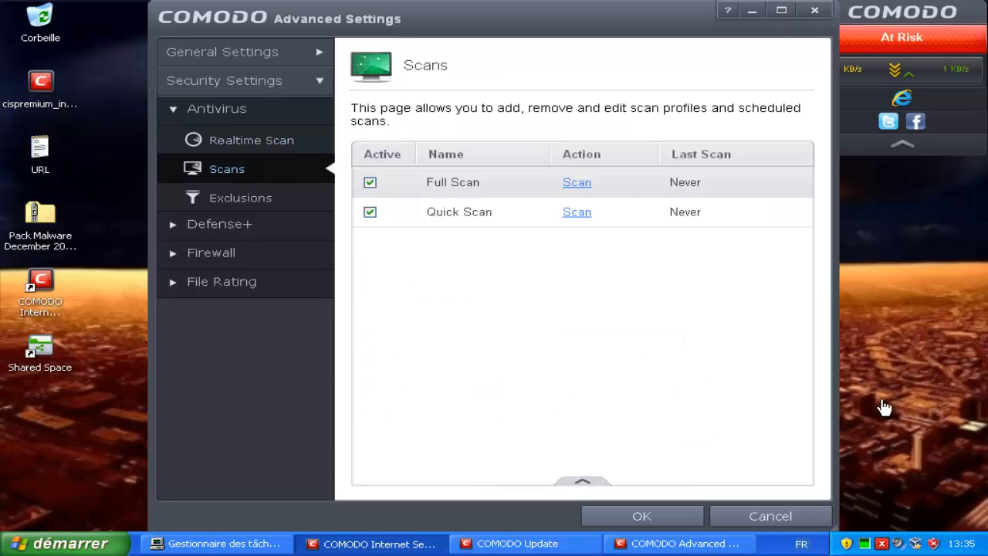
left_click(219, 224)
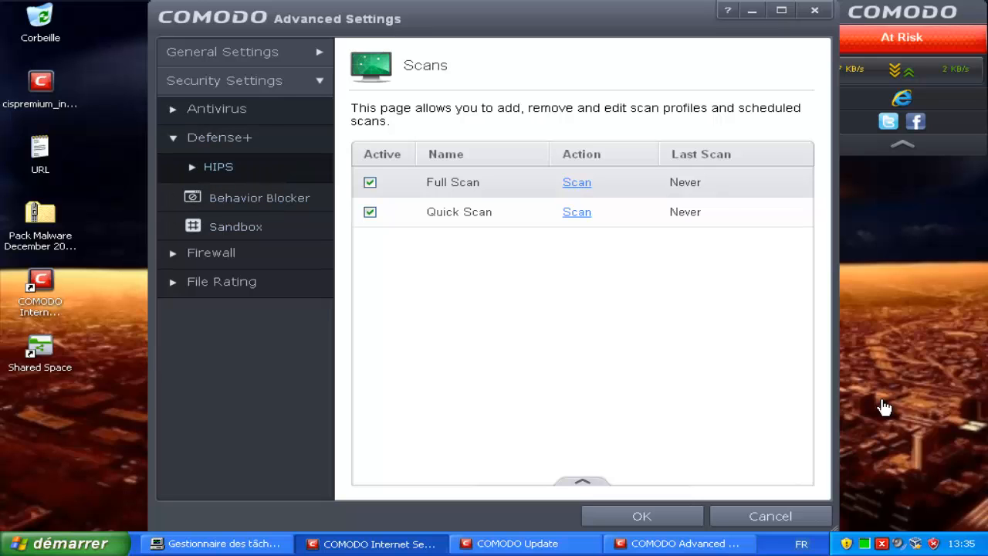
Expand the HIPS group and review the HIPS Settings and Behavior Blocker pages.
left_click(218, 167)
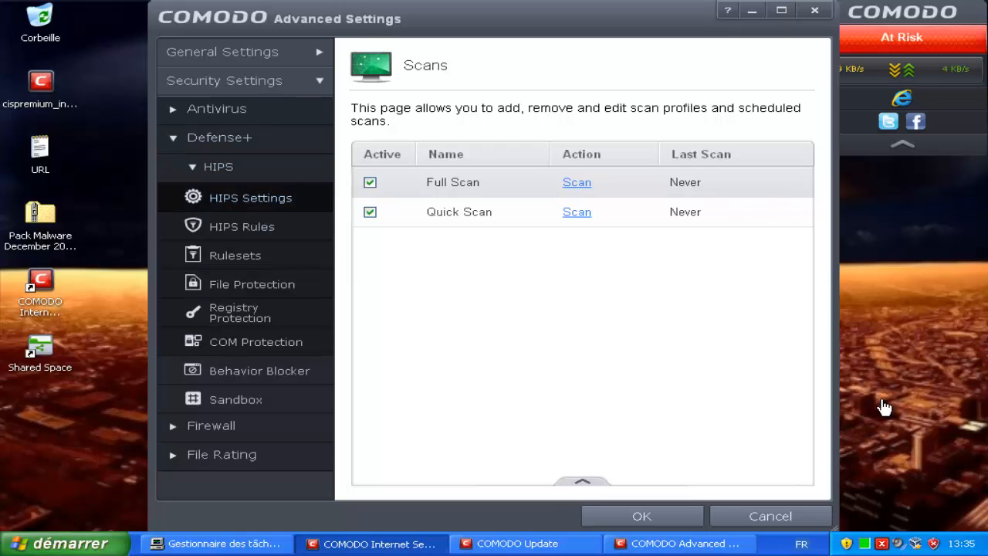
left_click(250, 198)
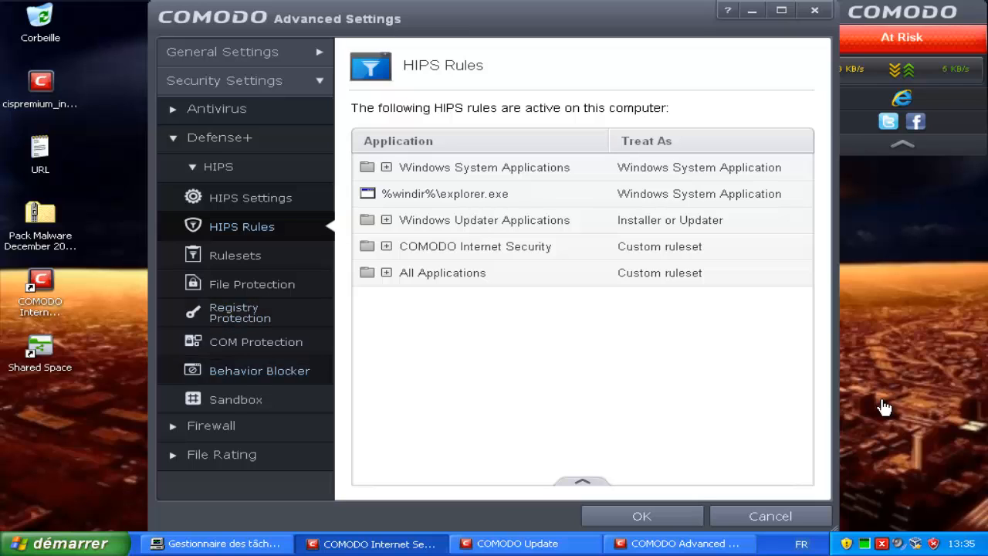
left_click(259, 371)
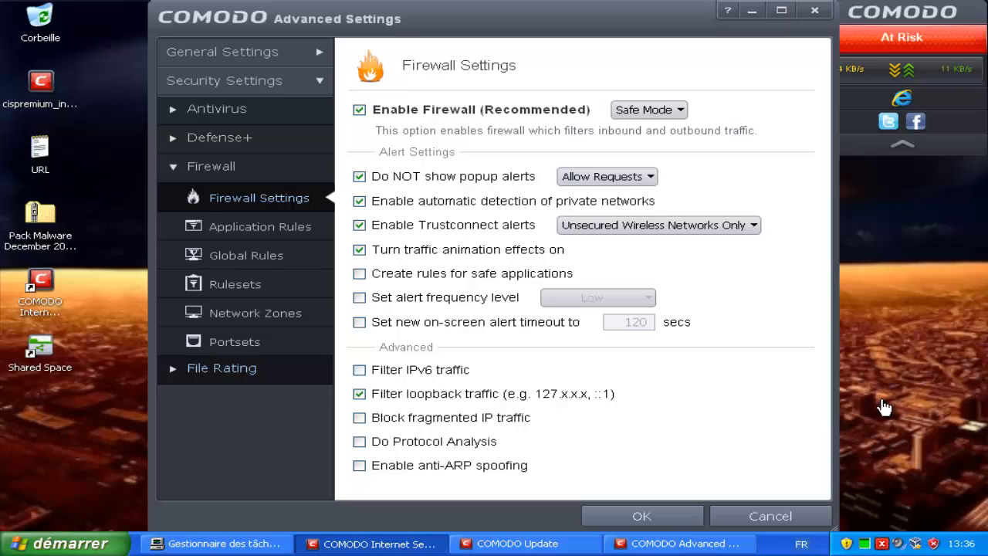
View the File Rating Settings page, then close Advanced Settings without saving.
left_click(222, 368)
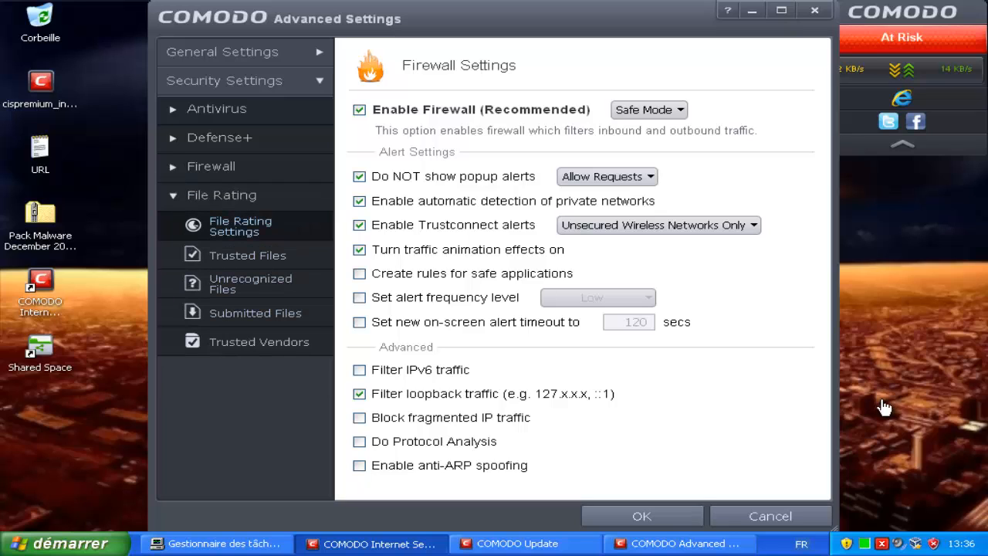
left_click(240, 225)
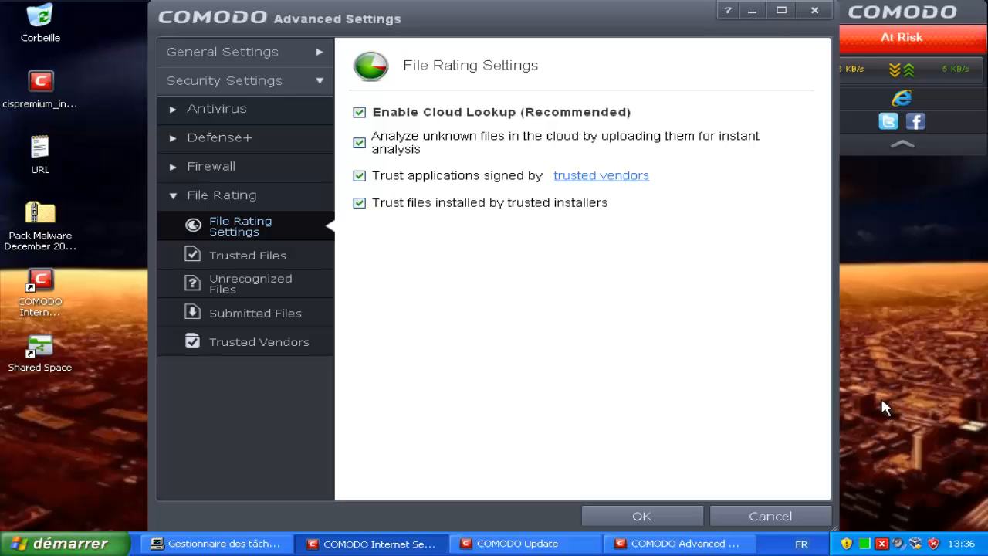
key("Escape")
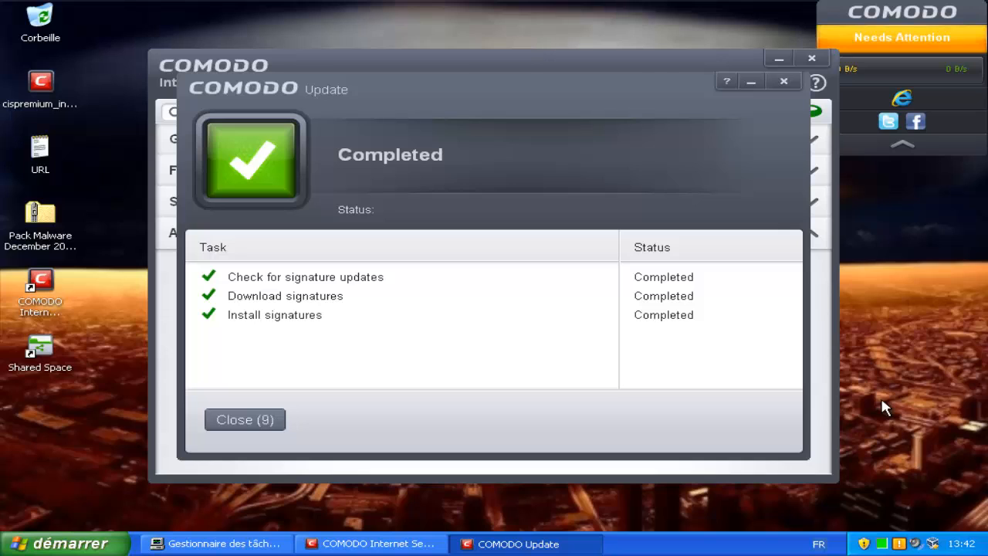
Confirm the completed COMODO Update dialog and close the main COMODO Internet Security window.
key("Return")
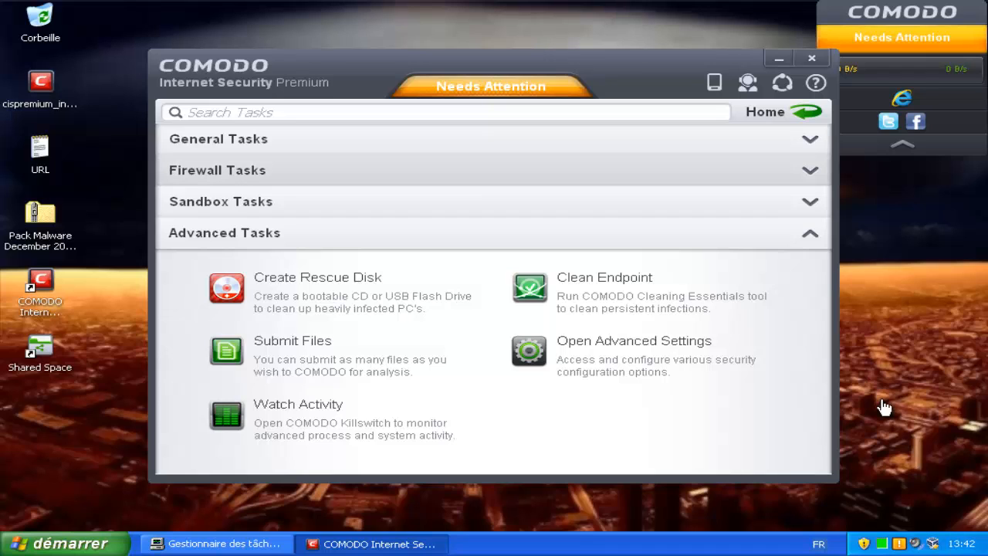
key("alt+F4")
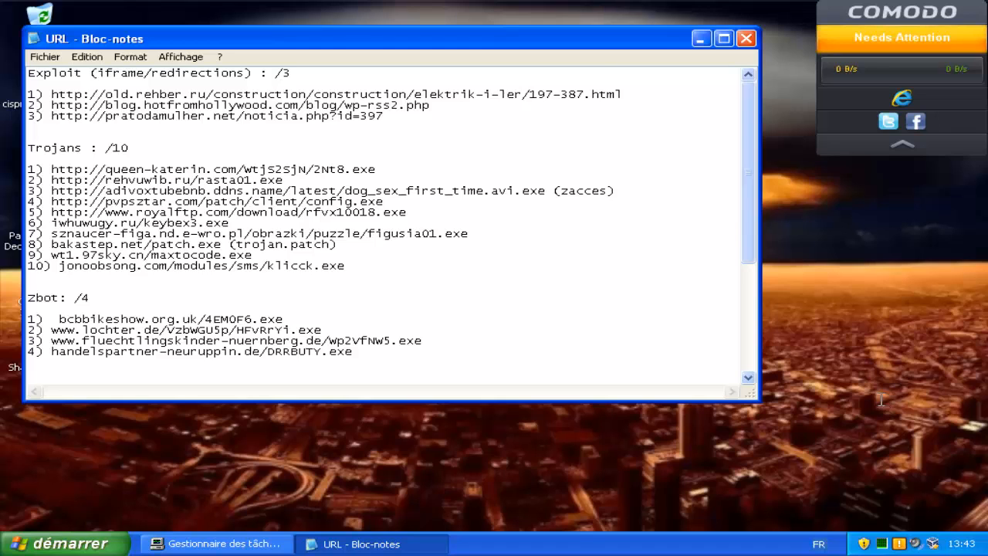
Launch Internet Explorer from the Start menu so it loads google.fr.
key("super")
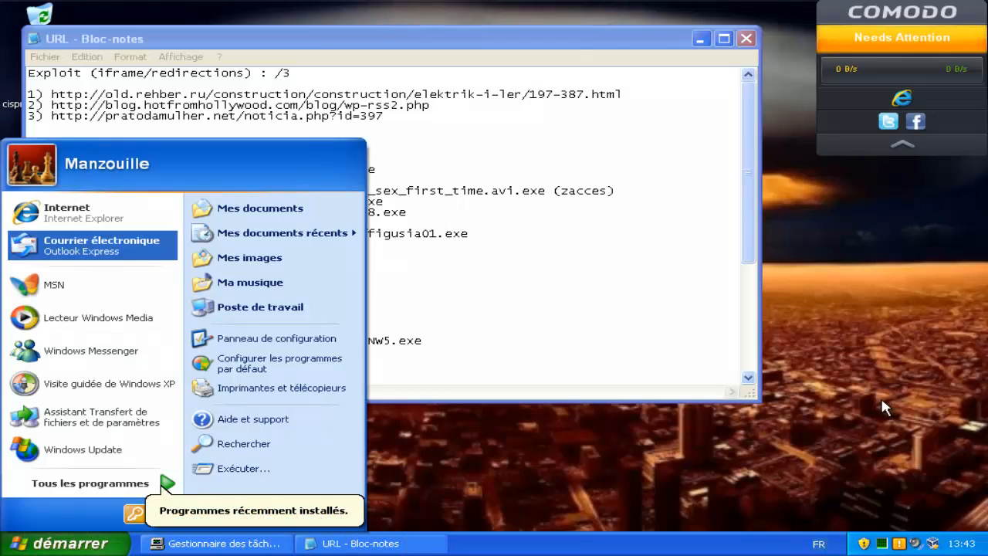
key("Up")
key("Return")
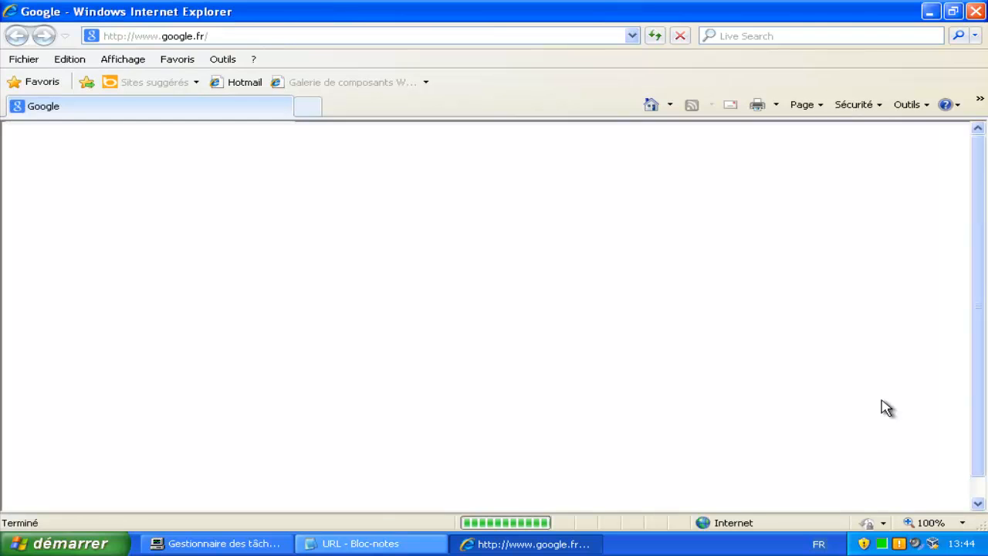
Select the first Trojans URL in the Notepad list and bring Internet Explorer back to front.
key("alt+Tab")
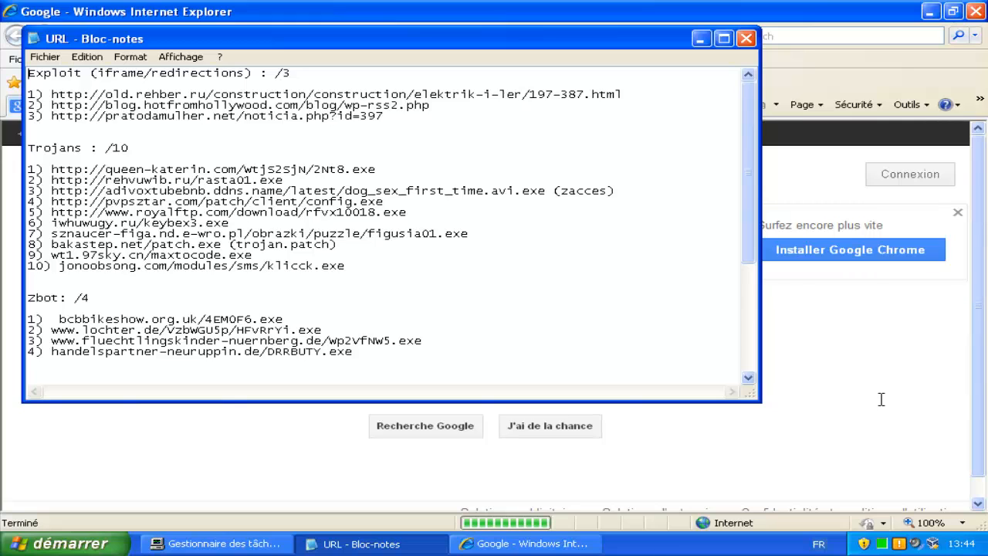
mouse_move(376, 169)
left_mouse_down()
mouse_move(309, 179)
mouse_move(51, 169)
left_mouse_up()
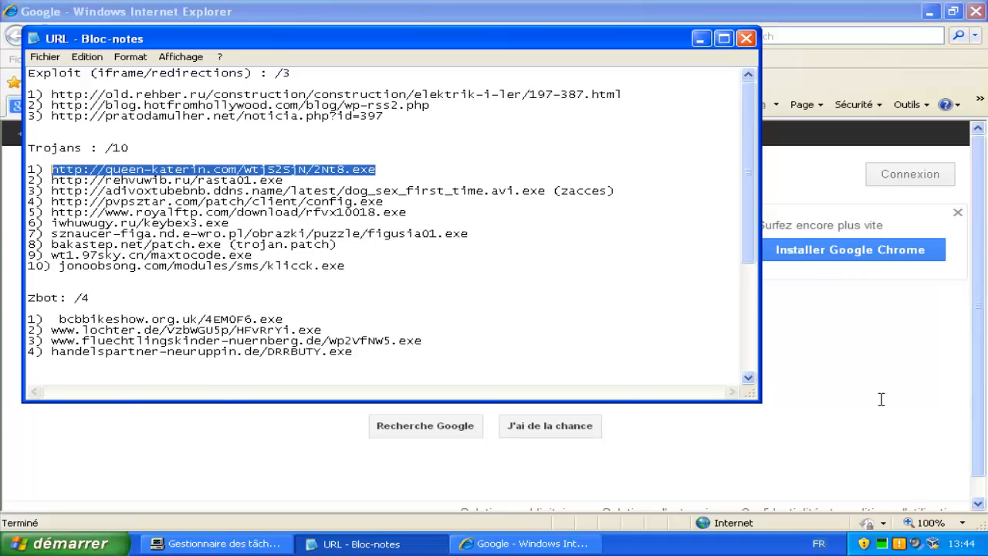
left_click(885, 407)
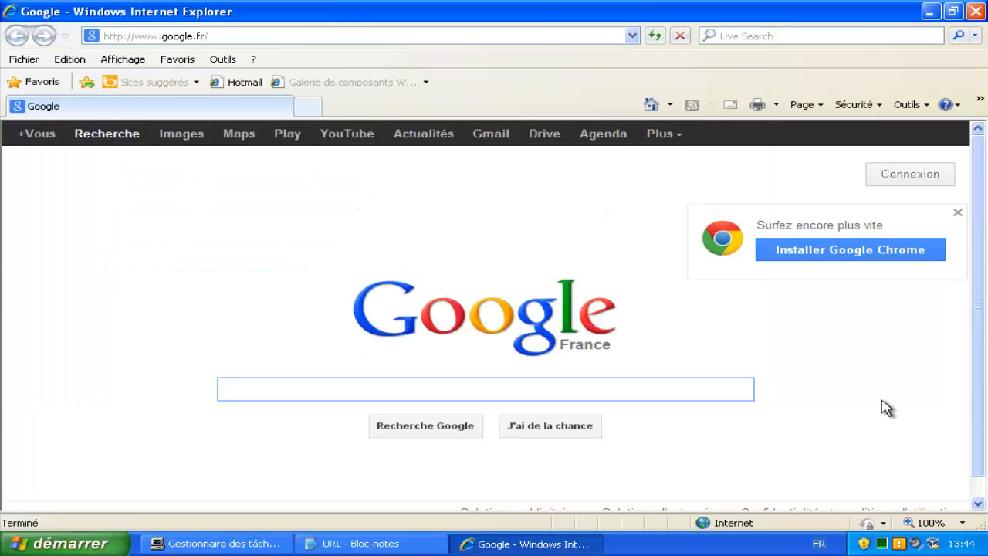
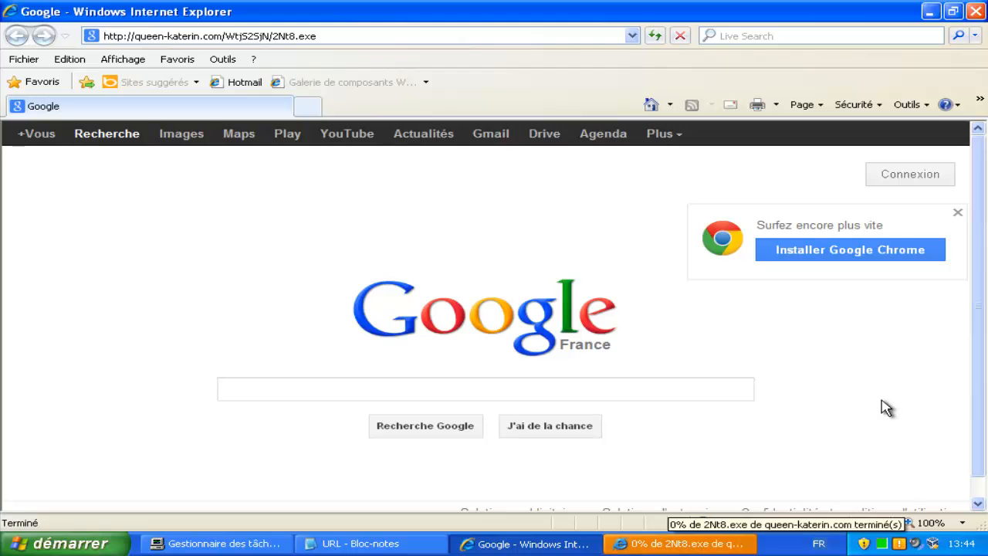
Allow the 2Nt8.exe downloaded from queen-katerin.com to run so Comodo raises its alert.
key("Return")
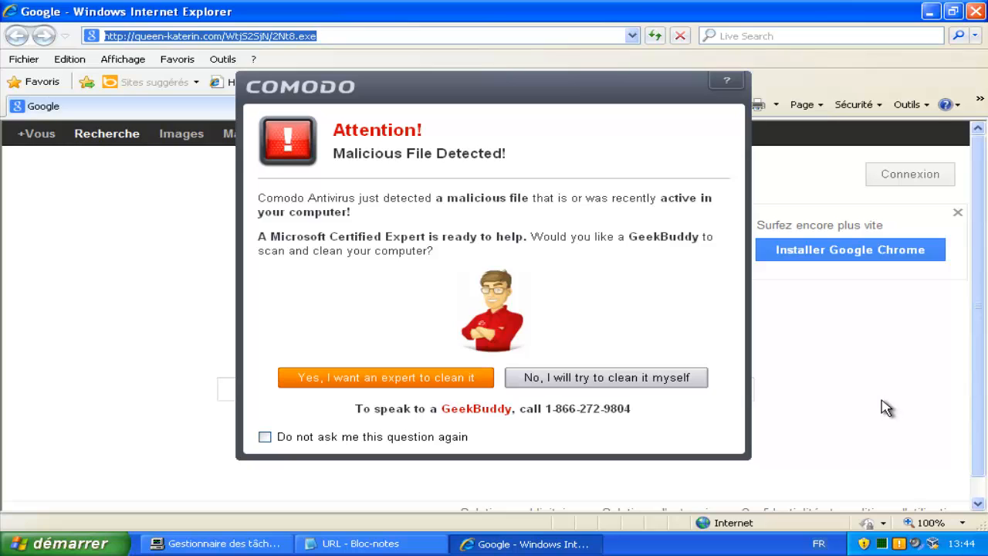
Permanently decline expert cleanup, dismiss the Kryptik Malware Stopped alert, and return to Notepad.
left_click(265, 437)
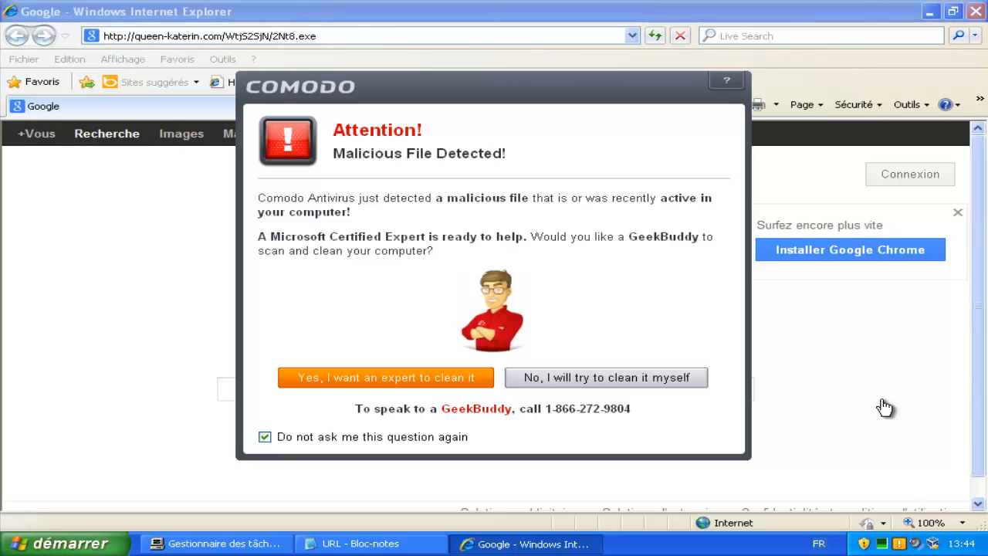
left_click(606, 377)
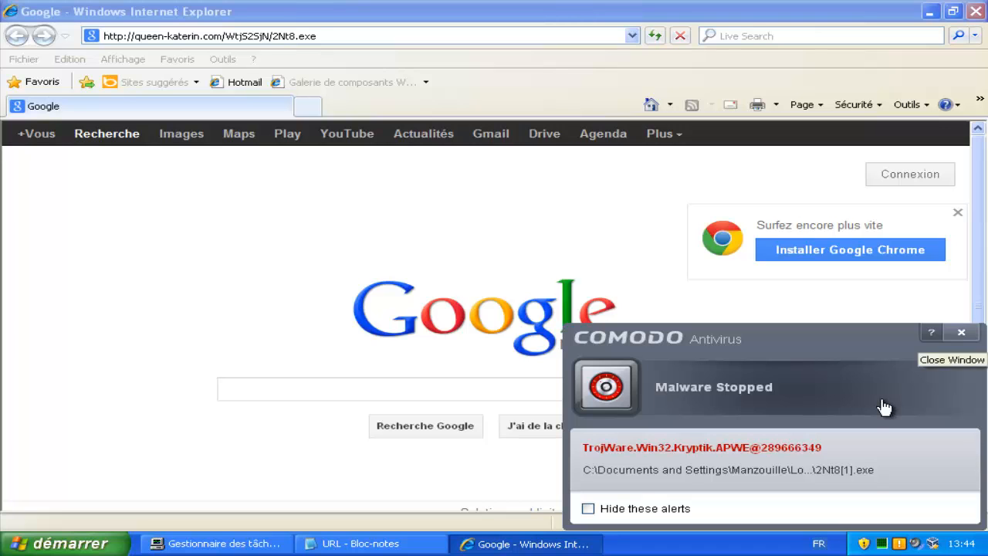
left_click(884, 407)
key("alt+Tab")
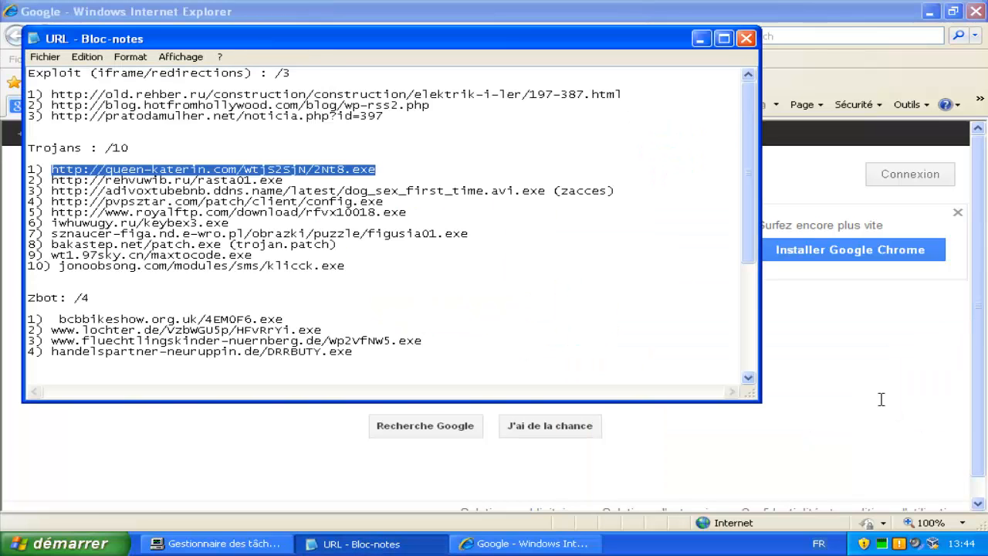
Mark the queen-katerin.com trojan URL with a 'v', then select the second trojan URL.
key("Left")
type("v")
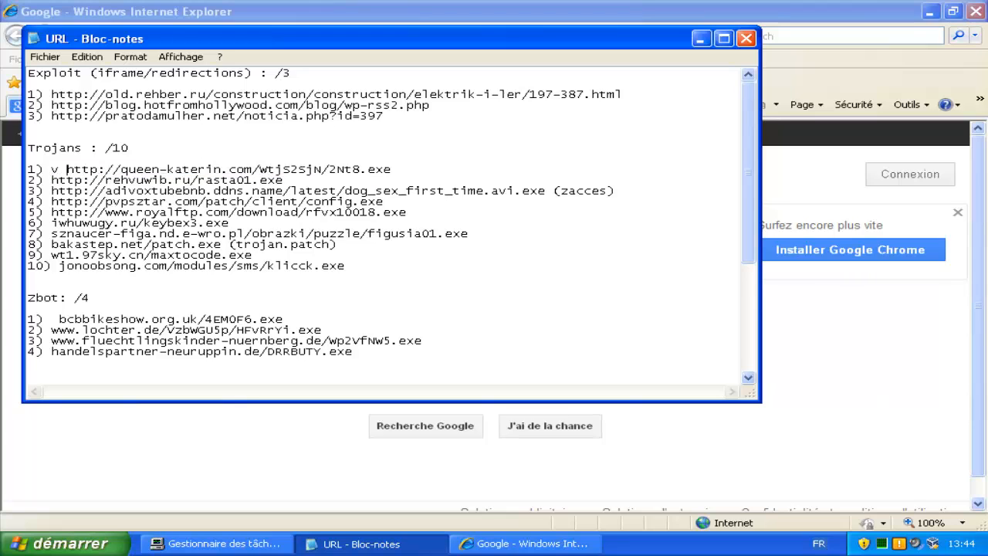
key("Down")
key("End")
key("shift+Left")
key("shift+Left")
key("shift+Left")
key("shift+Left")
key("shift+Left")
key("shift+Left")
key("shift+Left")
key("shift+Left")
key("shift+Left")
key("shift+Left")
key("shift+Left")
key("shift+Left")
key("shift+Left")
key("shift+Left")
key("shift+Left")
key("shift+Left")
key("shift+Left")
key("shift+Left")
key("shift+Left")
key("shift+Left")
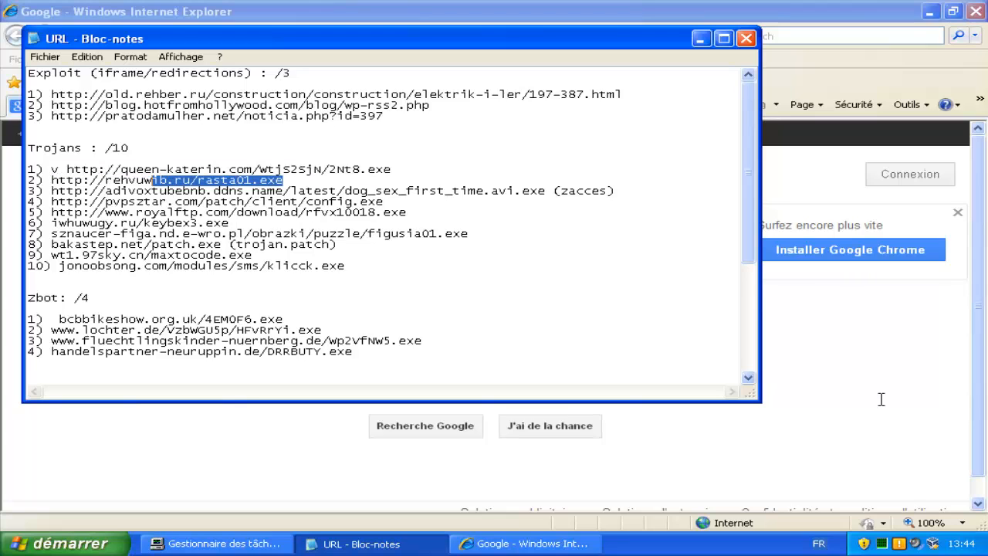
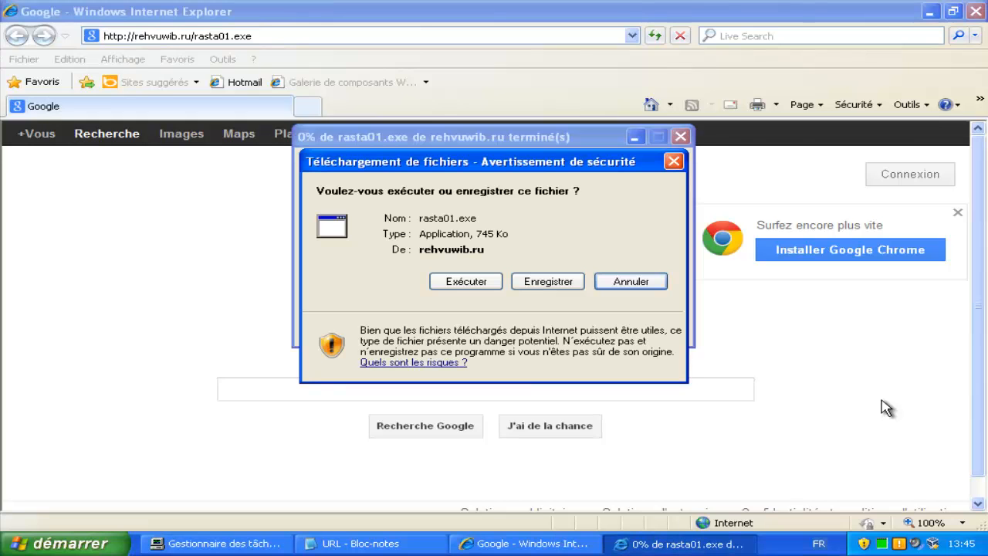
Confirm running rasta01.exe from rehvuwib.ru so it downloads to the temporary folder.
key("Return")
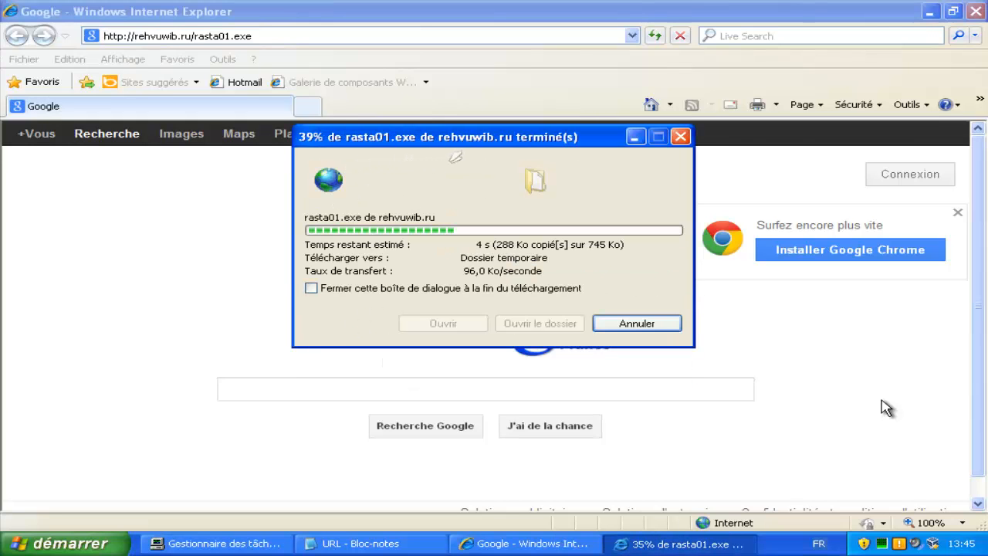
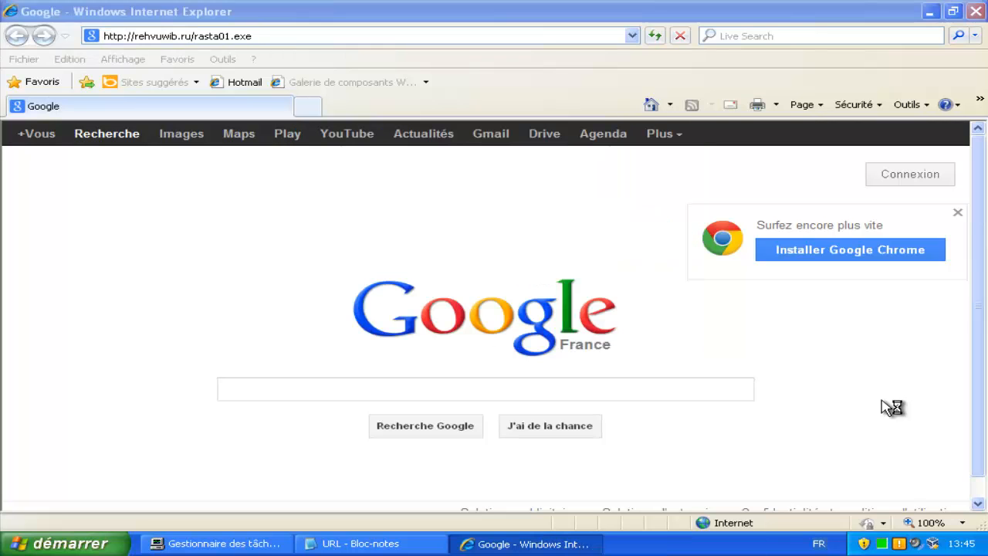
Open Windows Task Manager over Internet Explorer to see whether rasta01[1].exe is running.
key("ctrl+alt+Delete")
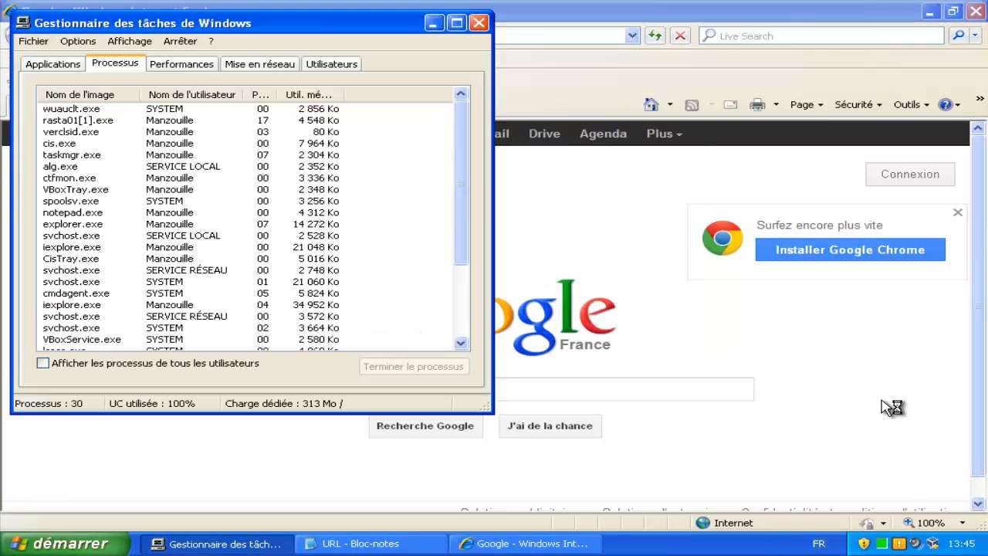
Select the rasta01[1].exe row in the Processus list.
key("r")
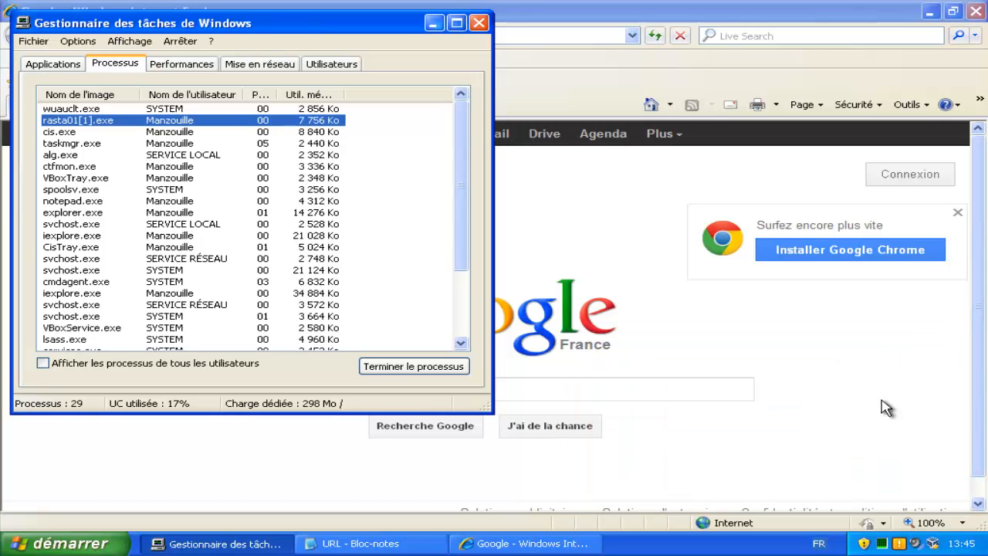
Copy the third trojan URL from the Notepad list and return to Internet Explorer.
left_click(373, 544)
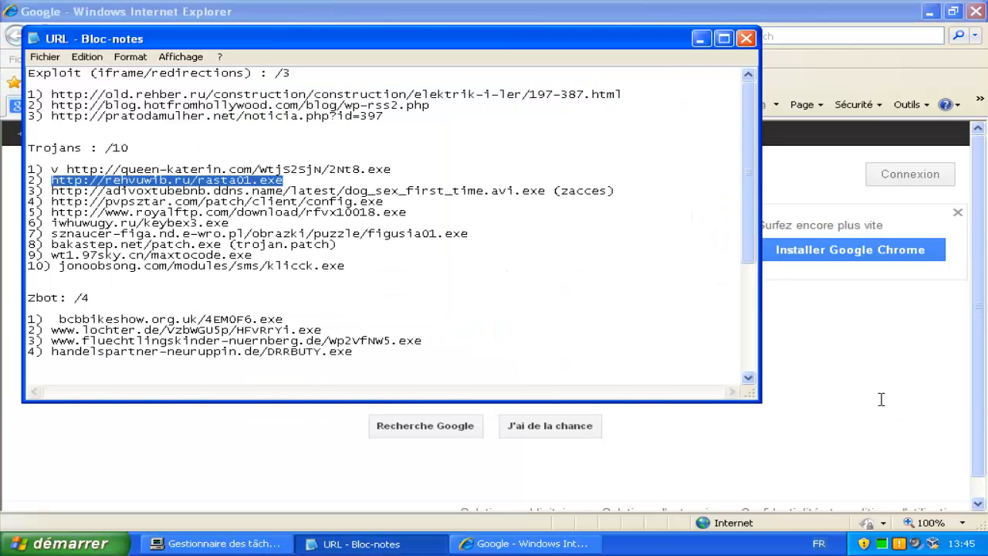
key("Down")
key("ctrl+shift+Right")
key("ctrl+shift+Right")
key("ctrl+shift+Right")
key("ctrl+shift+Right")
key("ctrl+shift+Right")
key("ctrl+shift+Right")
key("ctrl+shift+Right")
key("ctrl+shift+Right")
key("ctrl+shift+Right")
key("ctrl+shift+Right")
key("ctrl+shift+Right")
key("ctrl+shift+Right")
key("ctrl+shift+Right")
key("ctrl+shift+Right")
key("ctrl+shift+Right")
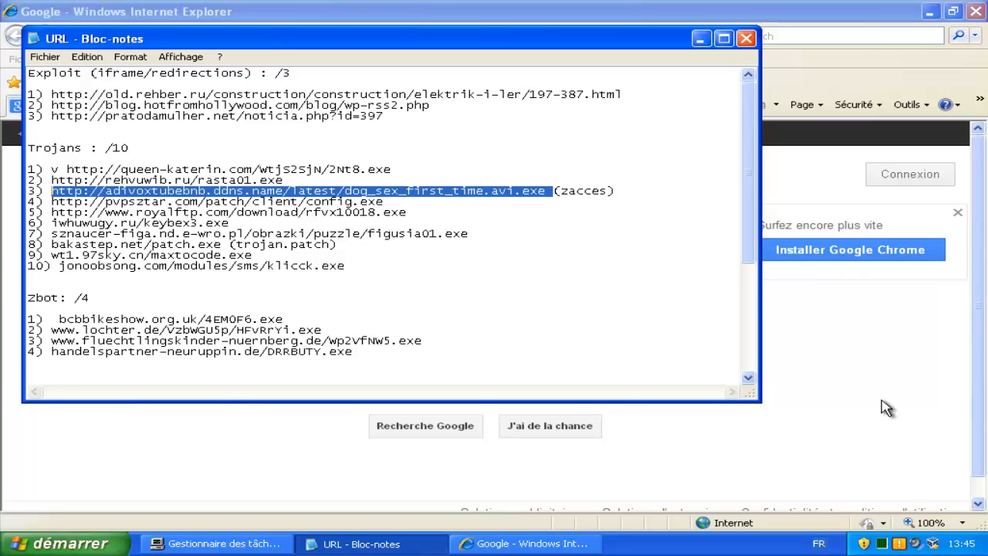
key("alt+Tab")
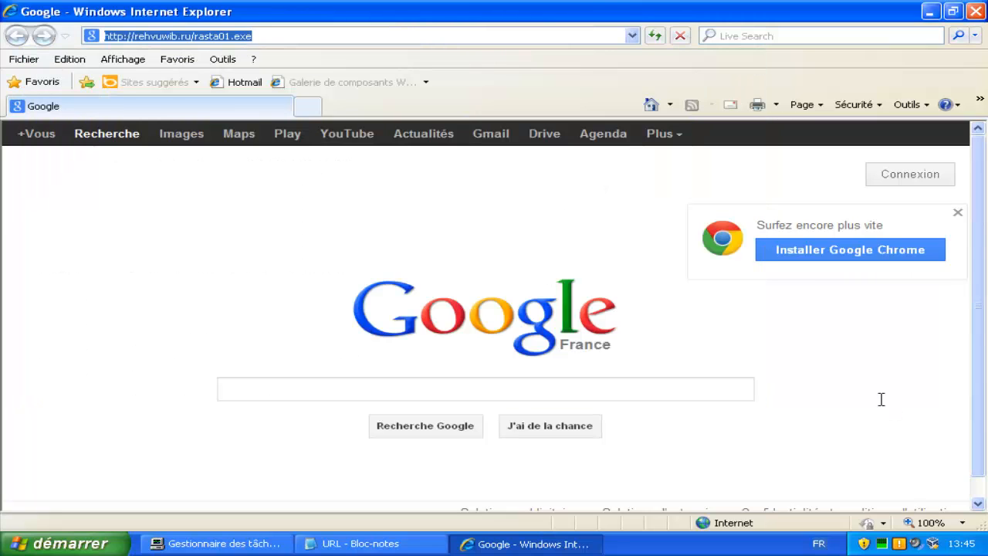
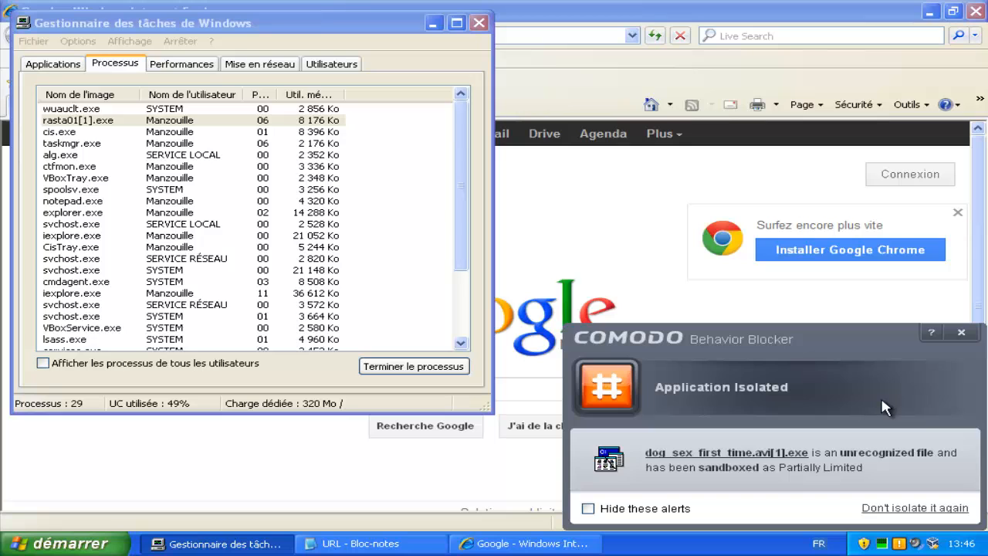
Select the fourth trojan URL (config.exe) in Notepad and mark the second trojan line with 'v'.
left_click(434, 23)
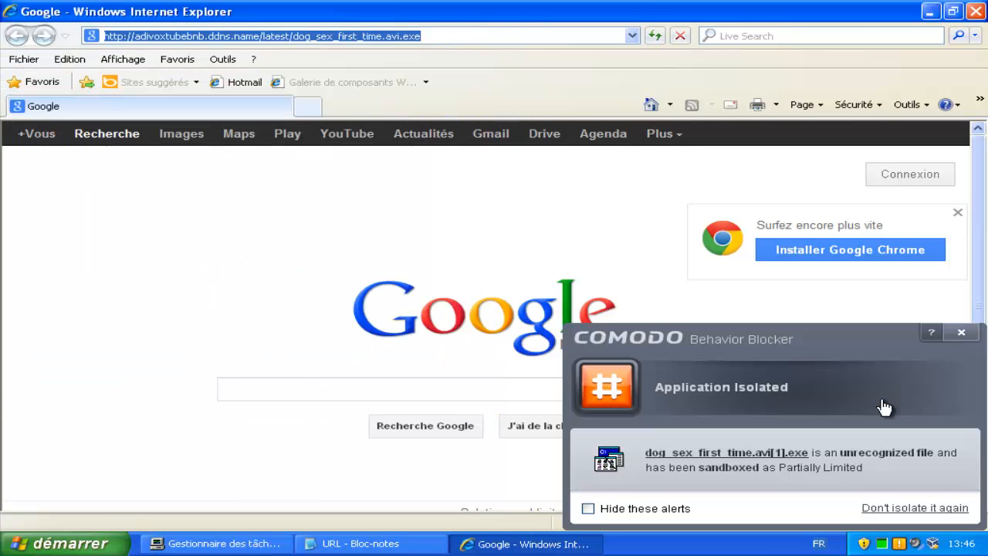
key("alt+Tab")
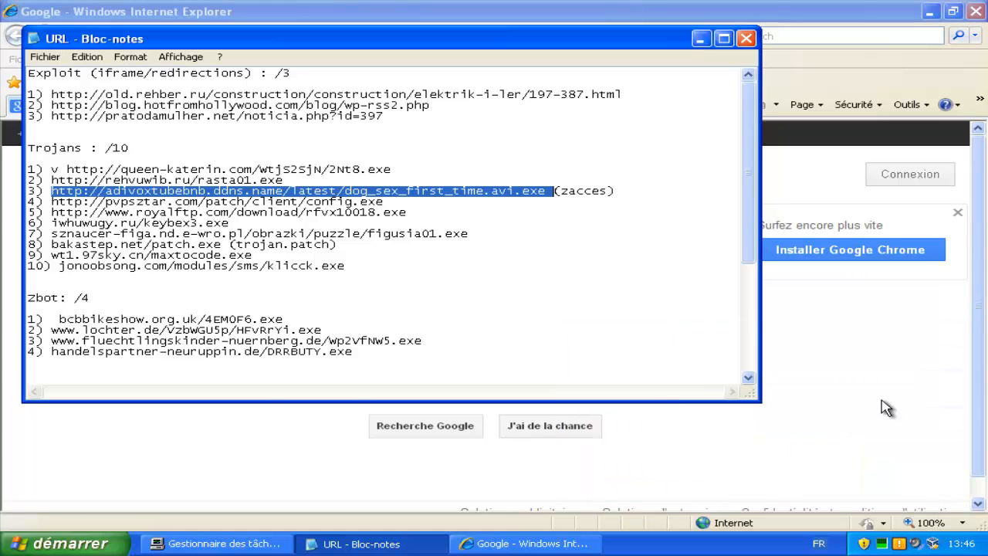
key("Down")
key("ctrl+shift+Left")
key("ctrl+shift+Left")
key("ctrl+shift+Left")
key("ctrl+shift+Left")
key("ctrl+shift+Left")
key("ctrl+shift+Left")
key("ctrl+shift+Left")
key("ctrl+shift+Left")
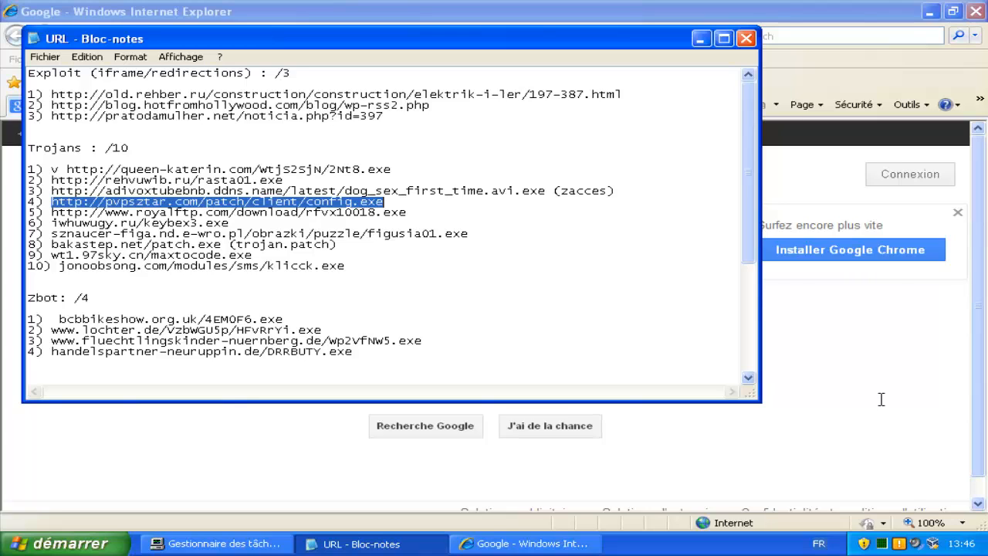
key("Left")
type("v")
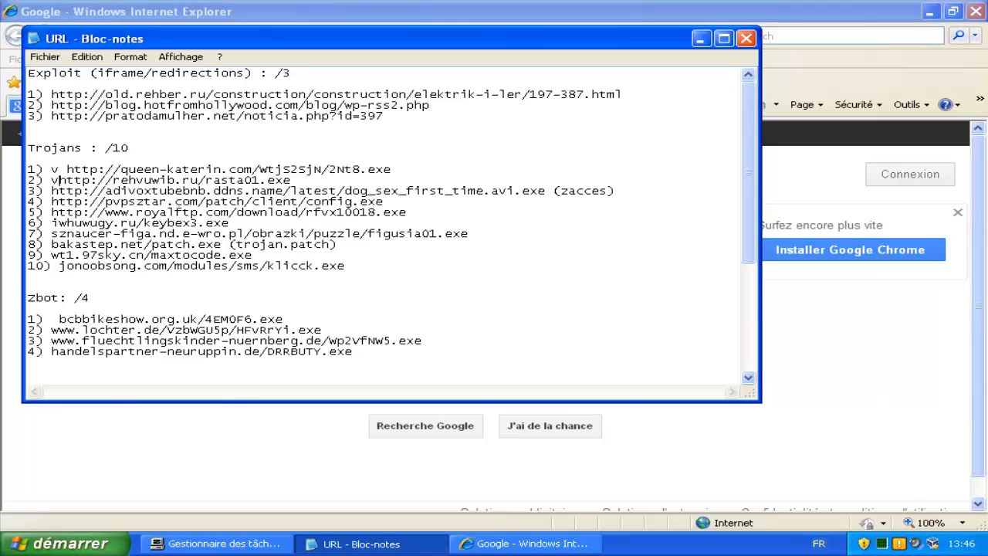
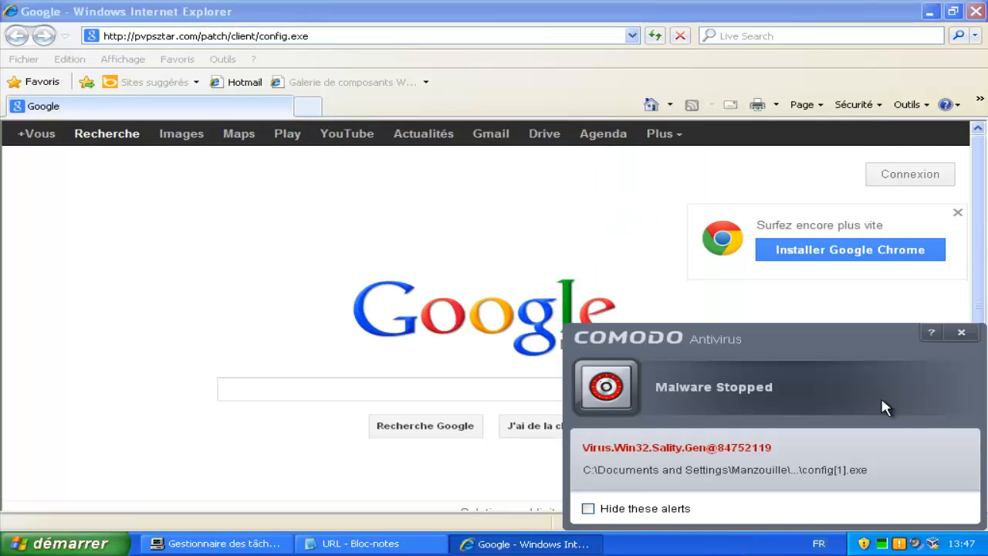
Return to the Notepad URL list after COMODO stops config.exe as Virus.Win32.Sality.Gen.
key("alt+Tab")
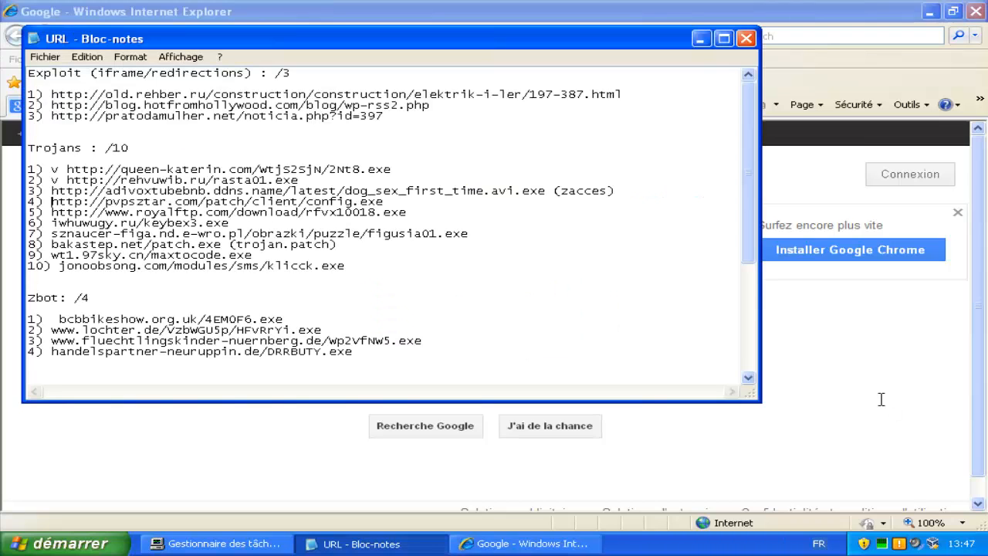
Mark trojan entry 4 (config.exe) with 'v' and select the line-5 royalftp URL.
type("v")
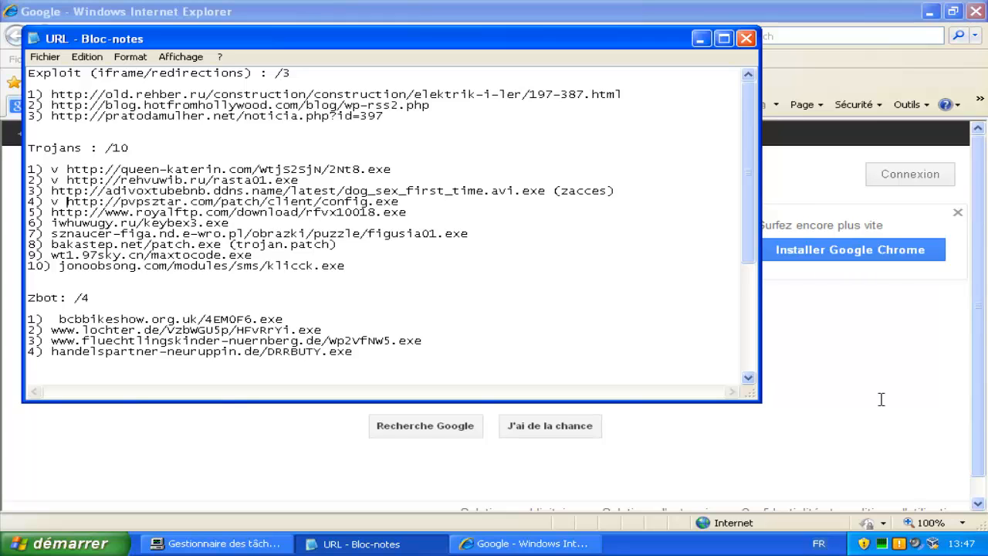
key("Down")
key("End")
key("shift+Up")
key("shift+Up")
key("End")
key("ctrl+shift+Left")
key("ctrl+shift+Left")
key("ctrl+shift+Left")
key("ctrl+shift+Left")
key("ctrl+shift+Left")
key("ctrl+shift+Left")
key("ctrl+shift+Left")
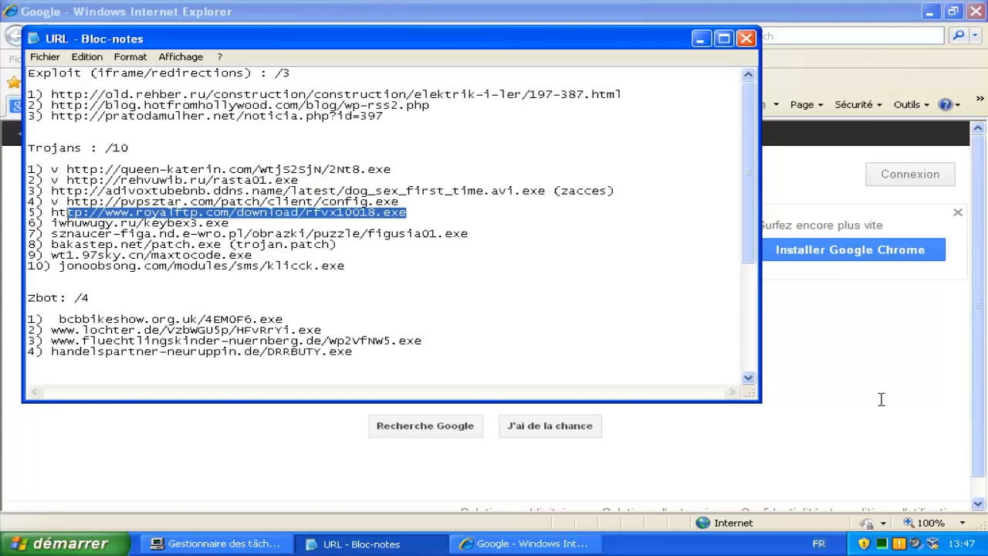
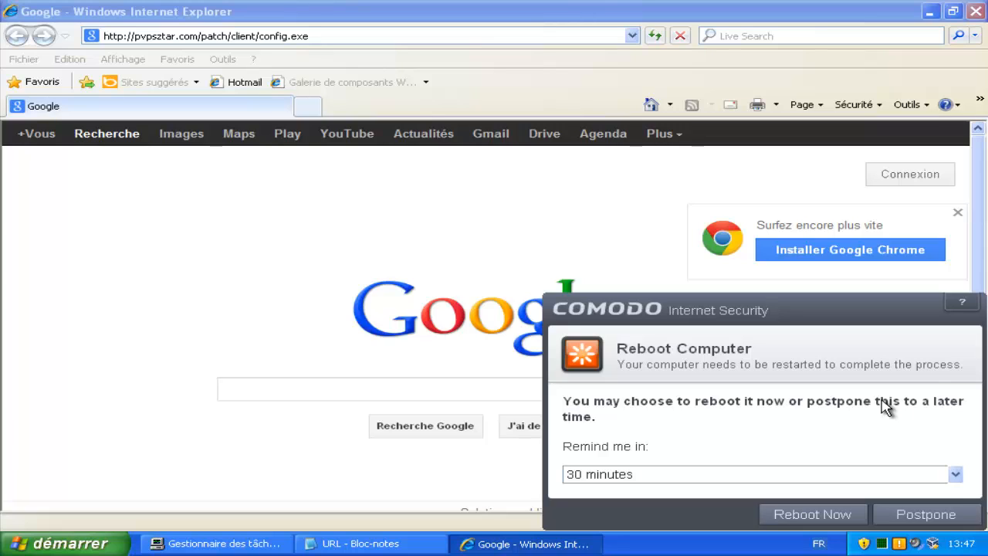
Change the COMODO reboot reminder from 30 minutes to 4 hours and postpone the restart.
key("alt+Down")
key("Down")
key("Down")
key("Return")
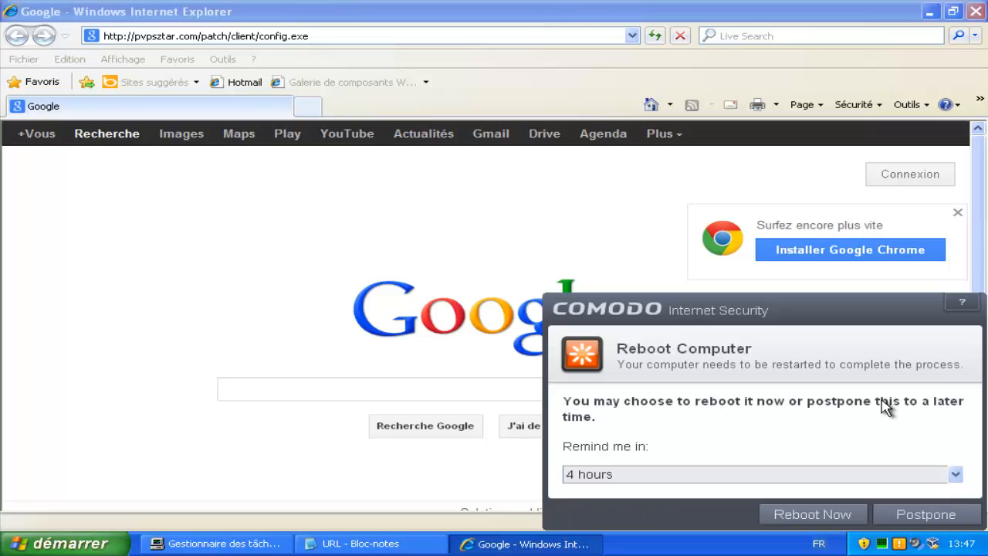
left_click(926, 515)
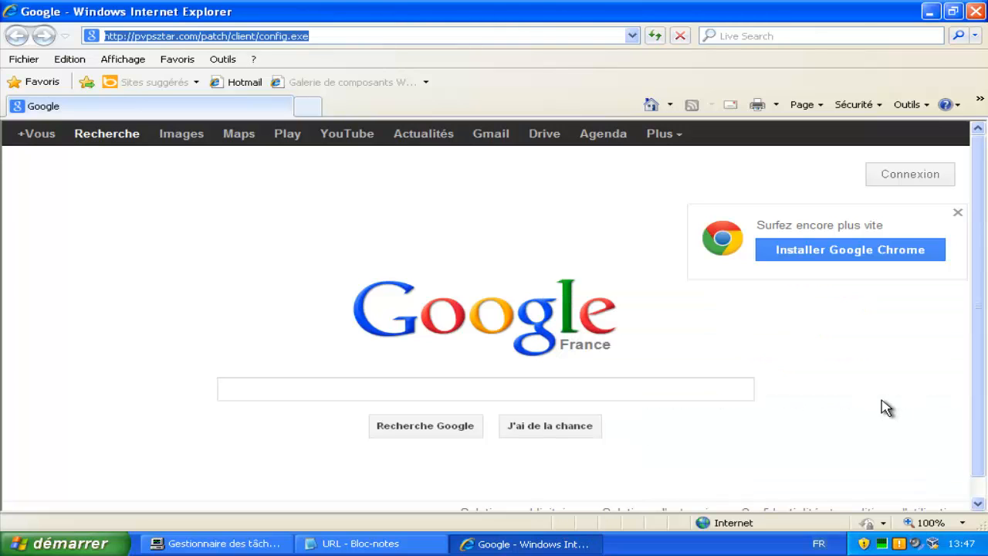
type("http://www.royalftp.com/download/rfvx10018.exe")
key("Return")
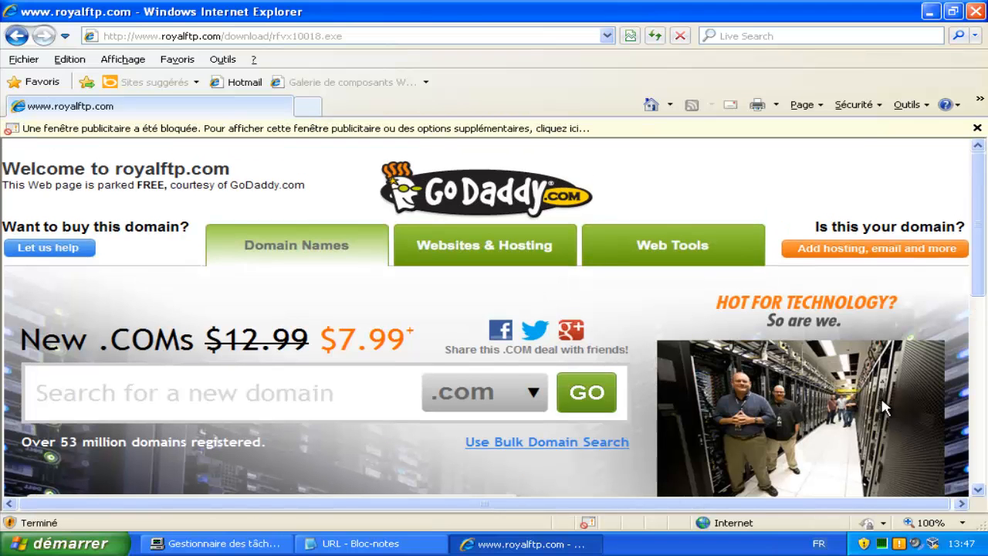
scroll(884, 407, "down", 5)
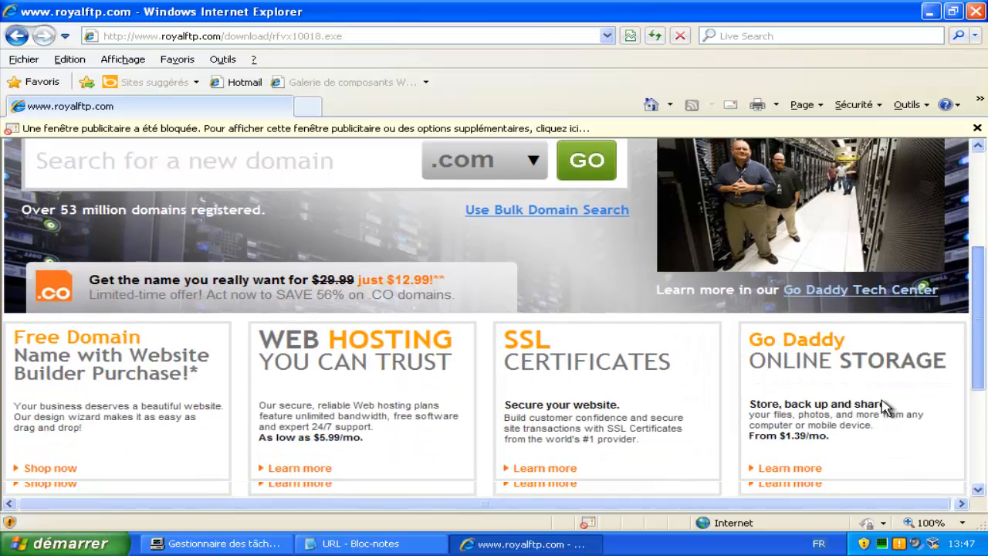
scroll(884, 407, "up", 2)
scroll(884, 407, "up", 3)
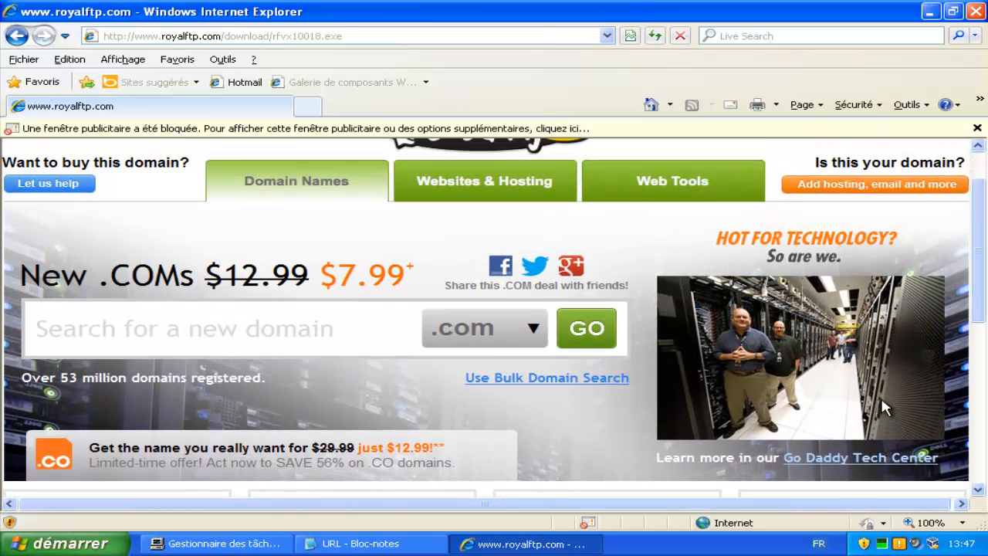
In Notepad, prefix trojan entry 5 with 'o' and select the line-6 iwhuwugy.ru/keybex3.exe URL.
key("alt+Tab")
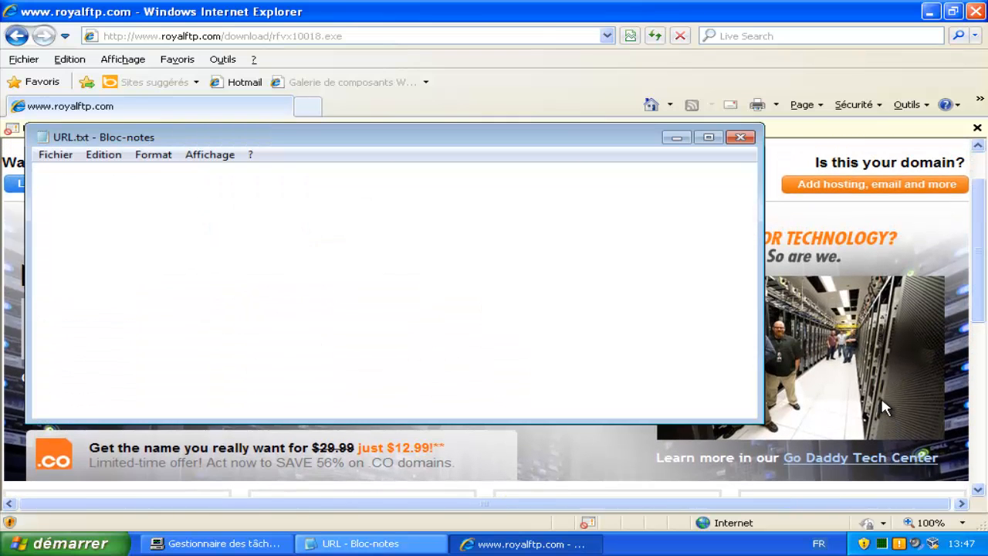
key("alt+Tab")
key("alt+Tab")
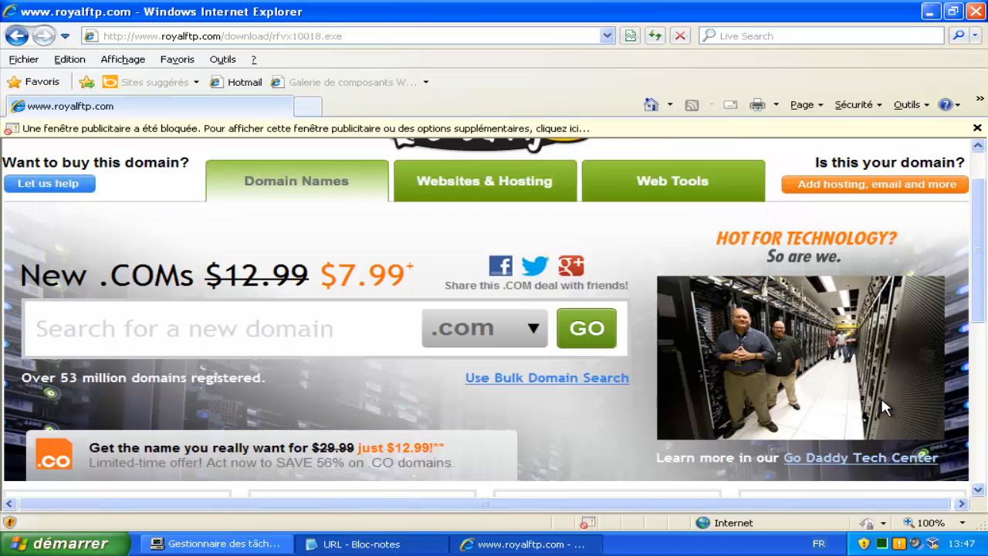
left_click(50, 212)
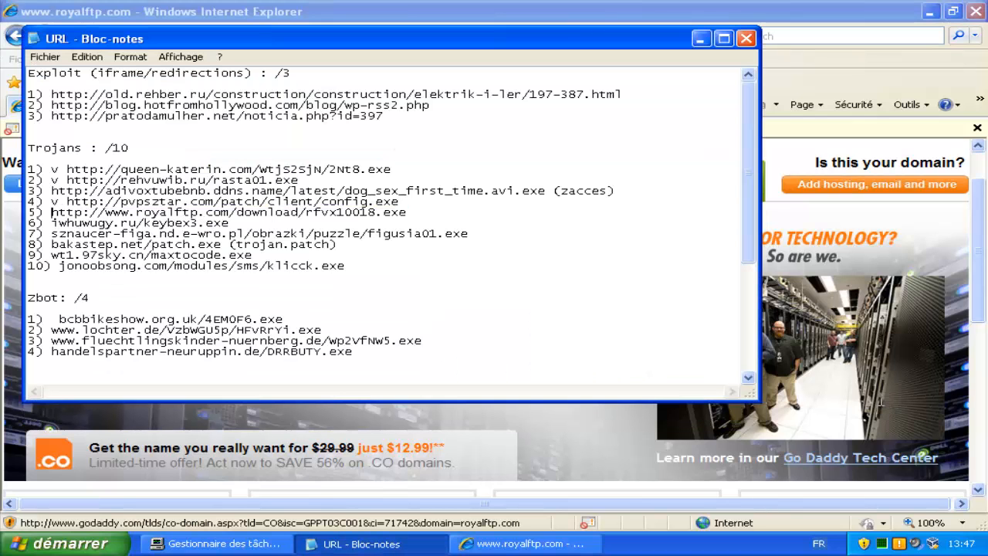
type("o")
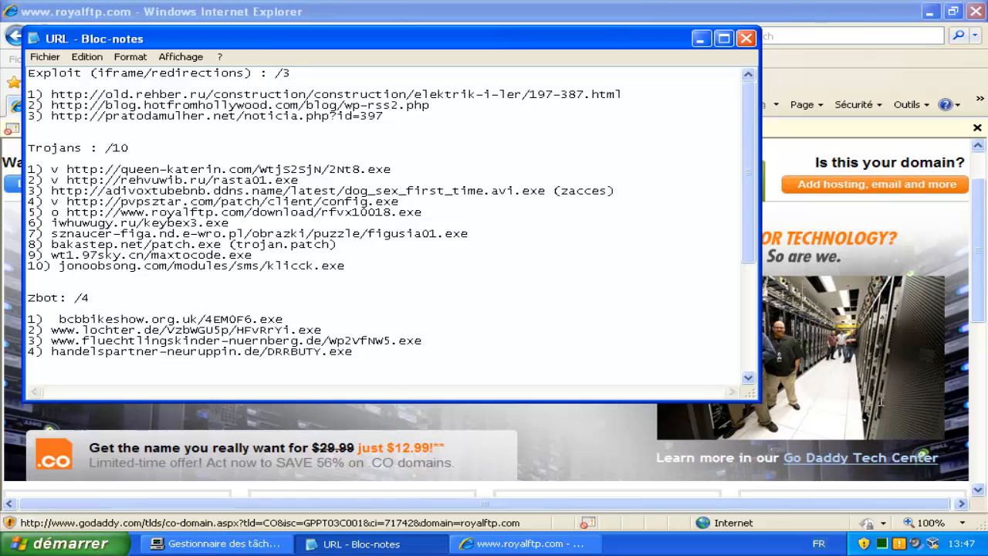
left_click_drag(230, 223, 51, 223)
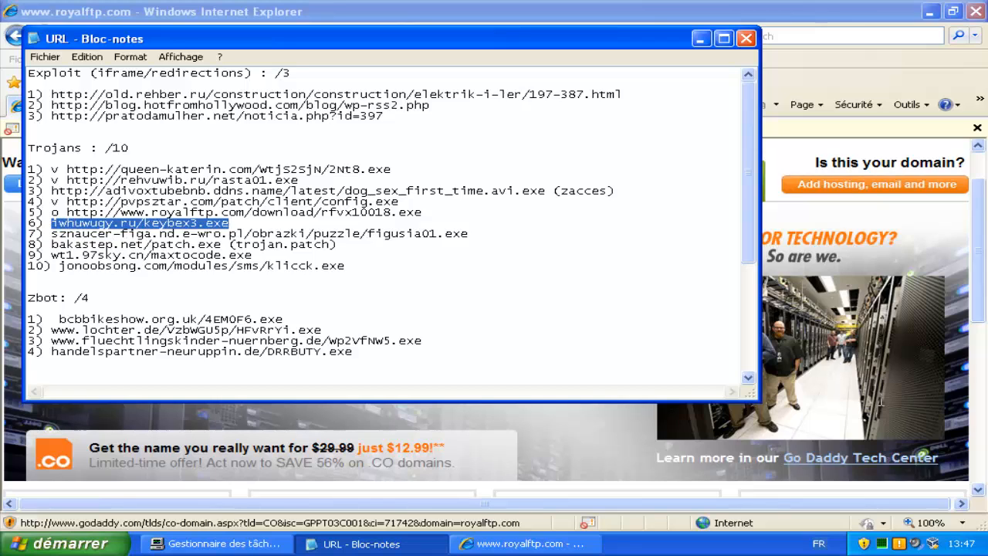
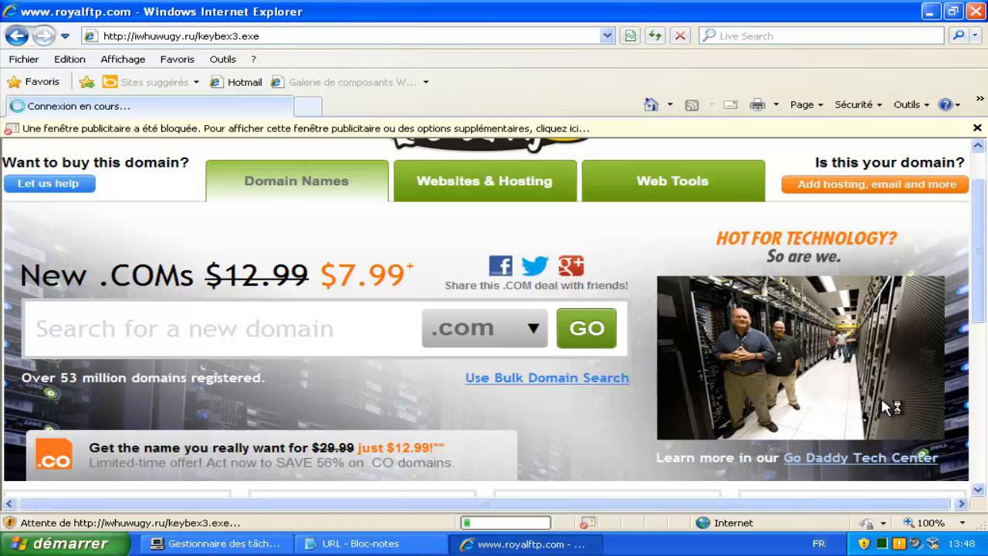
Select the seventh trojan URL (figusia01.exe) in the Notepad list, then return to Internet Explorer.
key("alt+Tab")
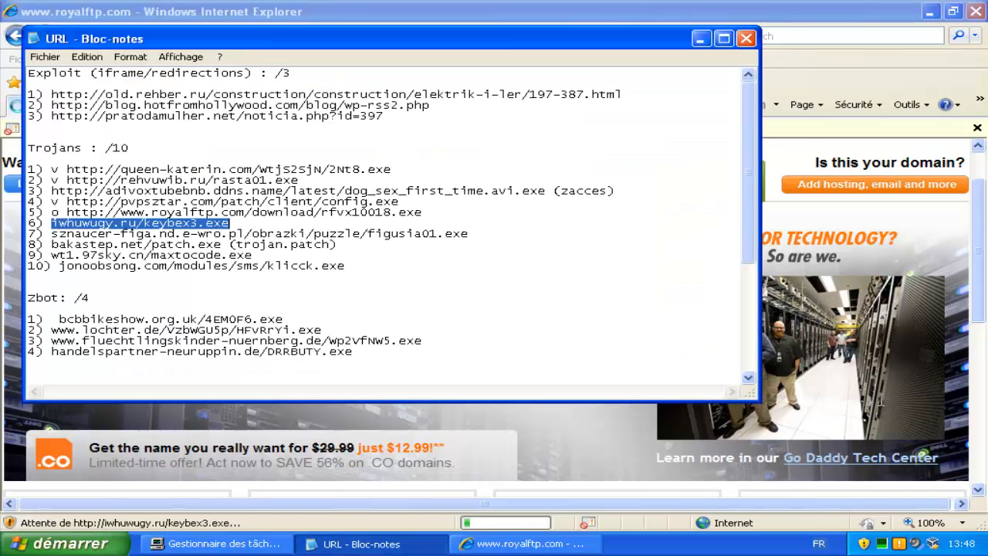
left_click_drag(468, 233, 51, 234)
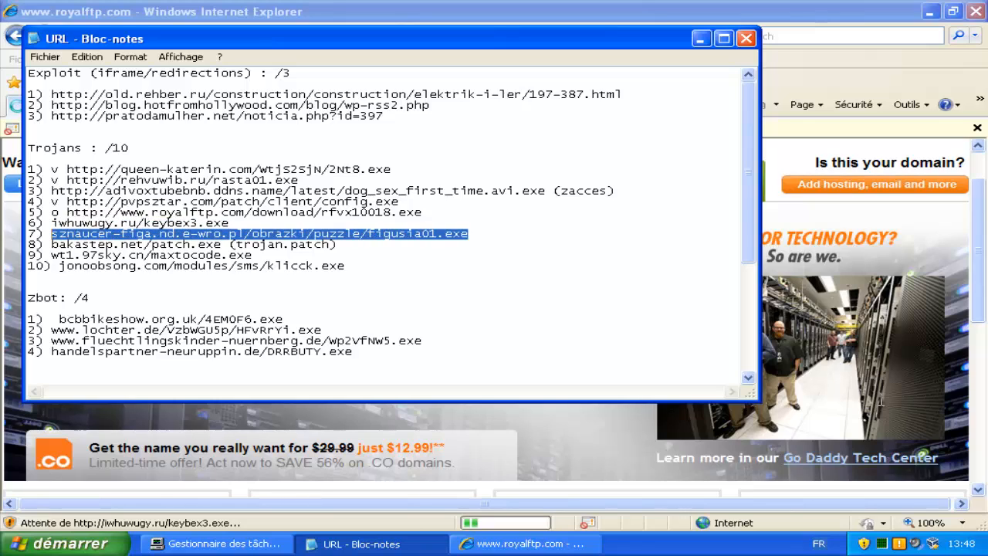
left_click(885, 407)
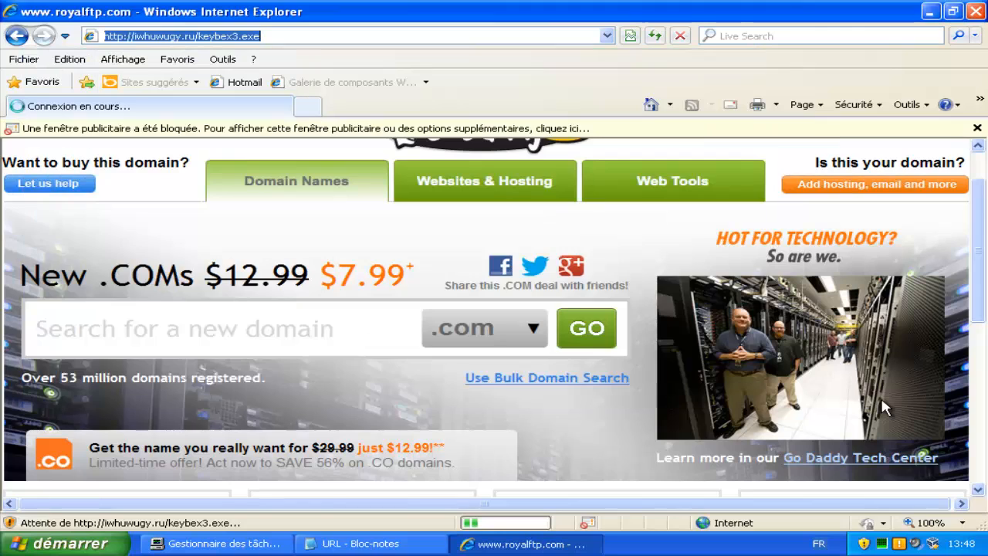
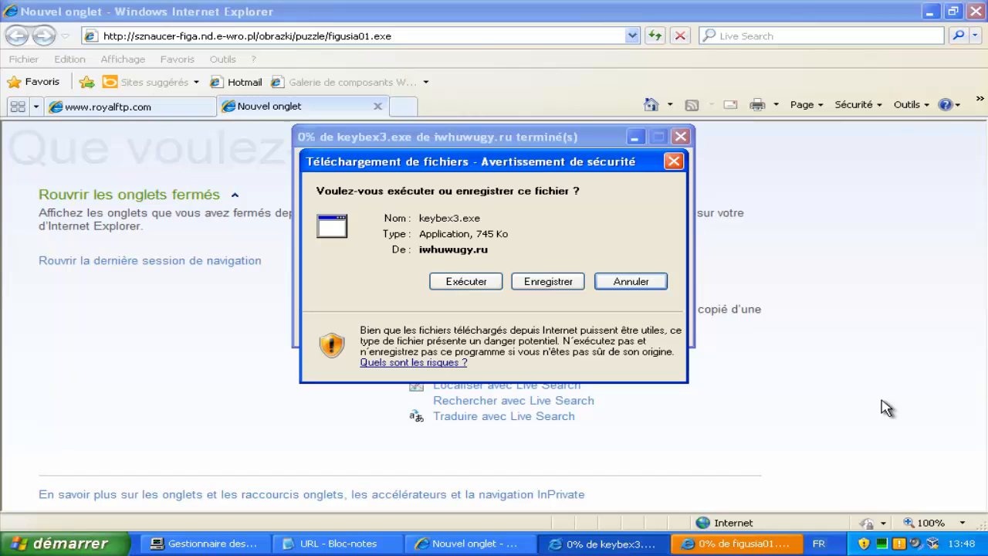
Choose Exécuter in the security warning to run keybex3.exe from iwhuwugy.ru.
key("Return")
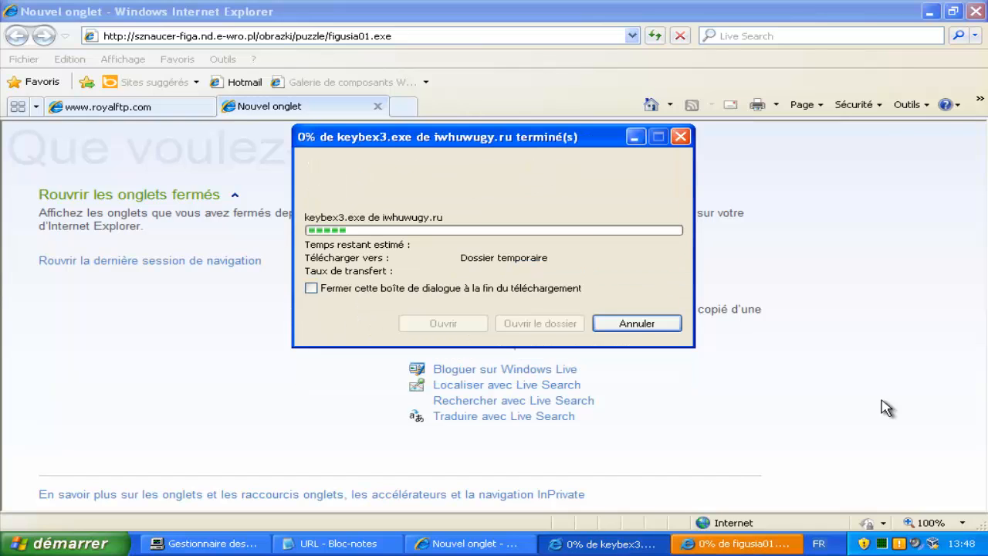
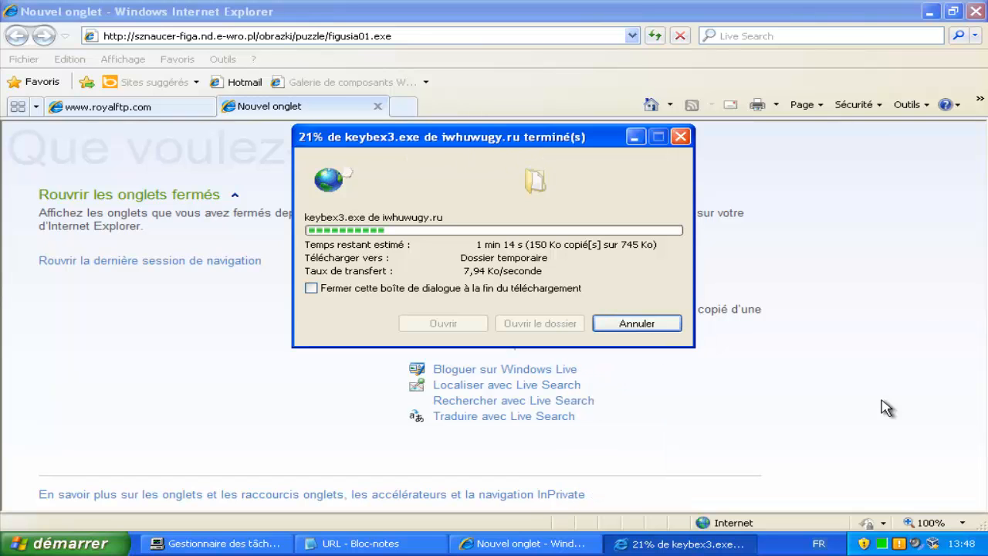
In the Notepad list, mark entry 7 (figusia01.exe) as tested with a 'v'.
key("alt+Tab")
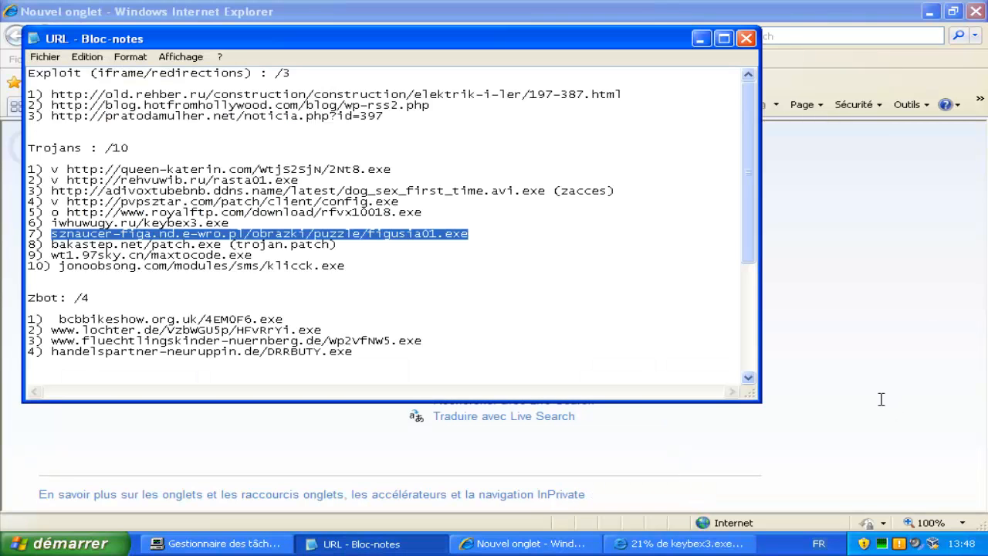
key("Left")
type("v")
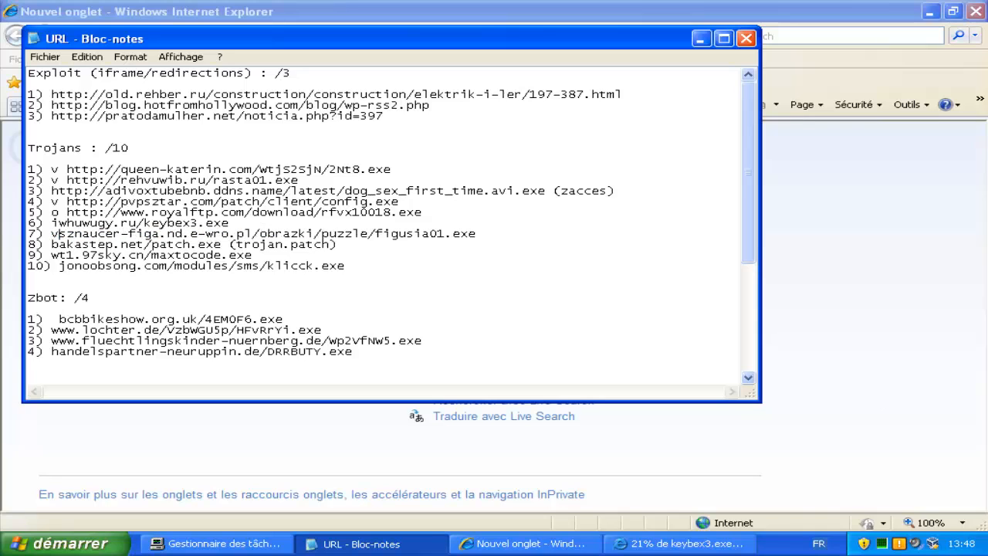
key("BackSpace")
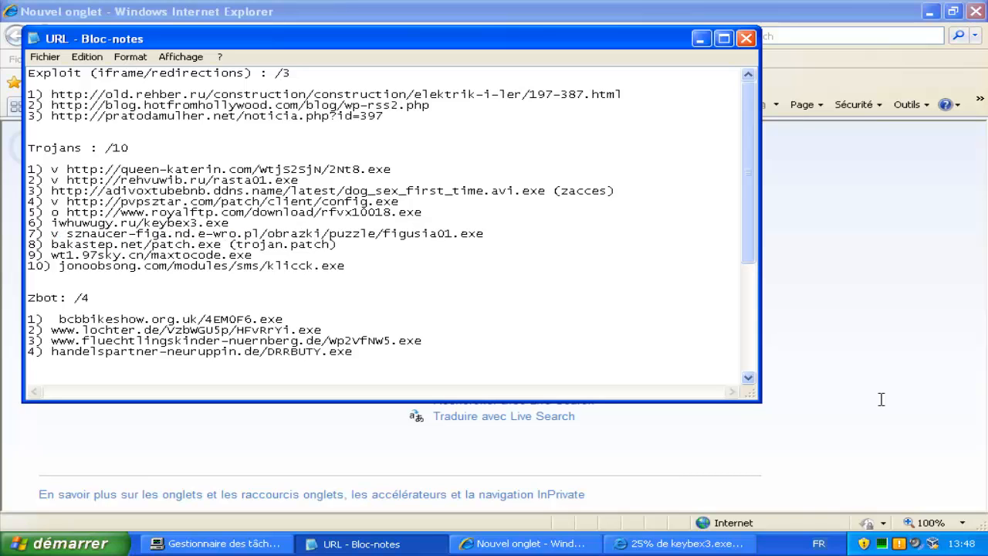
Copy line 8's bakastep.net/patch.exe address and select Internet Explorer's address bar to replace it.
key("Down")
key("shift+ctrl+Right")
key("shift+ctrl+Right")
key("shift+Down")
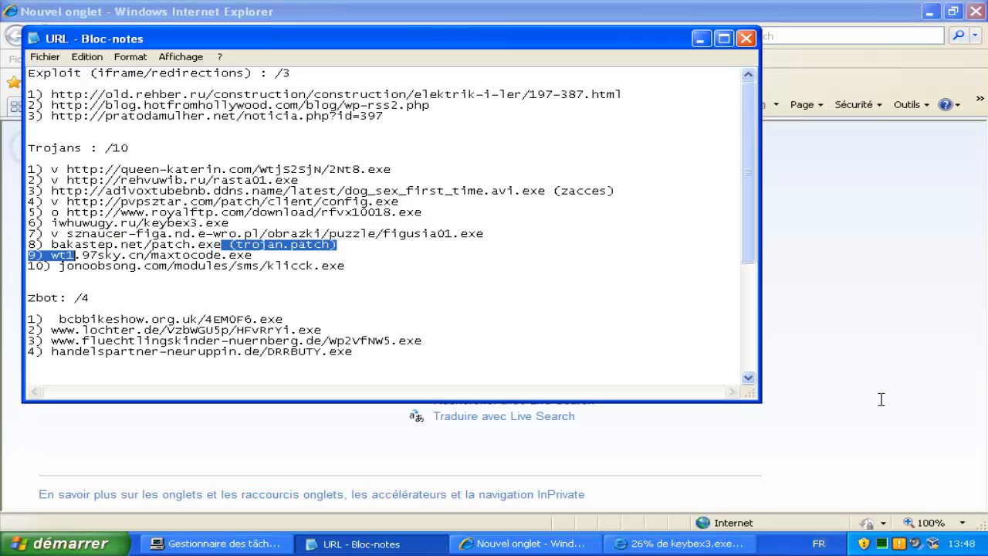
key("shift+Up")
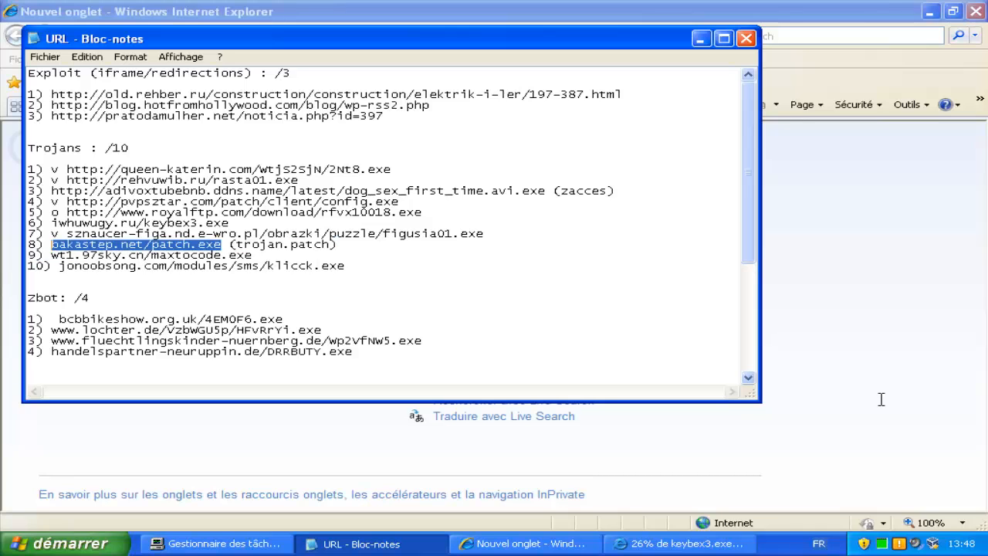
left_click(886, 409)
key("alt+d")
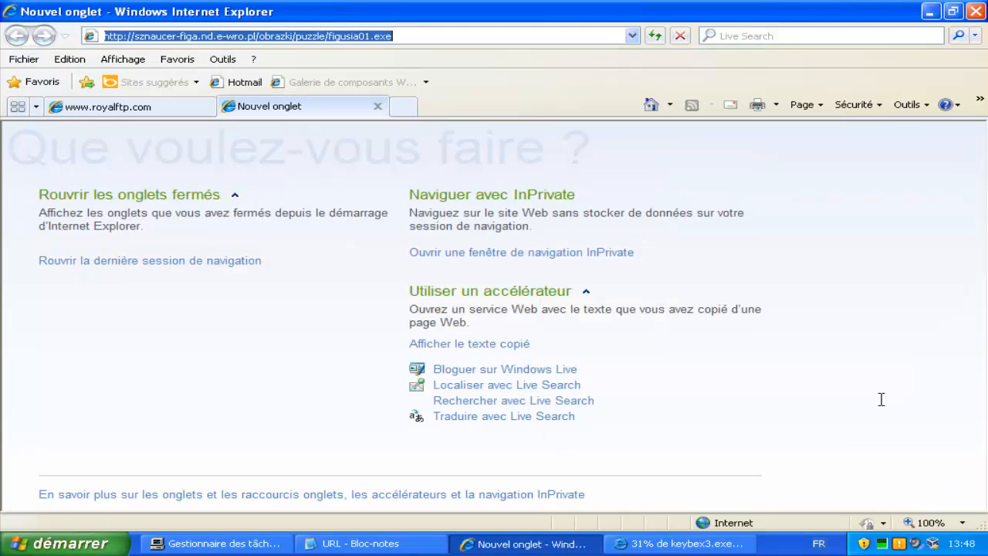
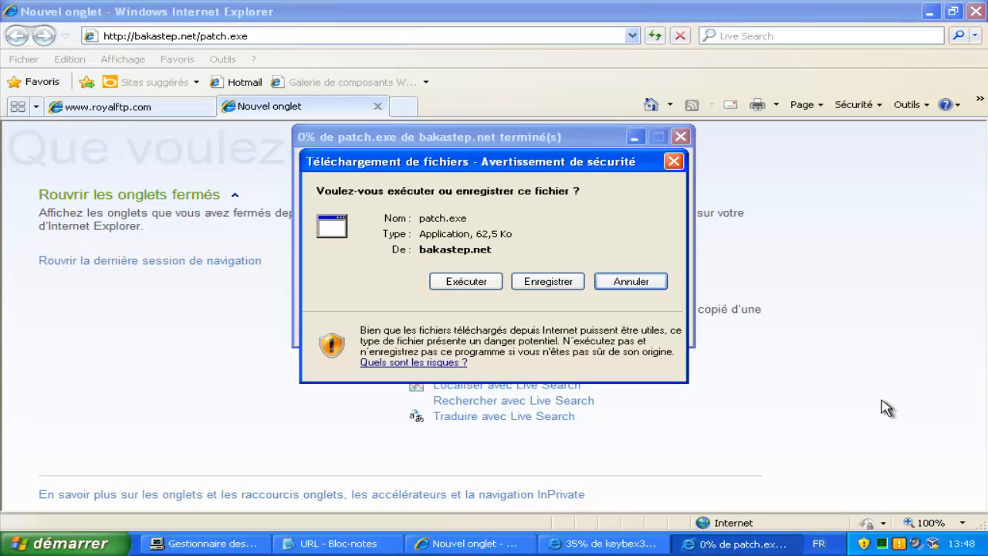
Run patch.exe from the download security warning so COMODO Antivirus stops it.
key("alt+e")
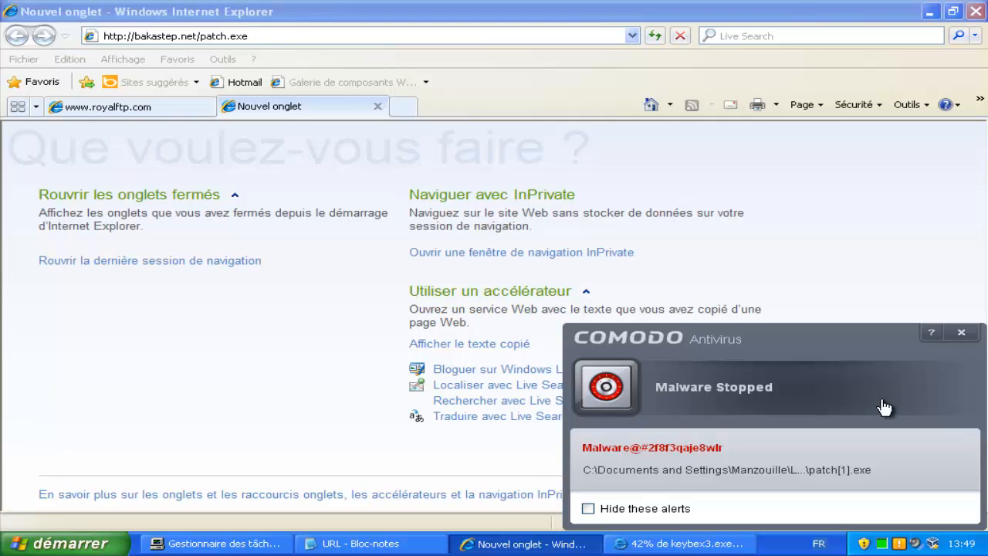
In Notepad, mark entry 8 (bakastep.net/patch.exe) with a 'v' and select entry 9's wt1.97sky.cn/maxtocode.exe URL.
key("alt+Tab")
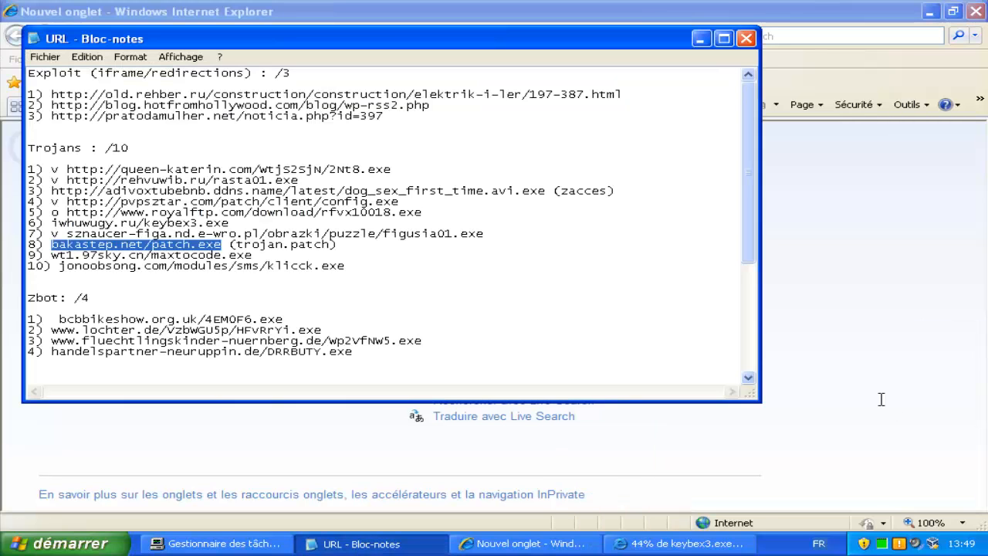
key("Left")
type("v")
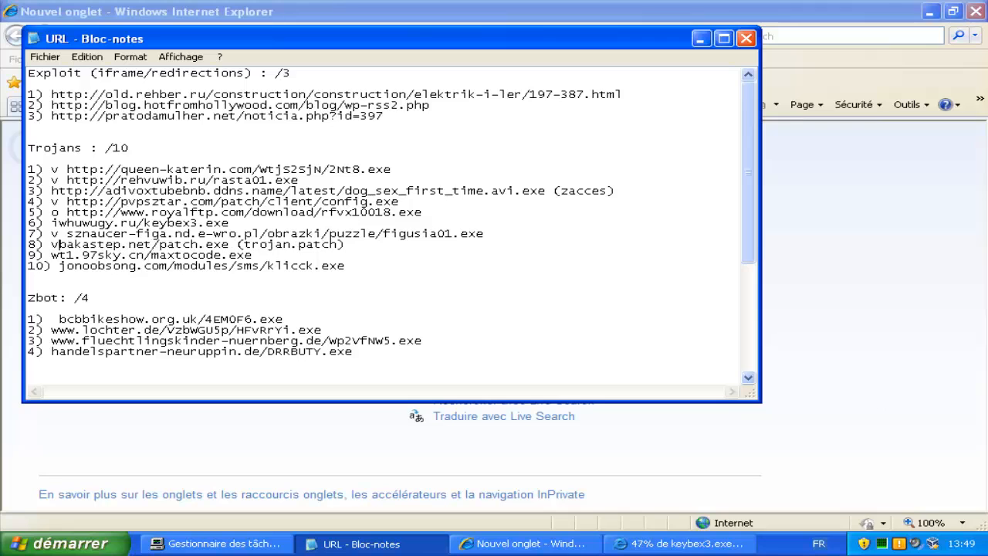
left_click_drag(253, 256, 51, 255)
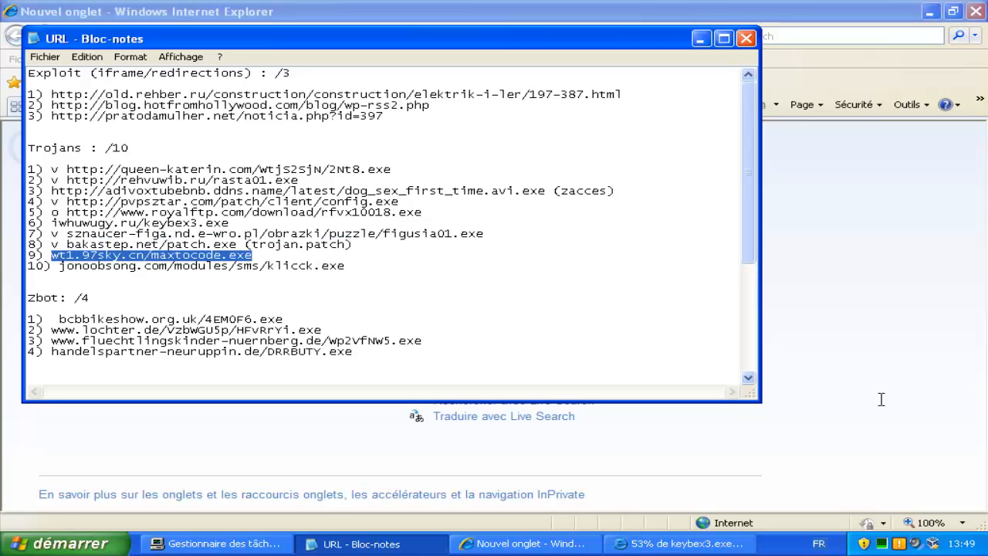
key("alt+Tab")
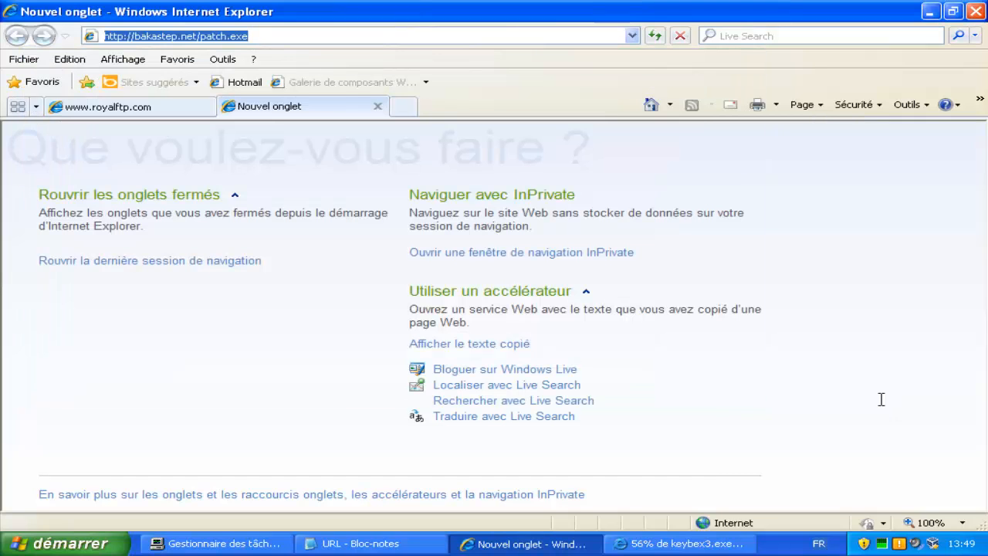
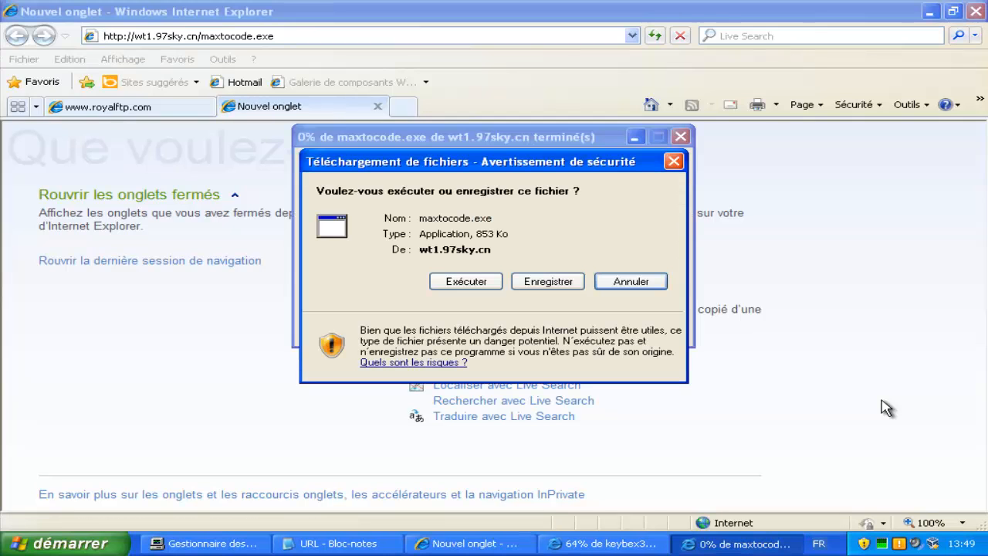
Run the downloaded maxtocode.exe so COMODO stops it, then return to the Notepad URL list.
key("x")
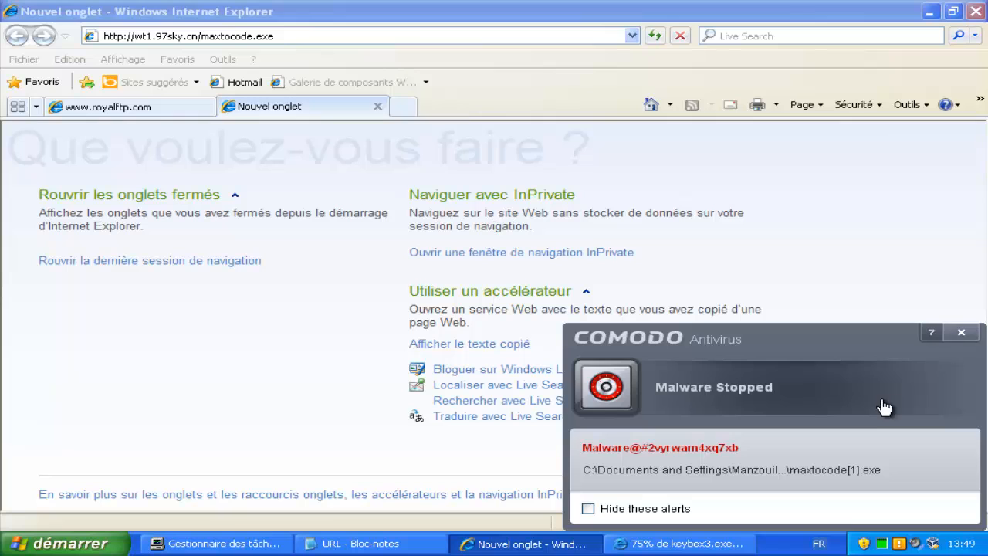
key("alt+Tab")
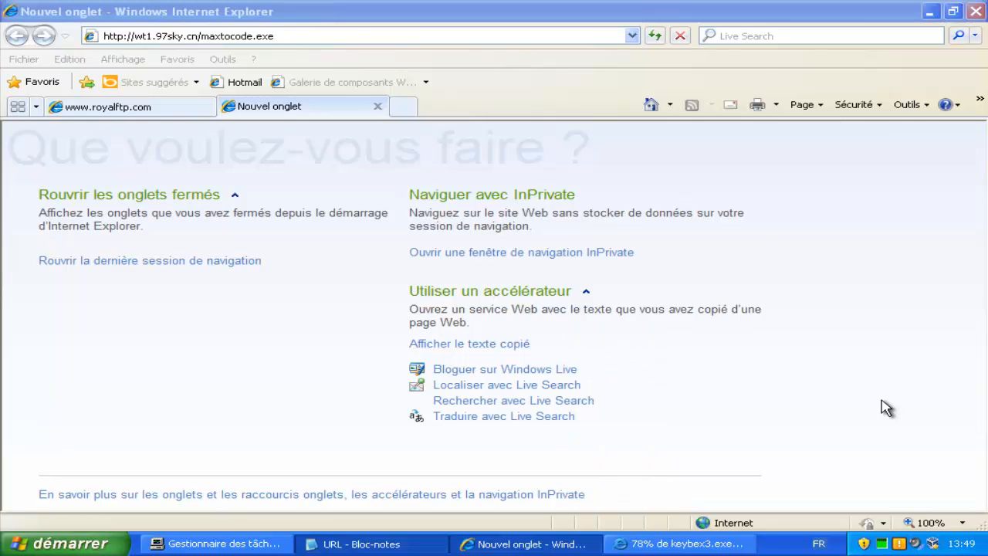
Mark entry 9 (maxtocode.exe) with 'v', copy entry 10's klicck.exe URL, and switch back to Internet Explorer.
key("Home")
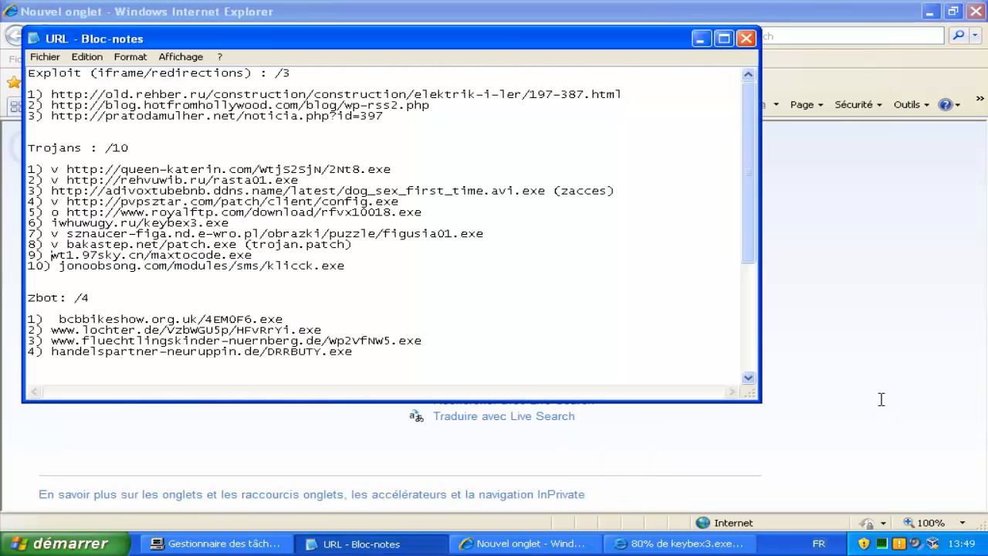
type("v")
key("Down")
key("End")
key("shift+Left")
key("shift+Left")
key("shift+Left")
key("shift+Left")
key("shift+Left")
key("shift+Left")
key("shift+Left")
key("shift+Left")
key("shift+Left")
key("shift+Left")
key("shift+Left")
key("shift+Left")
key("shift+Left")
key("shift+Left")
key("shift+Left")
key("shift+Left")
key("shift+Left")
key("shift+Left")
key("shift+Left")
key("shift+Left")
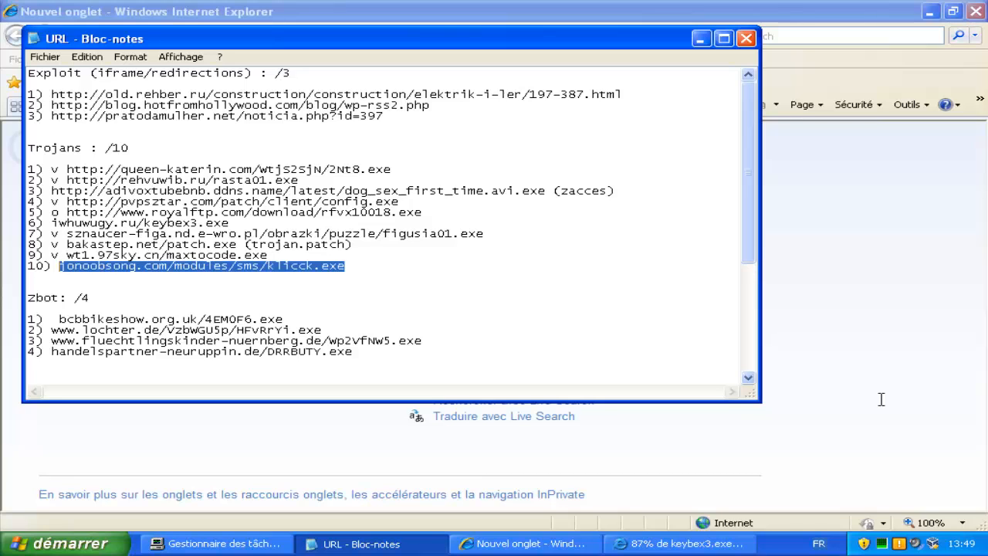
key("ctrl+c")
key("alt+Tab")
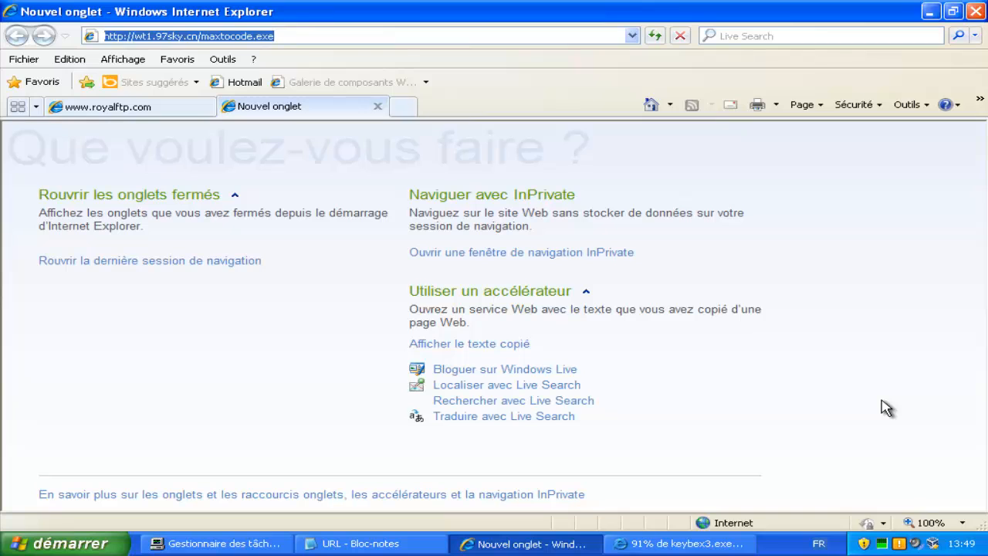
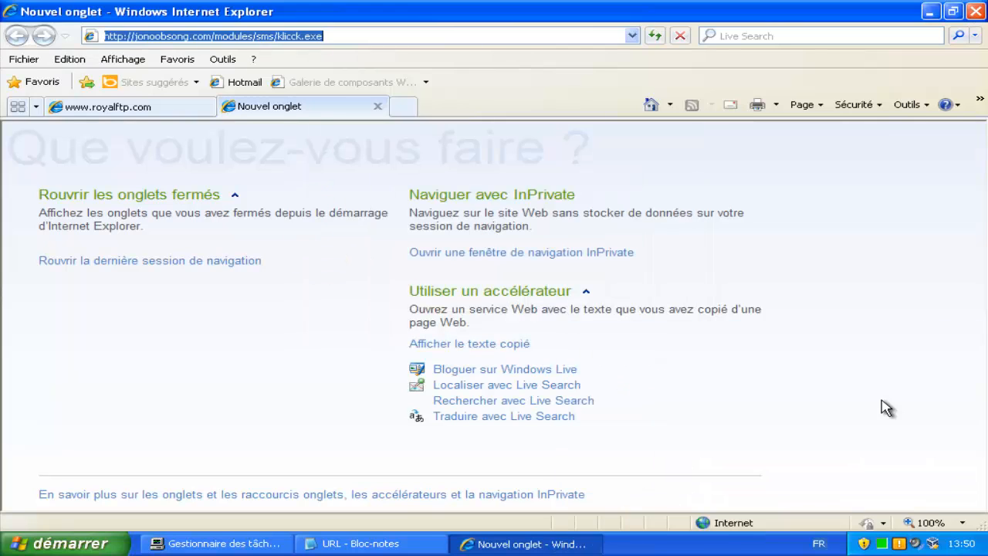
Put a 'v' before trojan entries 10 (klicck.exe) and 6 (keybex3.exe) in the Notepad list.
key("alt+Tab")
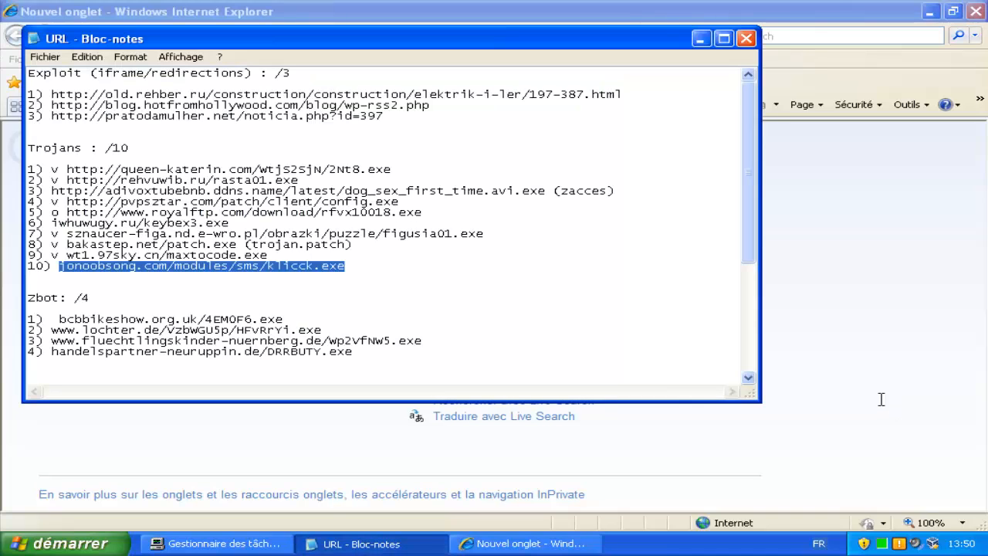
key("Left")
type("v")
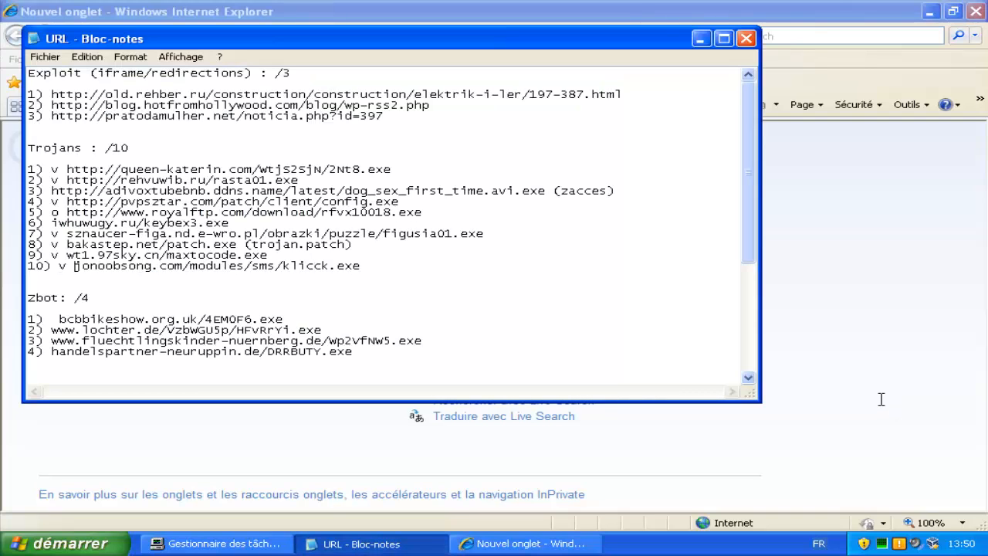
key("Up")
key("Up")
key("Up")
key("Up")
key("Up")
key("Up")
key("Up")
key("Left")
key("Left")
key("Left")
type("v ")
type("v")
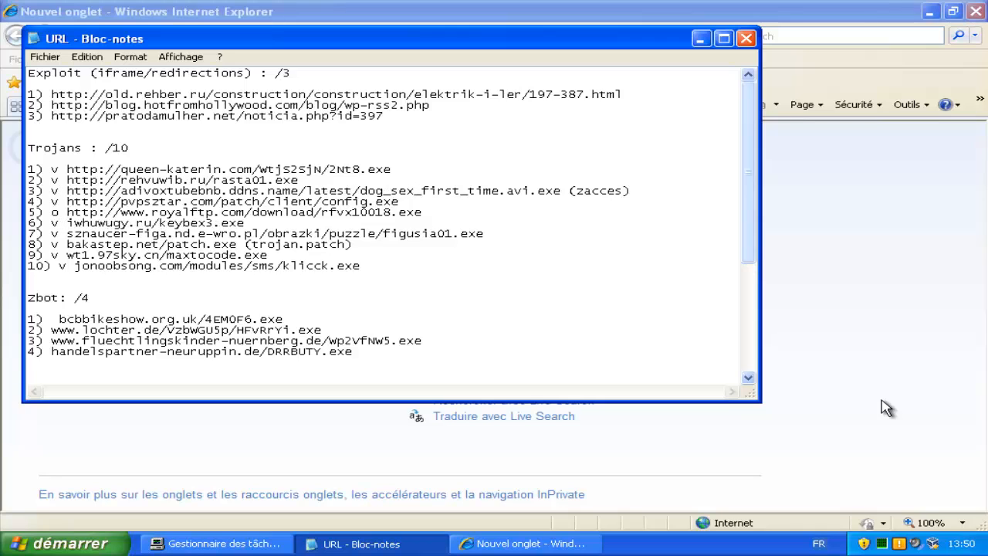
scroll(881, 400, "down", 4)
Open the first Zbot URL (bcbbikeshow.org.uk/4EM0F6.exe) in Internet Explorer and run the download.
mouse_move(284, 191)
left_mouse_down()
mouse_move(83, 201)
mouse_move(59, 192)
left_mouse_up()
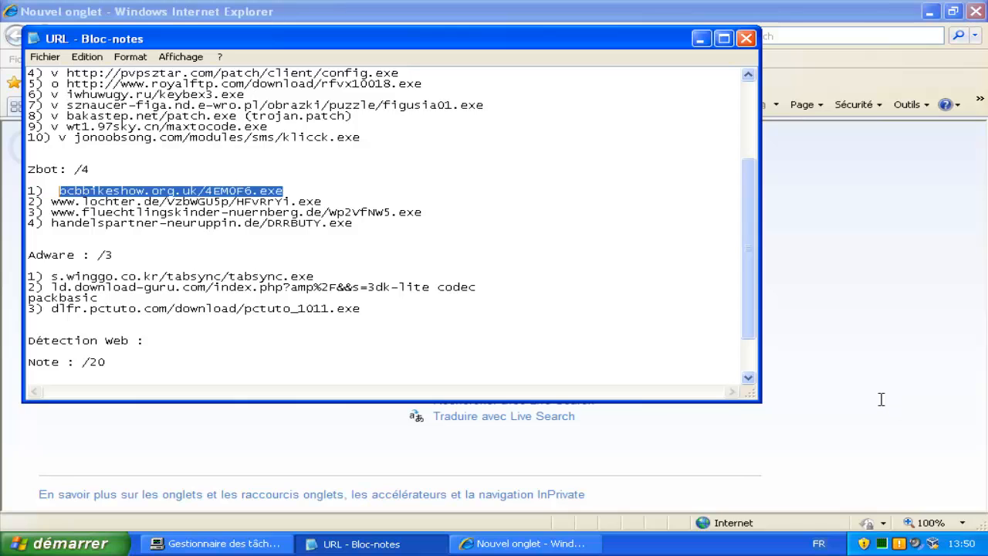
key("ctrl+c")
key("alt+Tab")
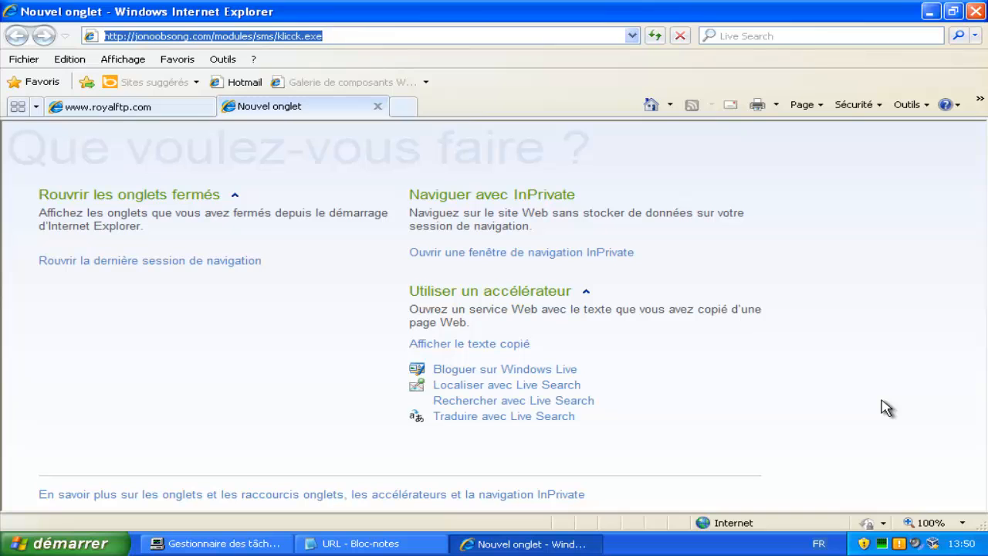
key("ctrl+v")
key("Return")
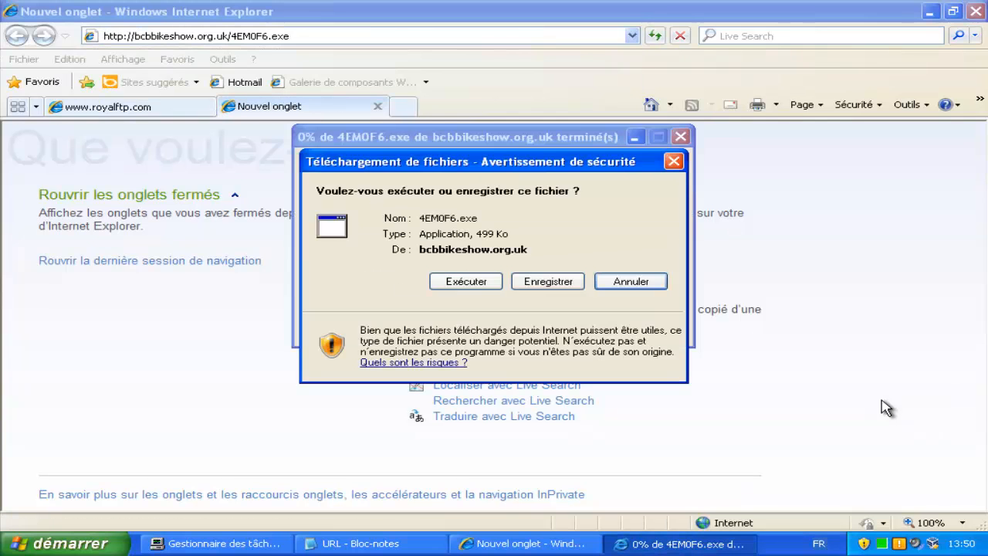
key("Return")
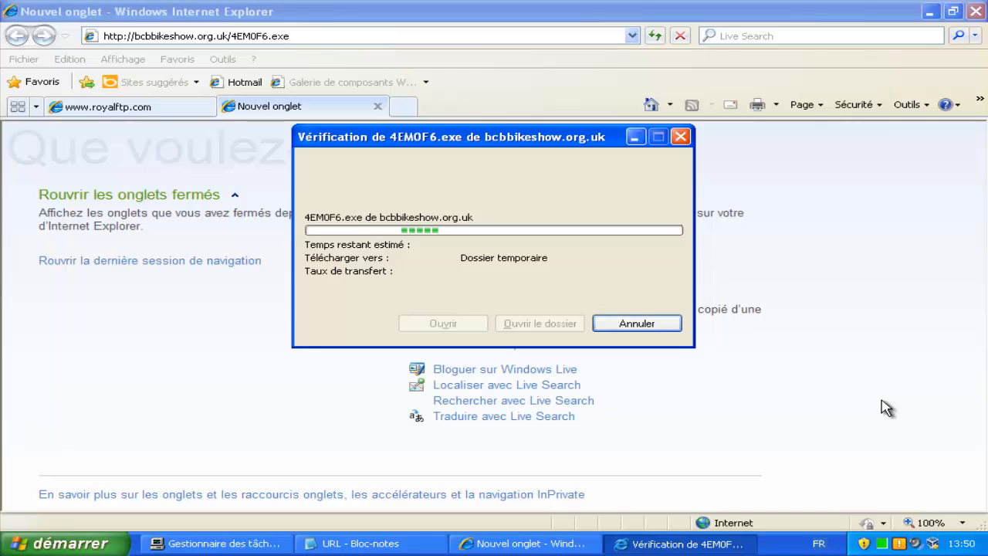
Mark Zbot entry 1 with 'v' and copy the second Zbot URL.
key("alt+Tab")
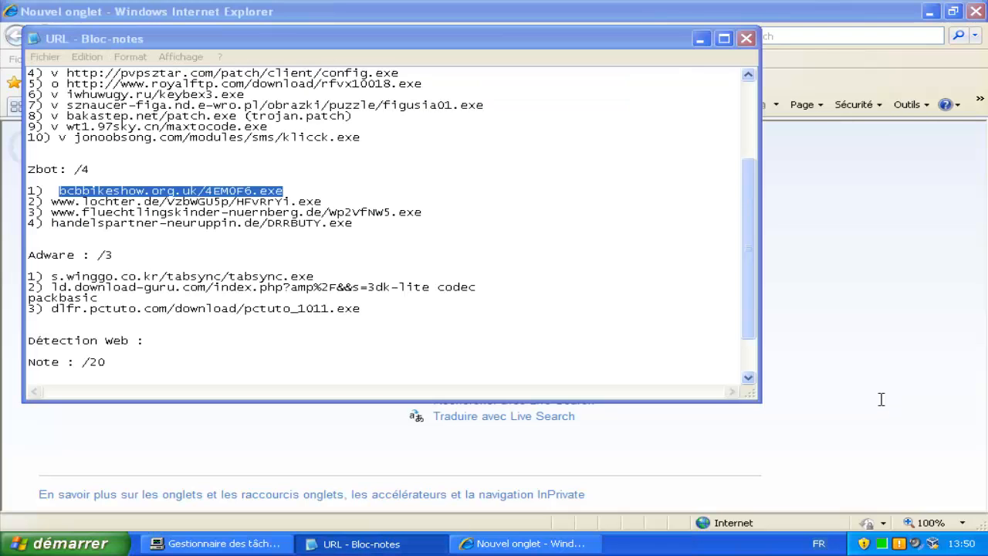
key("Left")
type("v")
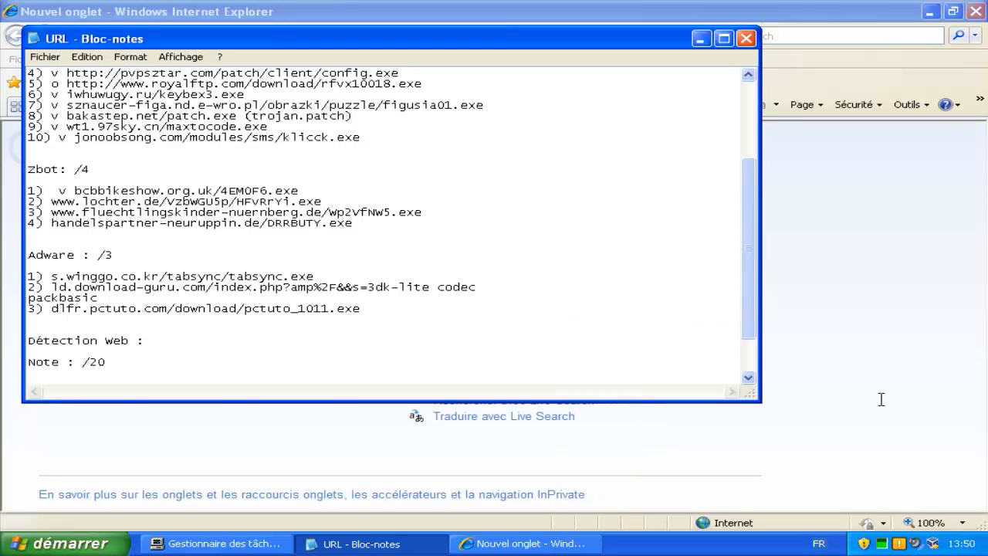
left_click_drag(322, 202, 52, 201)
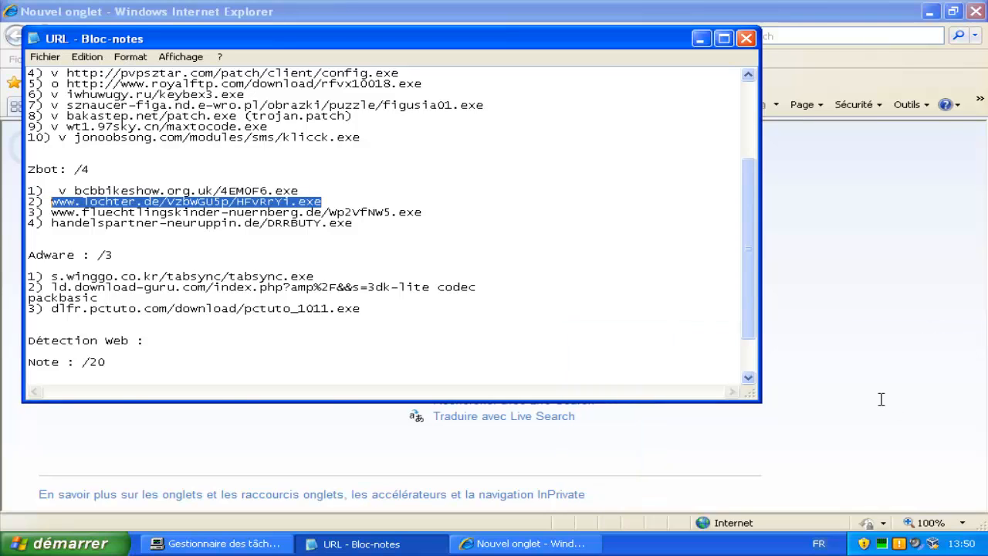
key("ctrl+c")
key("alt+Tab")
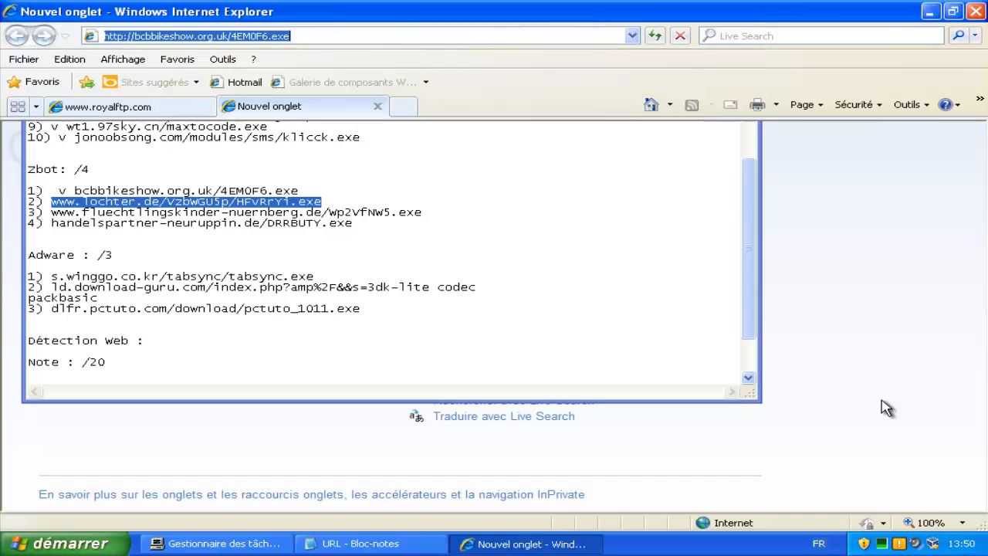
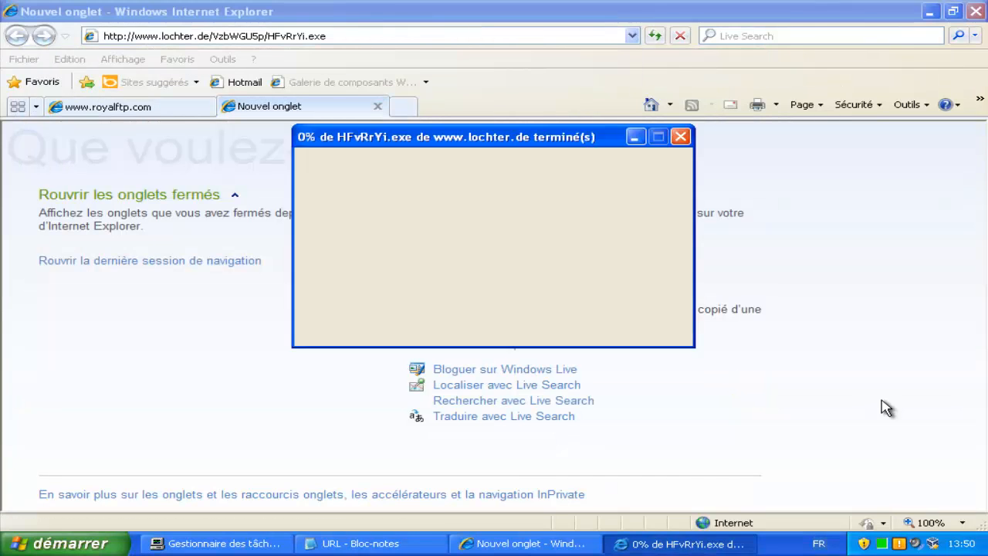
Run the lochter.de HFvRrYi.exe download, then return to Zbot entry 2 in the Notepad list.
key("alt+e")
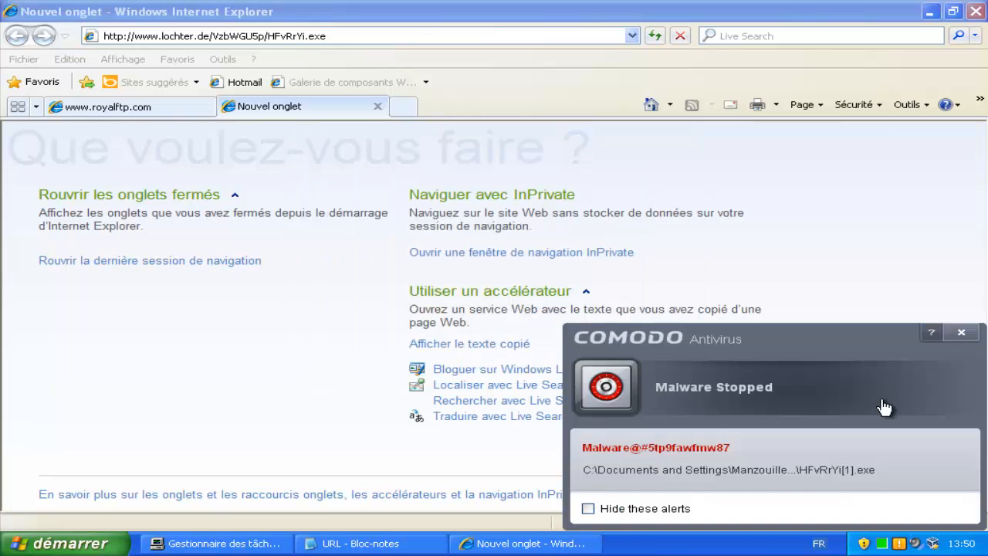
key("alt+Tab")
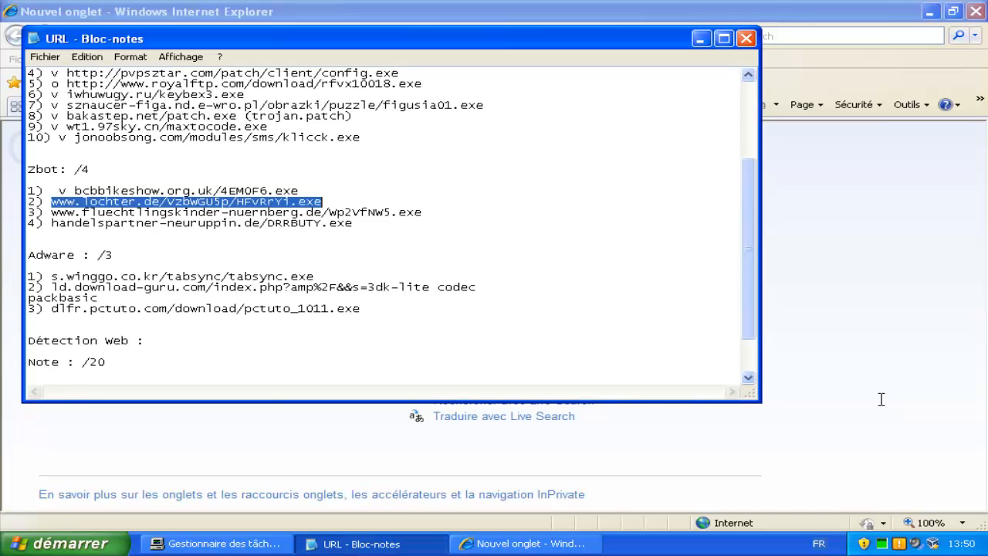
key("Left")
Mark Zbot entry 2 with 'v', select the fluechtlingskinder-nuernberg.de URL, and return to Internet Explorer.
type("v")
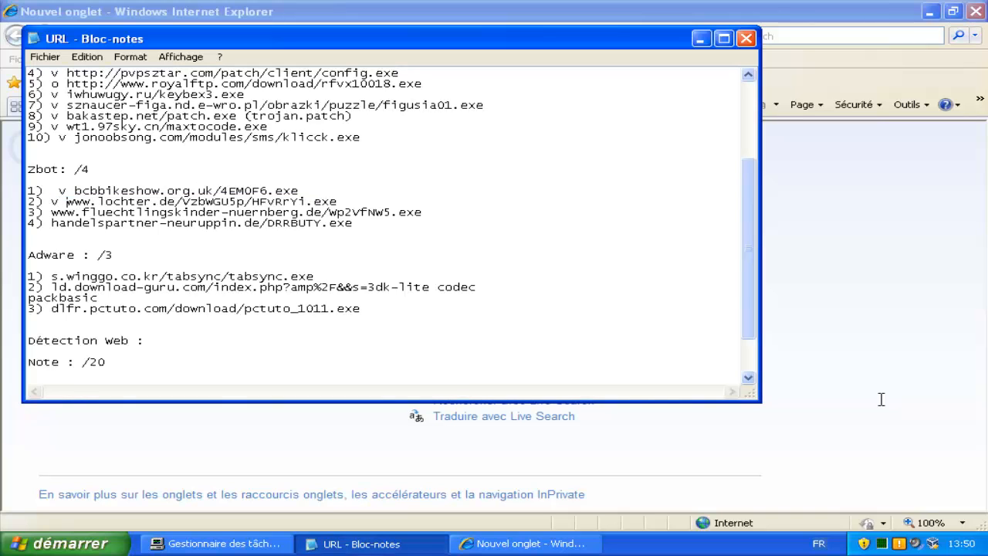
mouse_move(422, 212)
left_mouse_down()
mouse_move(115, 221)
mouse_move(52, 213)
left_mouse_up()
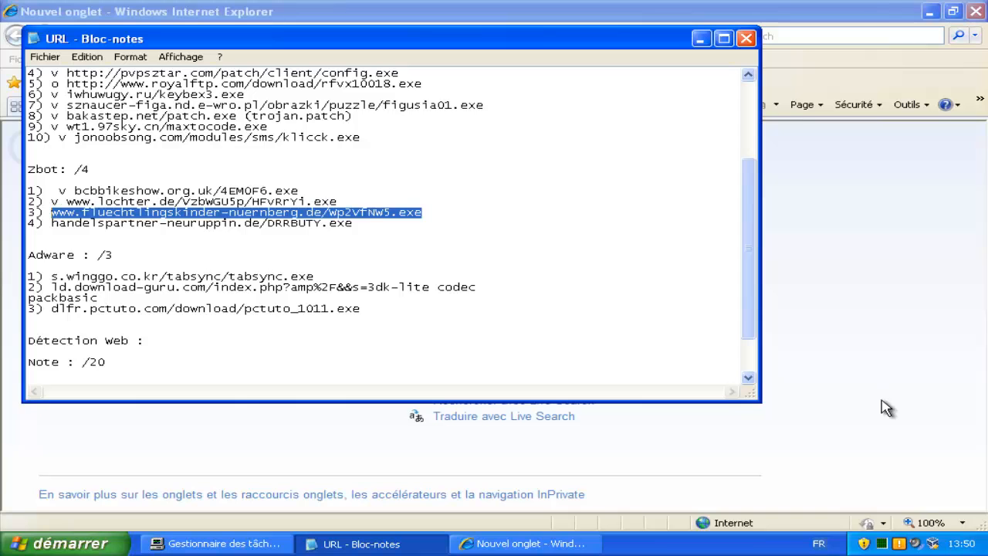
left_click(884, 403)
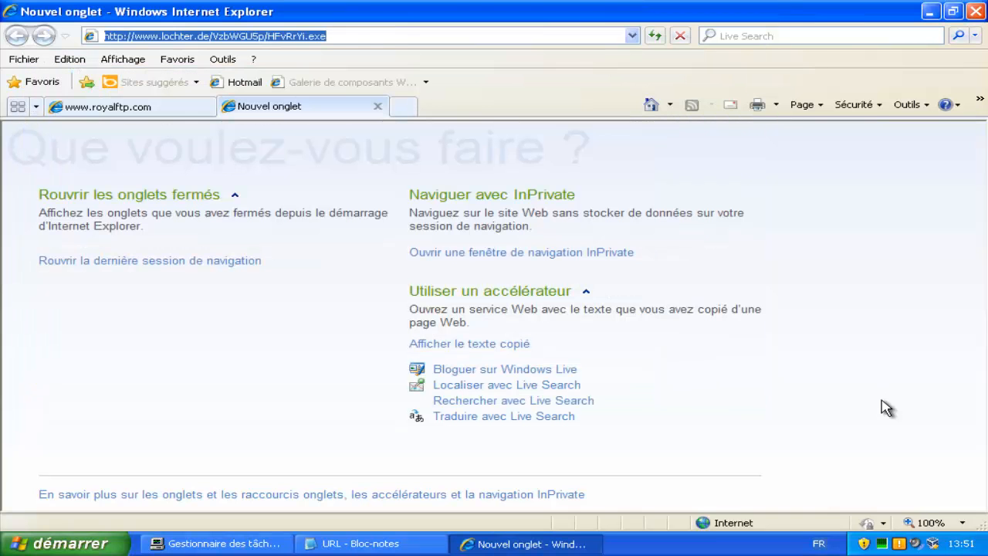
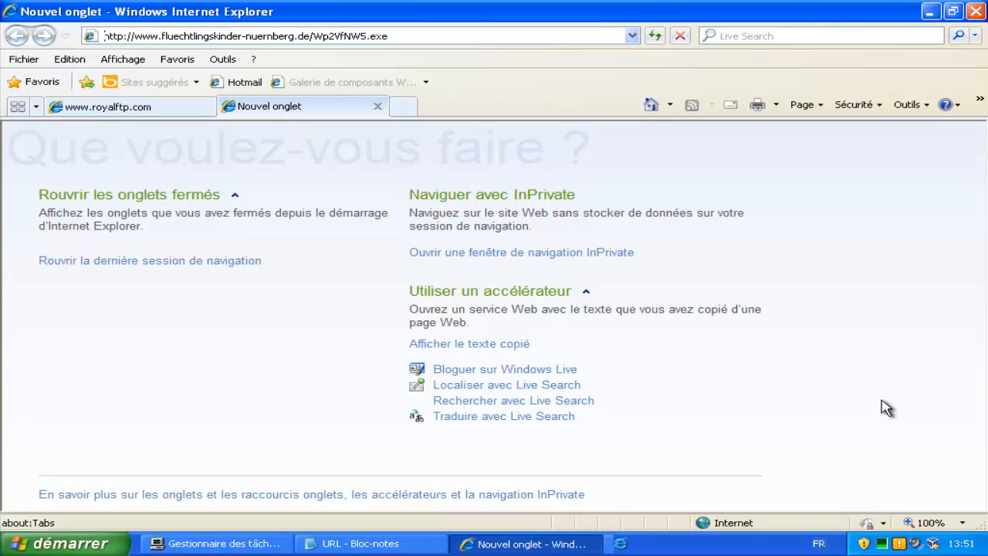
Load and run the Wp2VfNW5.exe download, which COMODO stops as TrojWare.Win32.PSW.Fareit.A.
key("Return")
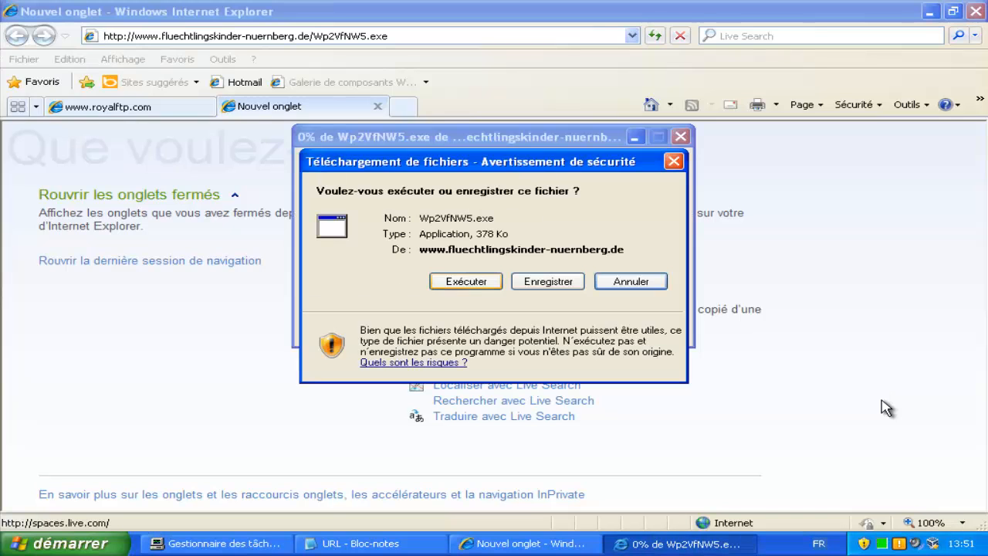
left_click(466, 281)
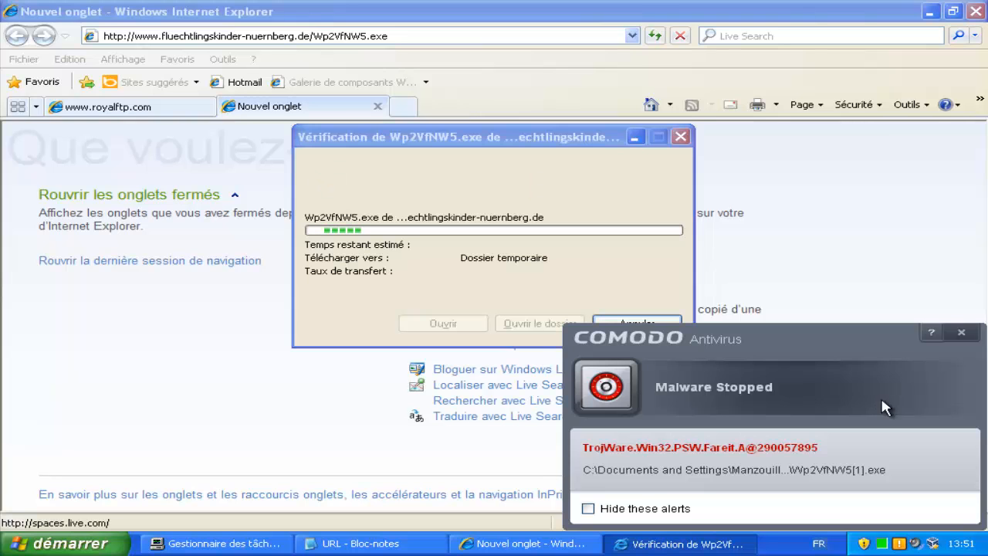
Mark Zbot entry 3 with 'v', select entry 4's handelspartner-neuruppin.de URL, and return to Internet Explorer.
key("alt+Tab")
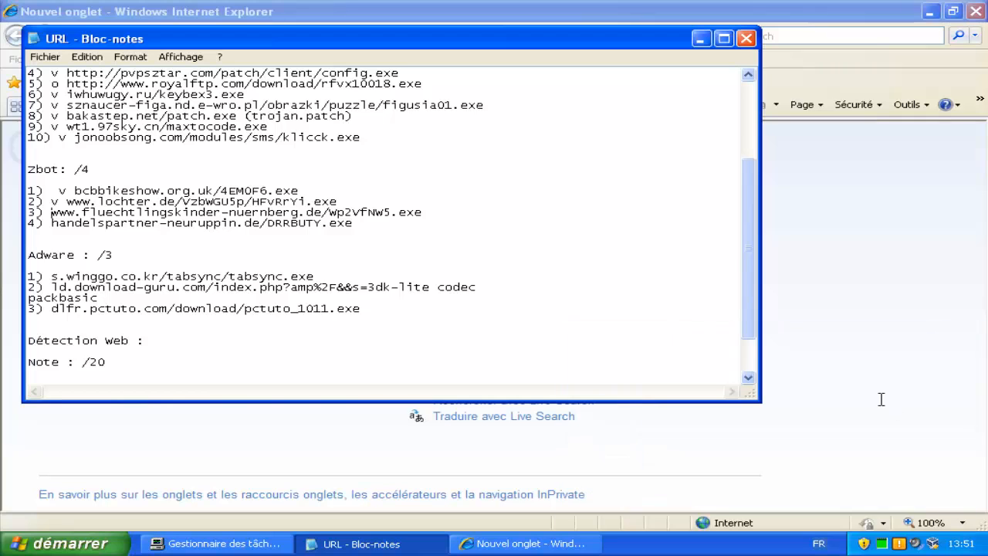
type("v")
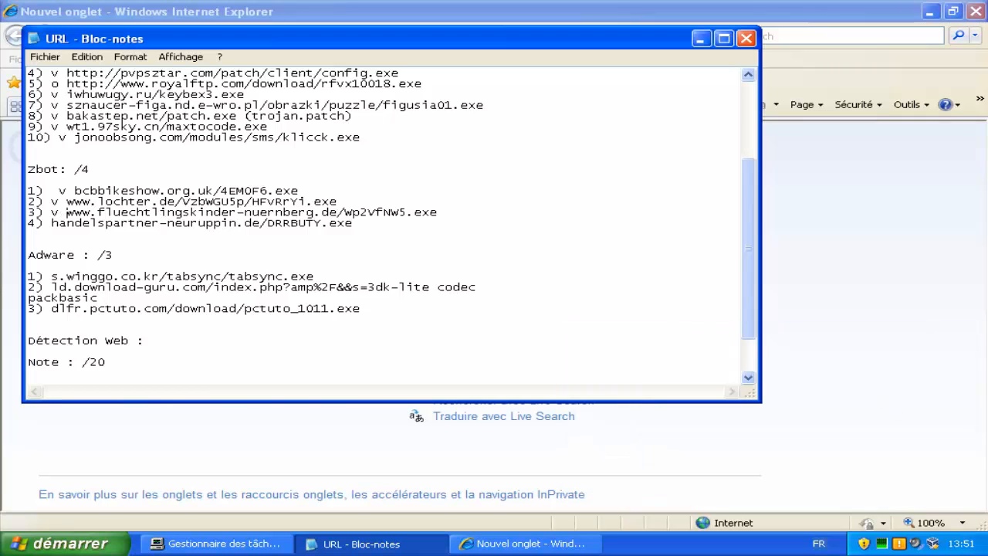
key("shift+Left")
key("shift+Left")
key("shift+Left")
key("shift+Left")
key("shift+Left")
key("shift+Left")
key("shift+Left")
key("shift+Left")
key("shift+Left")
key("shift+Left")
key("shift+Left")
key("shift+Left")
key("shift+Left")
key("shift+Left")
key("shift+Left")
key("shift+Left")
key("shift+Left")
key("shift+Left")
key("shift+Left")
key("shift+Left")
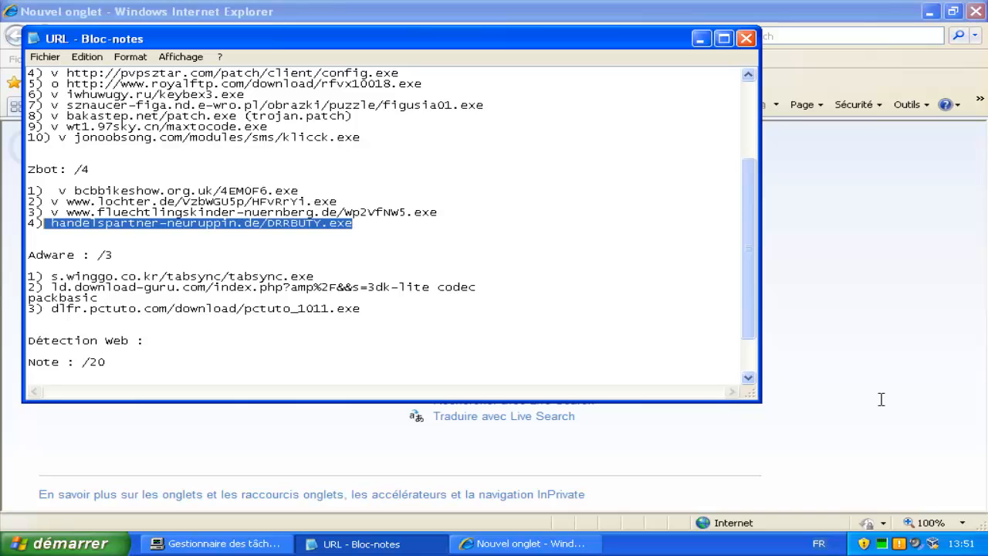
left_click(884, 404)
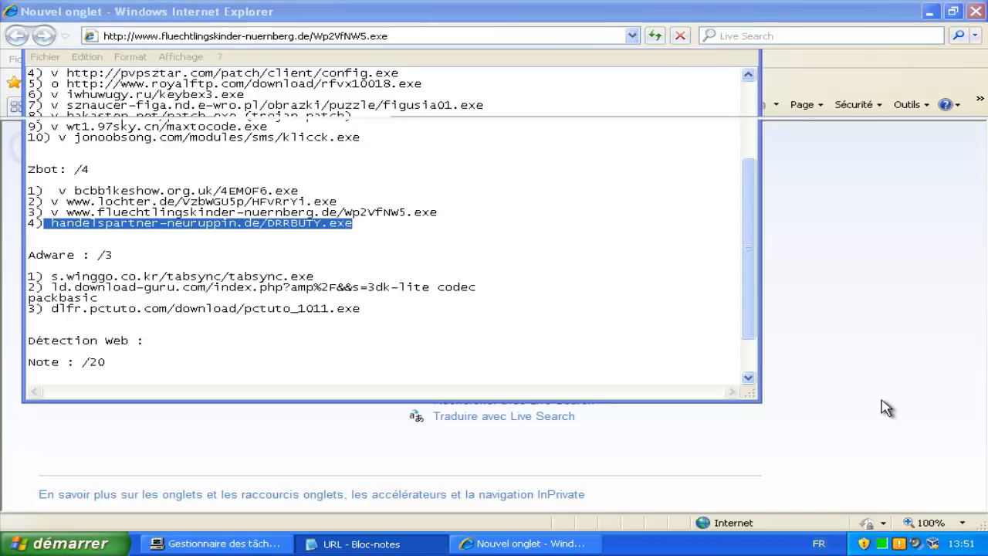
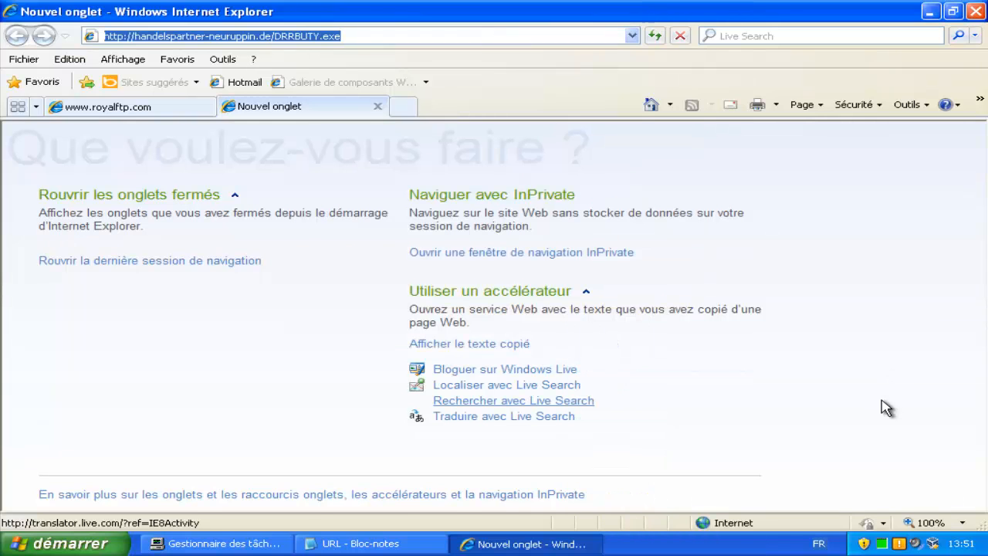
Mark the DRRBUTY.exe entry with 'v', then select the s.winggo.co.kr tabsync.exe Adware URL for Internet Explorer.
key("alt+Tab")
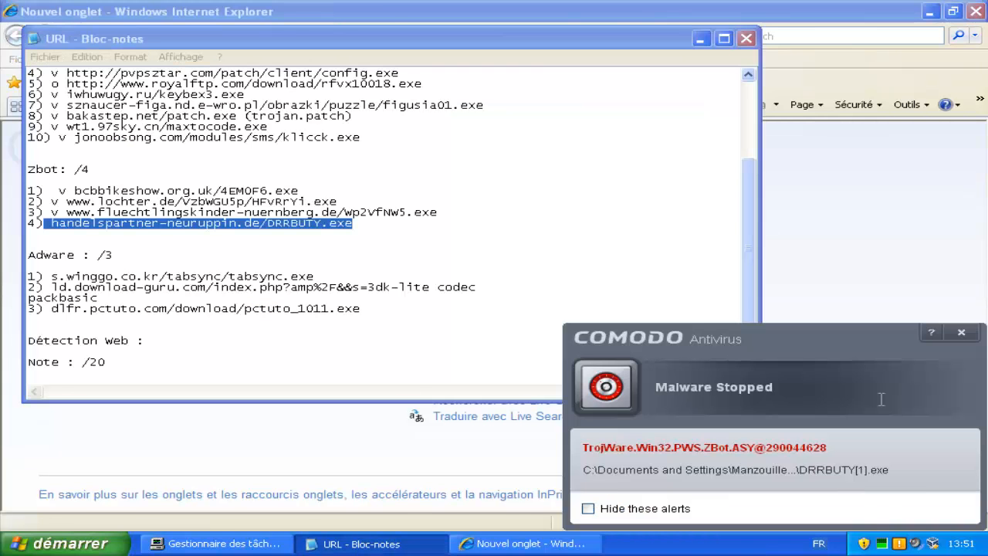
key("Left")
type("v")
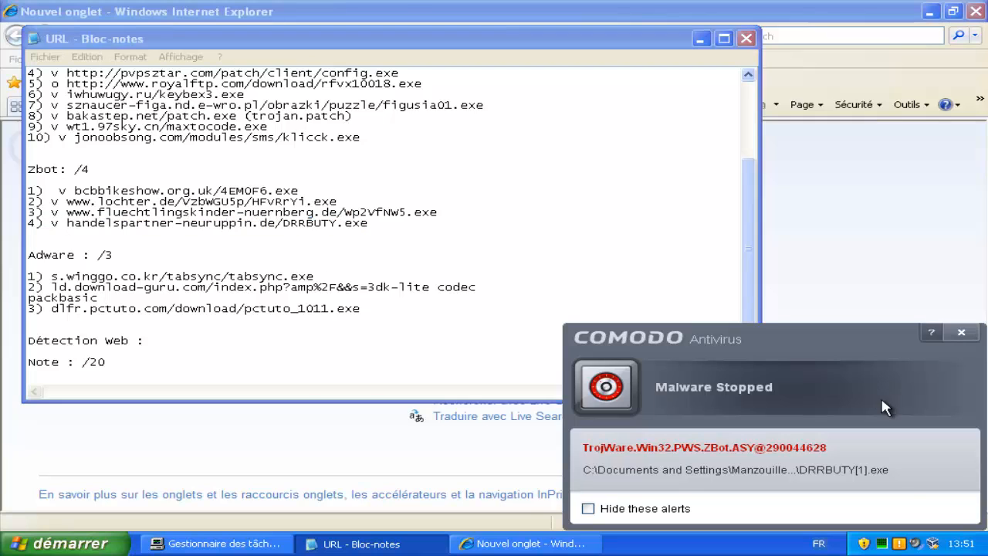
mouse_move(315, 277)
left_mouse_down()
mouse_move(231, 287)
mouse_move(69, 267)
mouse_move(52, 277)
left_mouse_up()
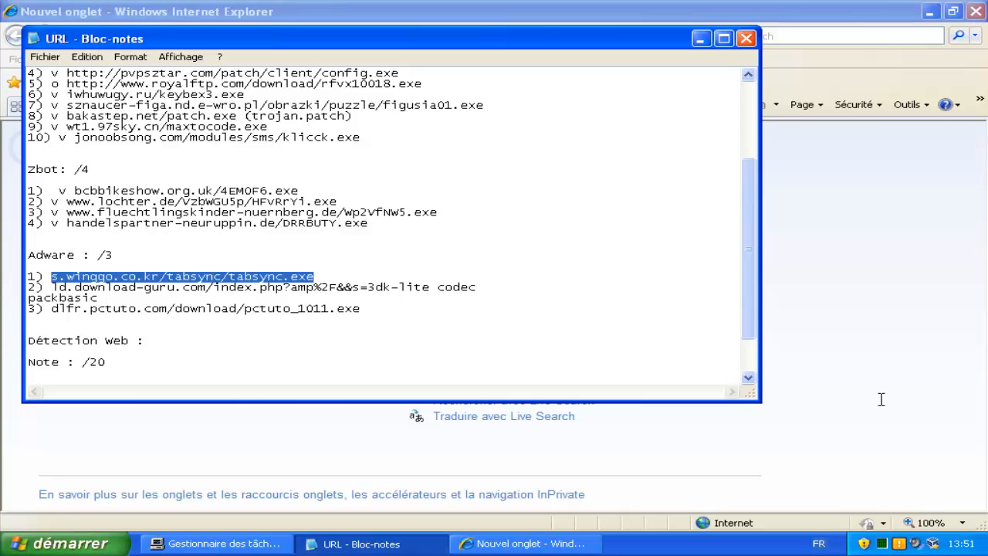
left_click(884, 407)
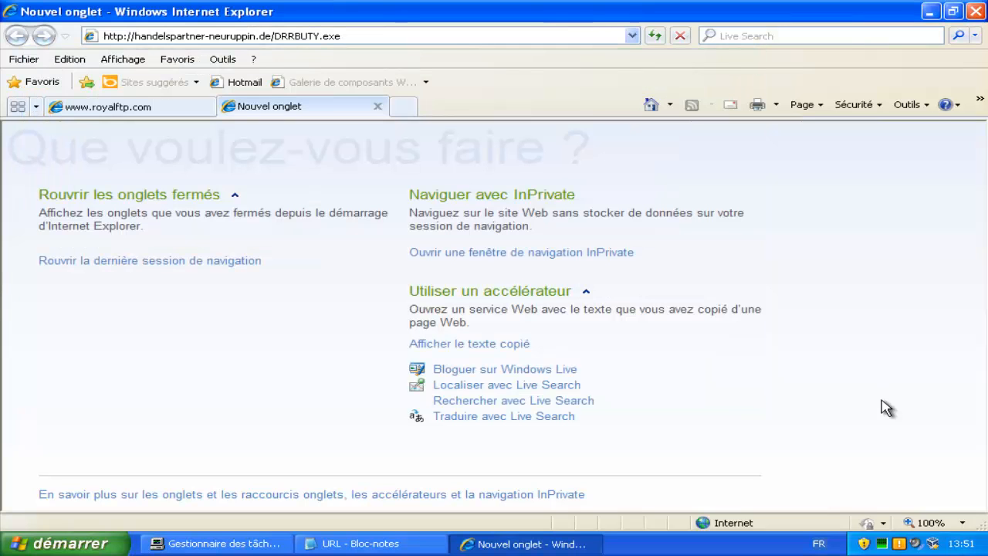
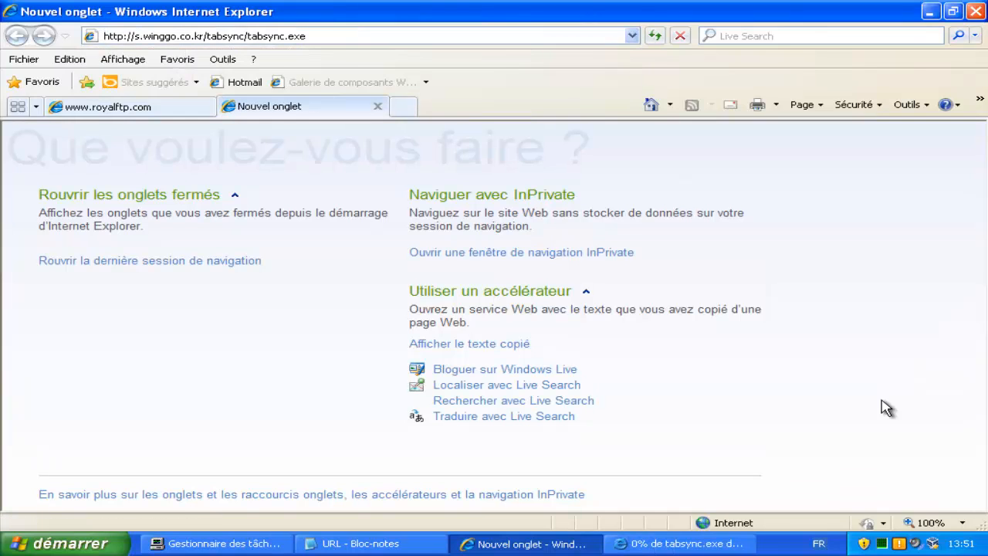
Let the tabsync.exe download run, mark its s.winggo.co.kr Adware entry 'v', and start selecting the next URL.
key("Return")
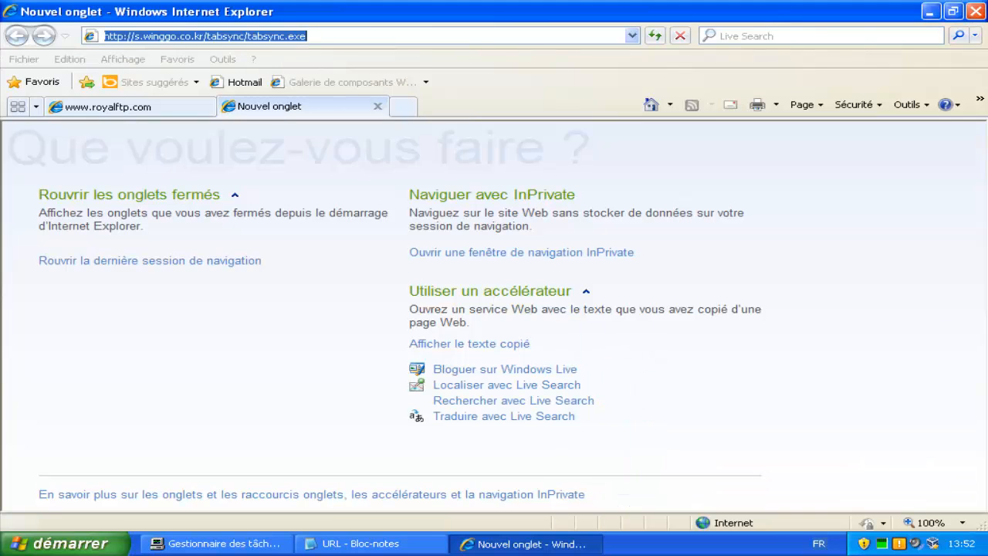
key("alt+Tab")
key("Right")
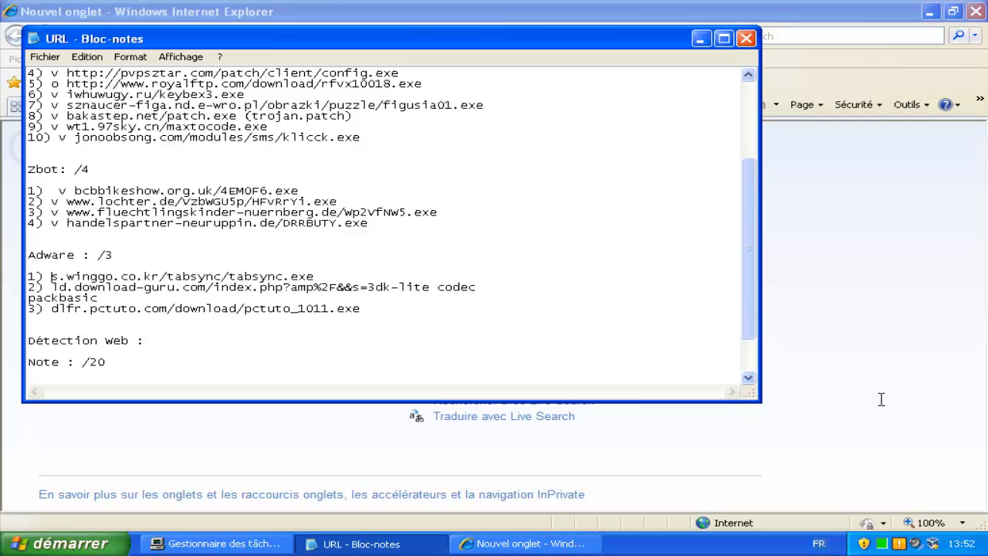
type("v")
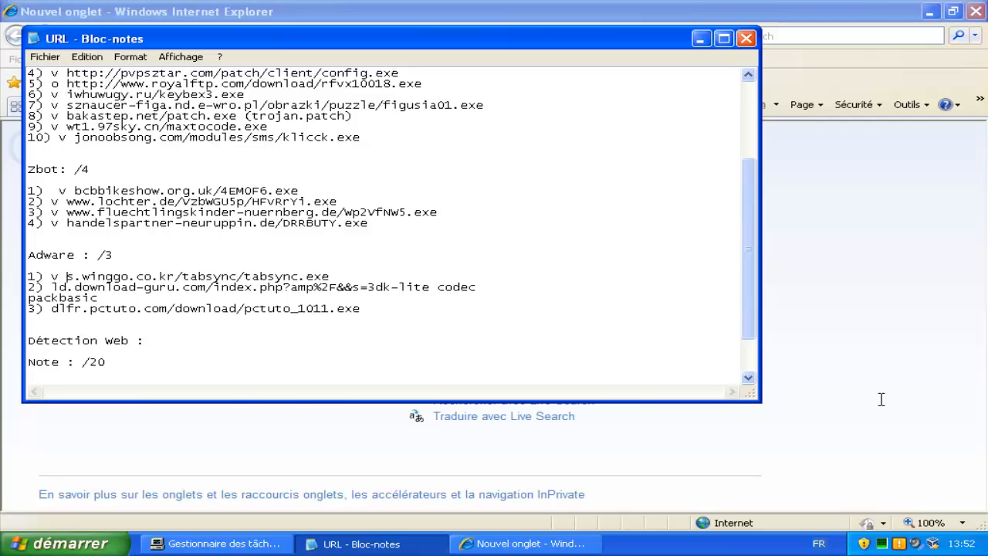
key("shift+Left")
key("shift+Left")
key("shift+Left")
key("shift+Left")
key("shift+Left")
Copy the ld.download-guru.com codec pack URL, load it in Internet Explorer and run its installer.
key("shift+Up")
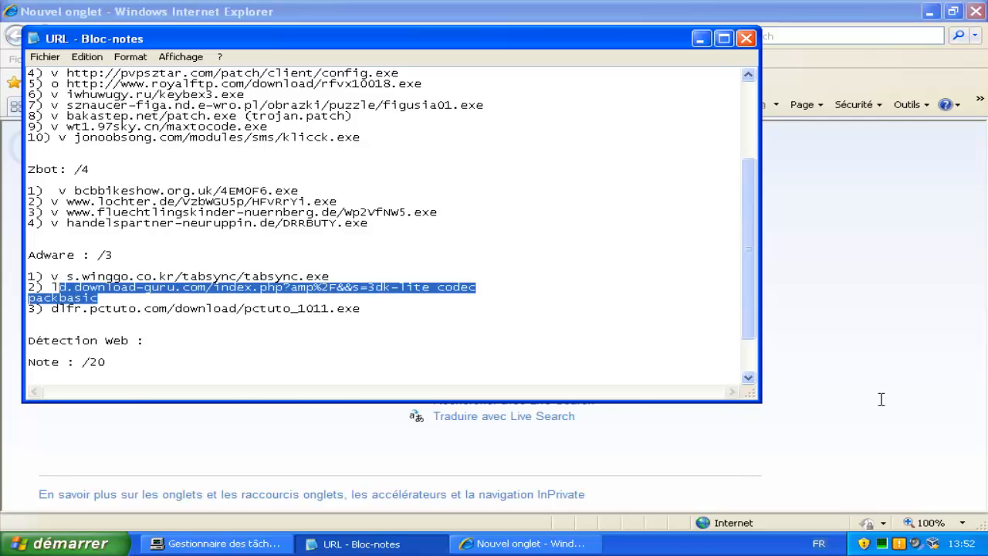
key("shift+Left")
left_click(882, 408)
key("alt+d")
type("ld.download-guru.com/index.php?amp%2F8&s=3dk-lite codecpackbasic")
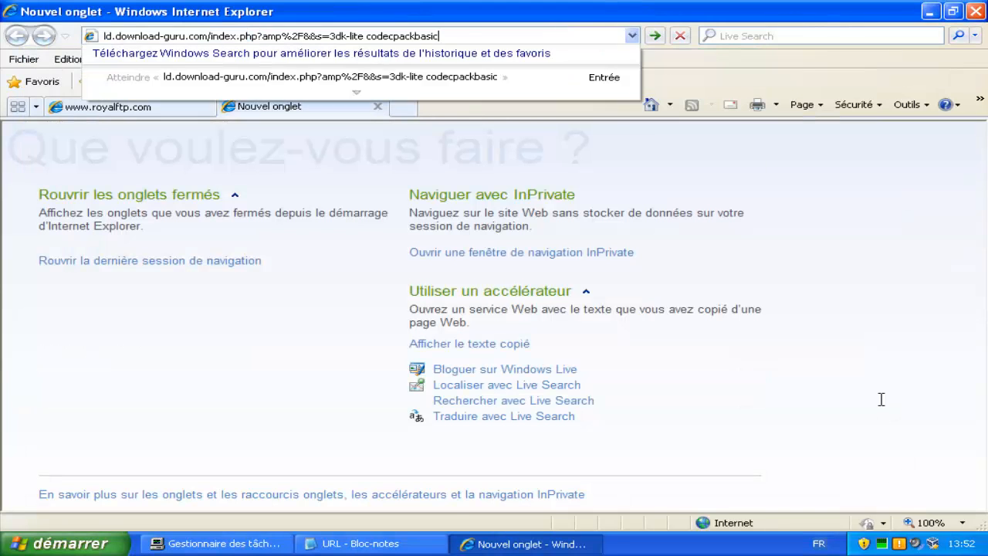
key("Return")
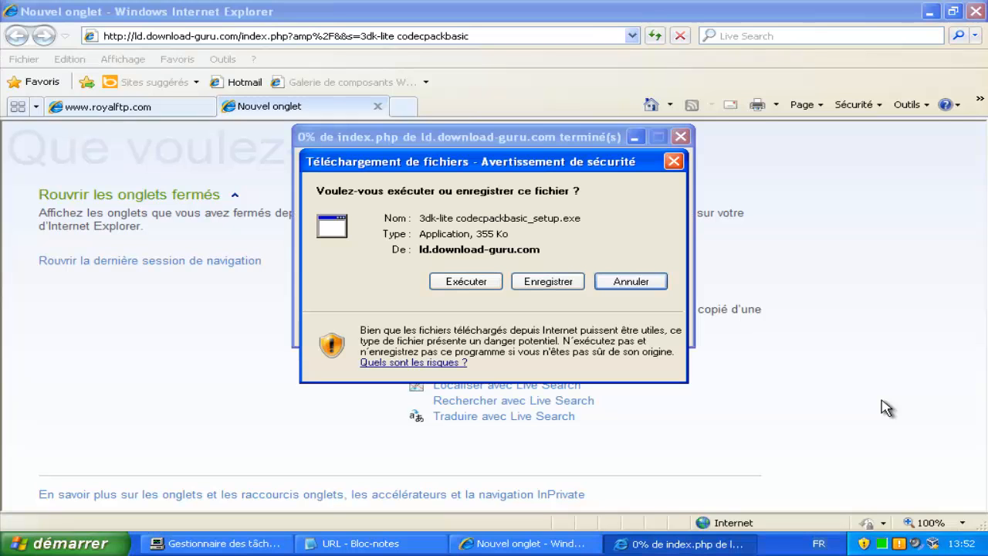
key("alt+e")
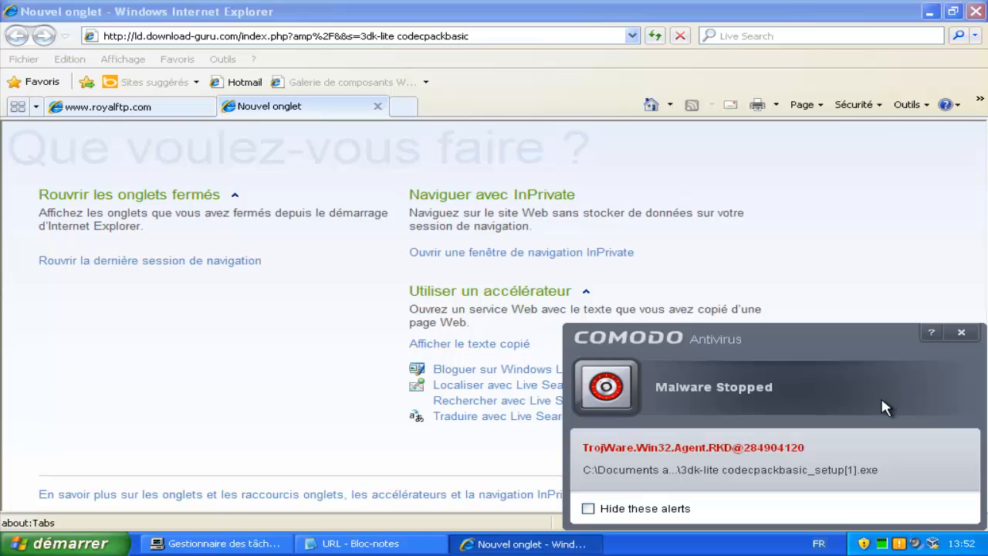
Mark the download-guru entry with 'v' in the Notepad list.
key("alt+Tab")
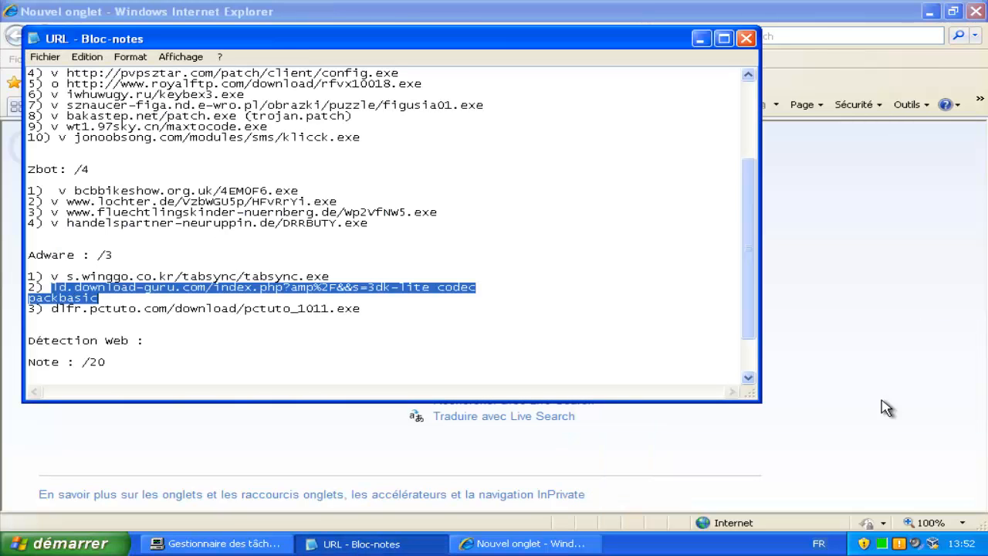
key("Right")
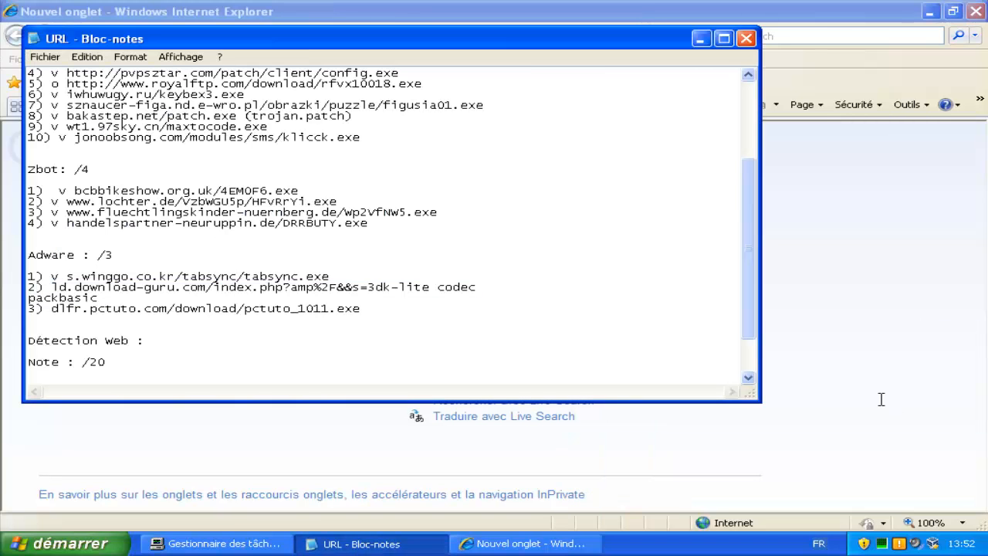
type("v")
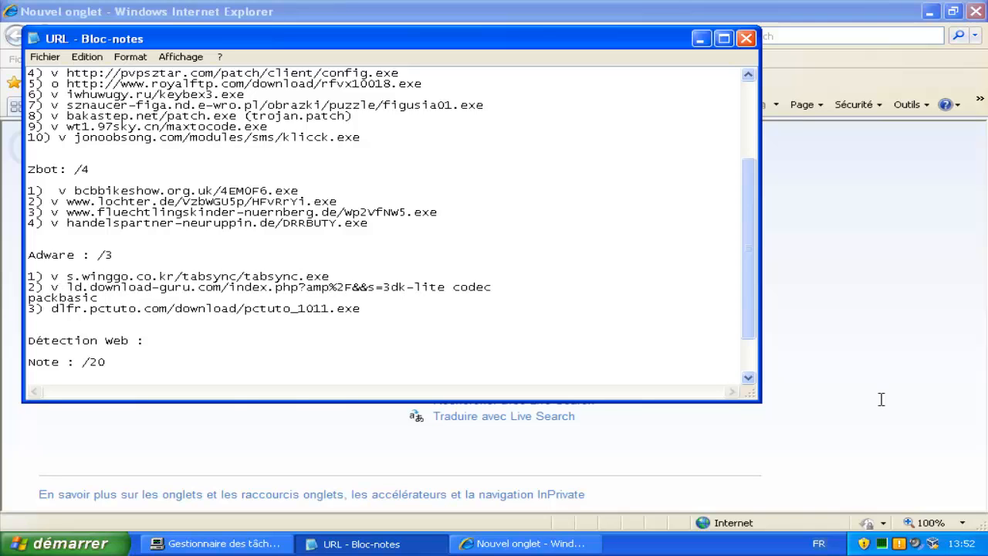
Copy the dlfr.pctuto.com pctuto_1011.exe URL from line 3 and load it in Internet Explorer.
key("Down")
key("Down")
key("End")
key("shift+Home")
key("shift+Right")
key("shift+Right")
key("shift+Right")
key("shift+Right")
key("shift+Left")
key("ctrl+c")
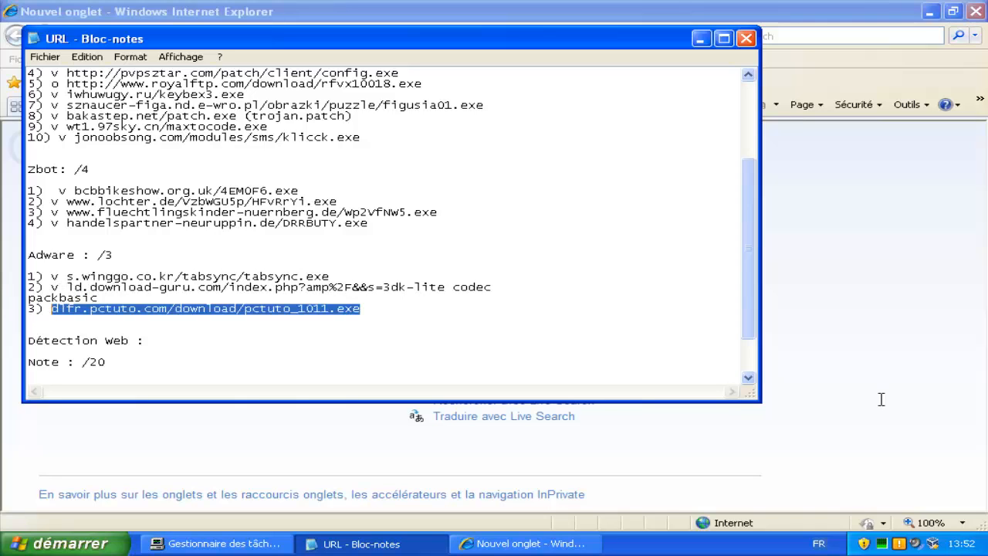
key("alt+Tab")
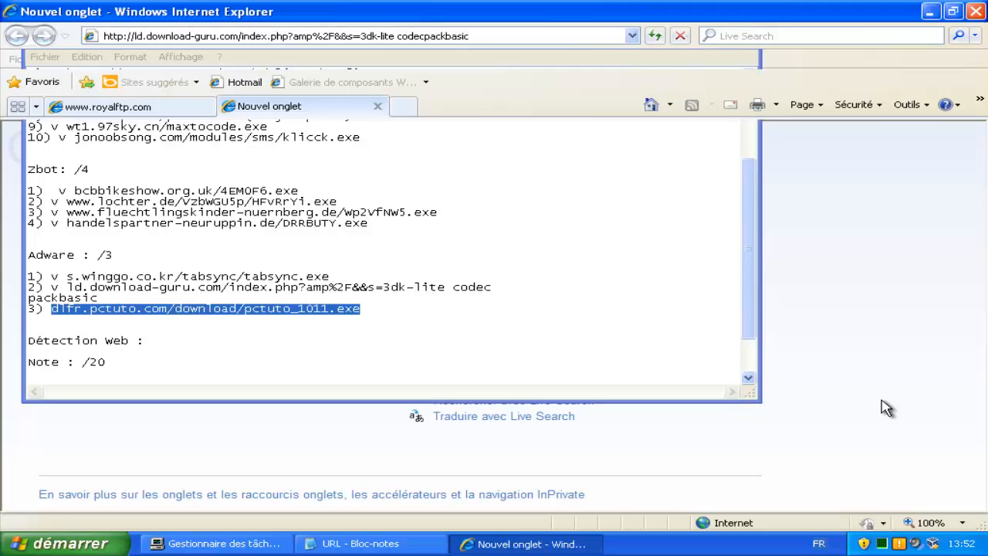
key("ctrl+v")
key("Return")
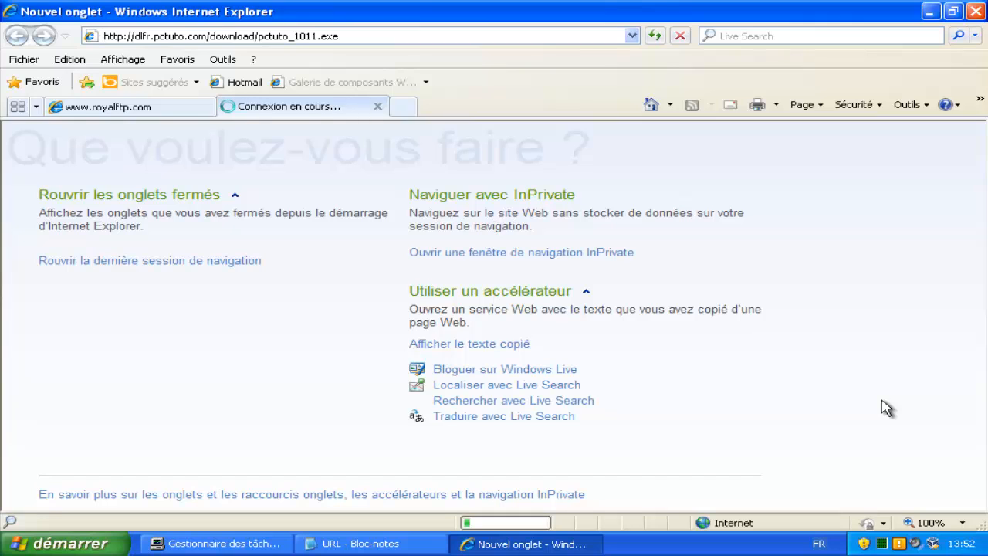
Mark the pctuto entry with 'o' in the Notepad list.
key("alt+Tab")
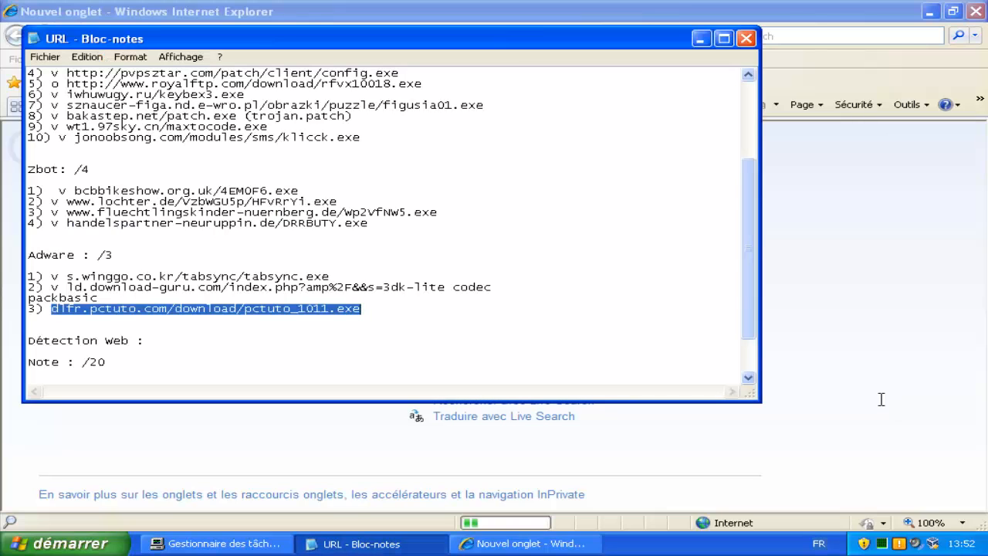
key("Down")
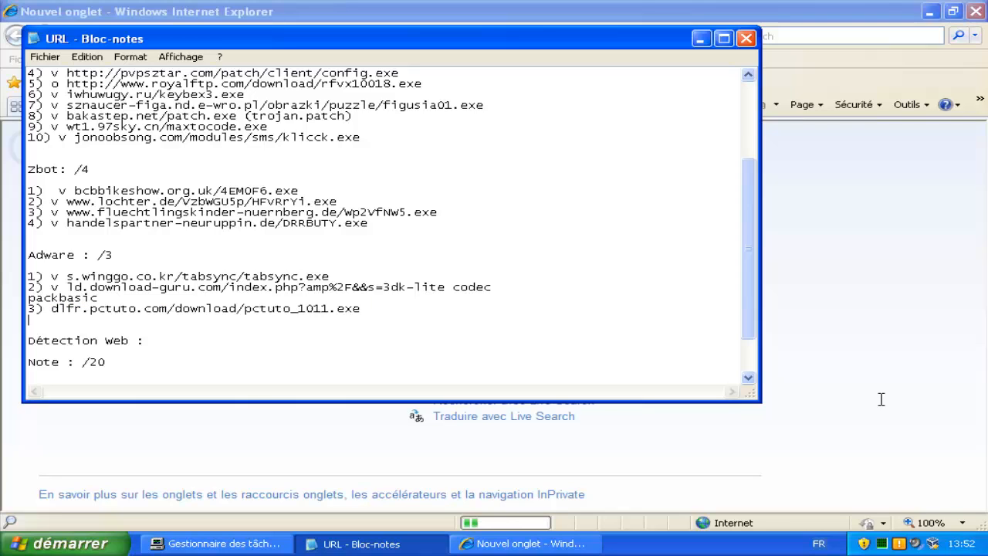
type("o")
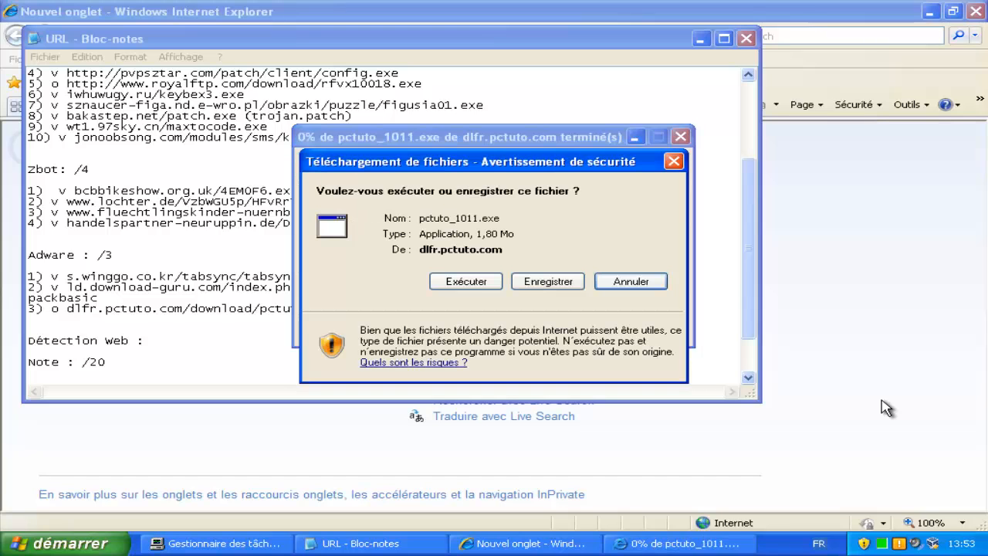
Run pctuto_1011.exe through both the download warning and the unverified publisher warning.
key("Return")
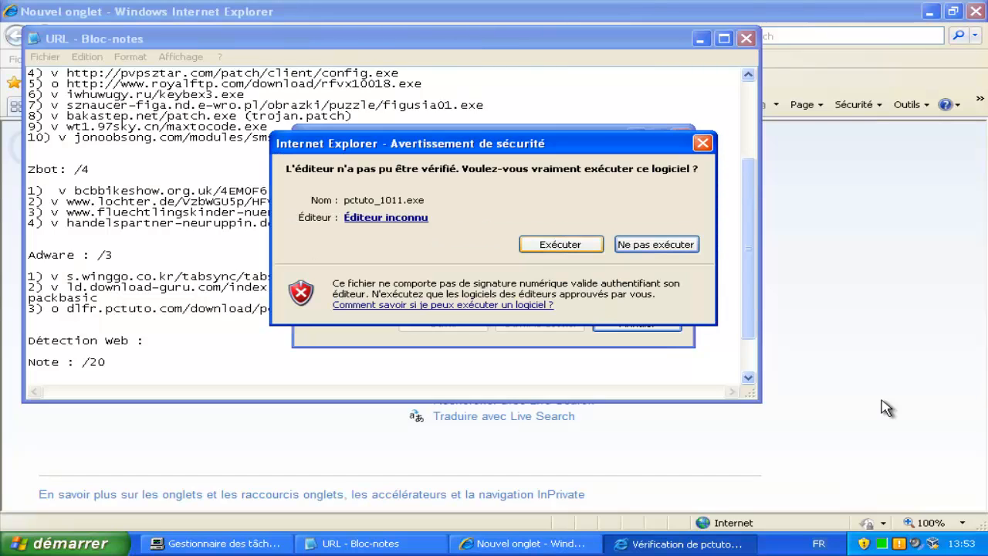
key("Return")
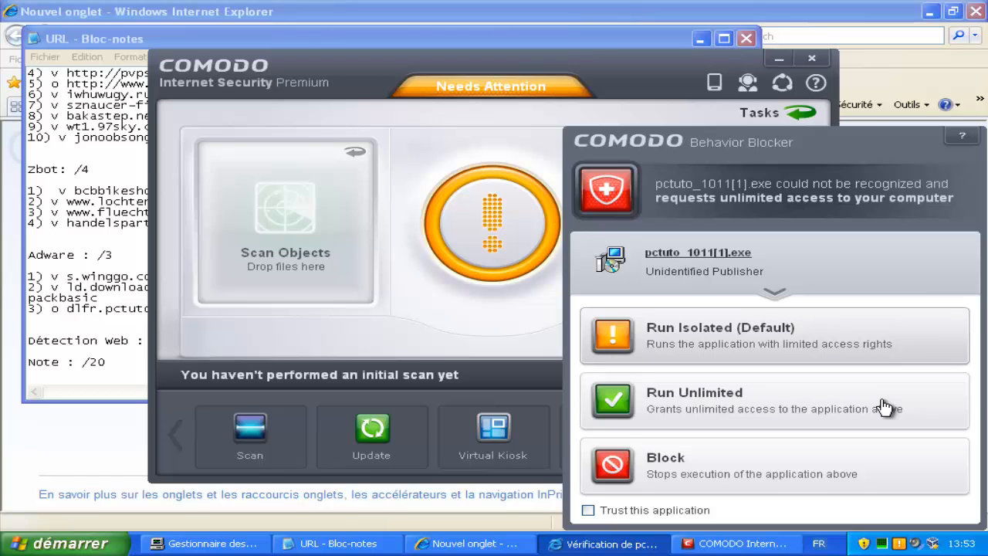
Allow the PCTuto installer unlimited access, accept its licence, install it, and dismiss the close-IE warning.
left_click(885, 408)
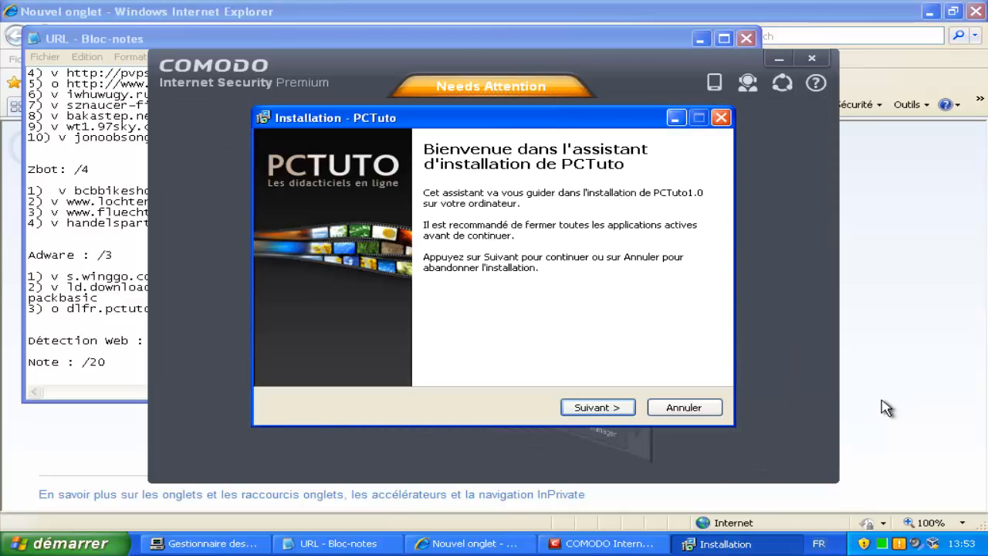
key("Return")
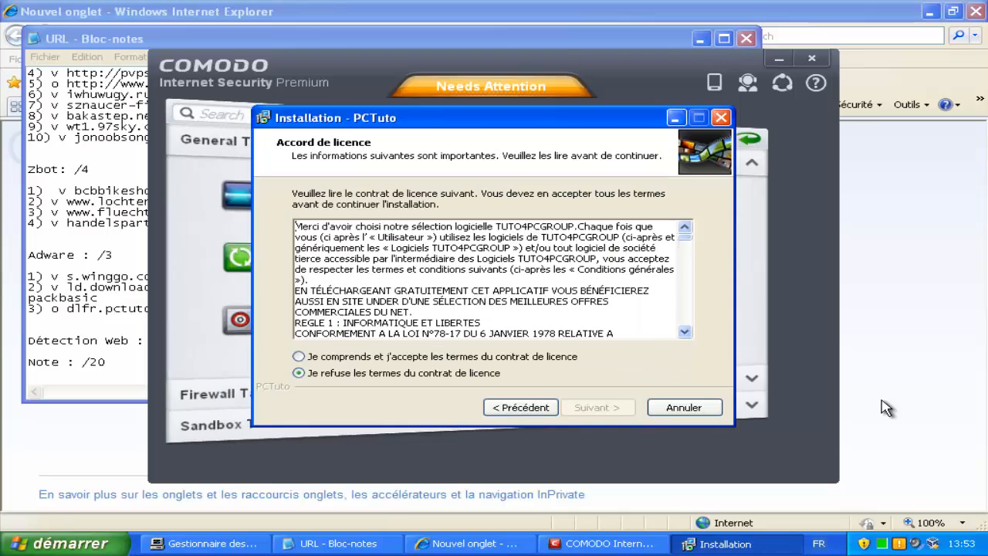
key("Up")
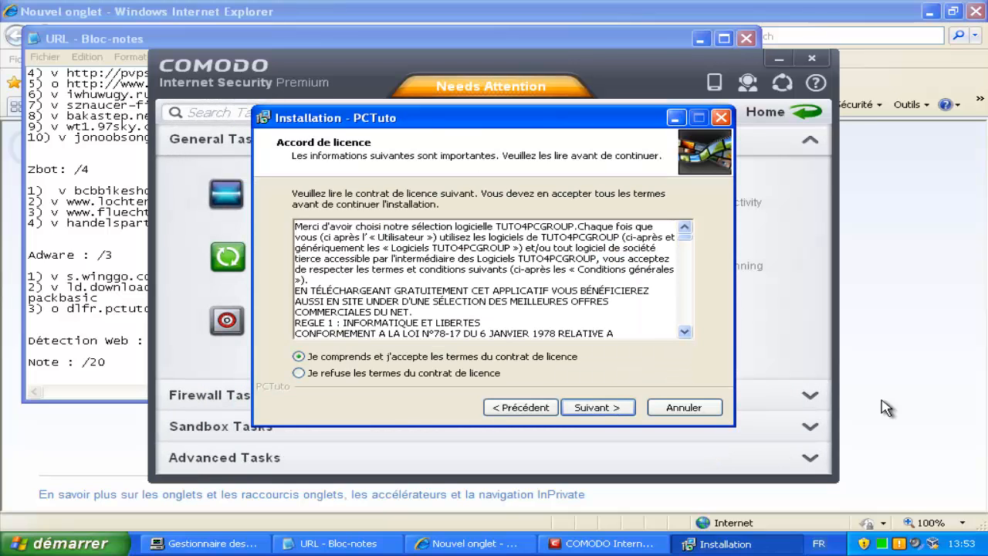
key("Return")
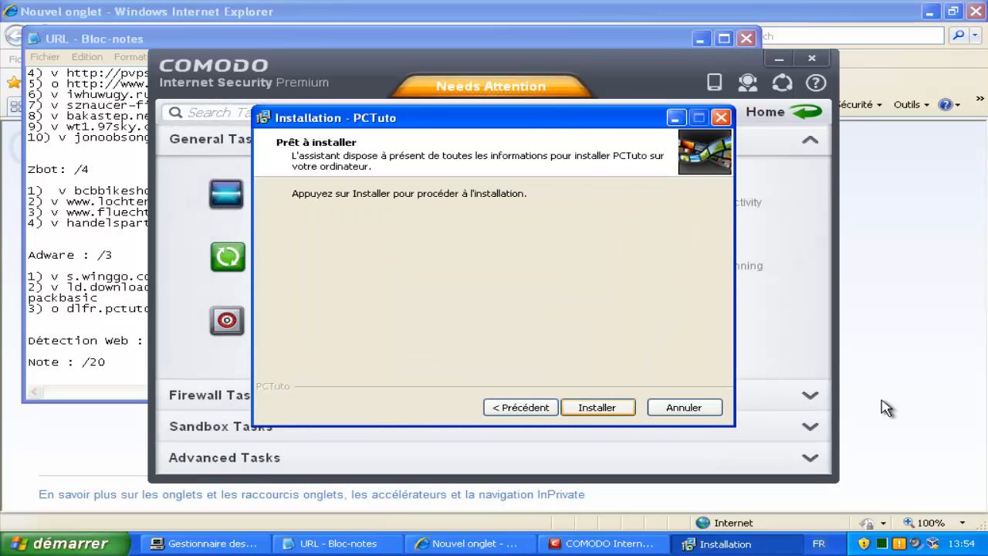
key("Return")
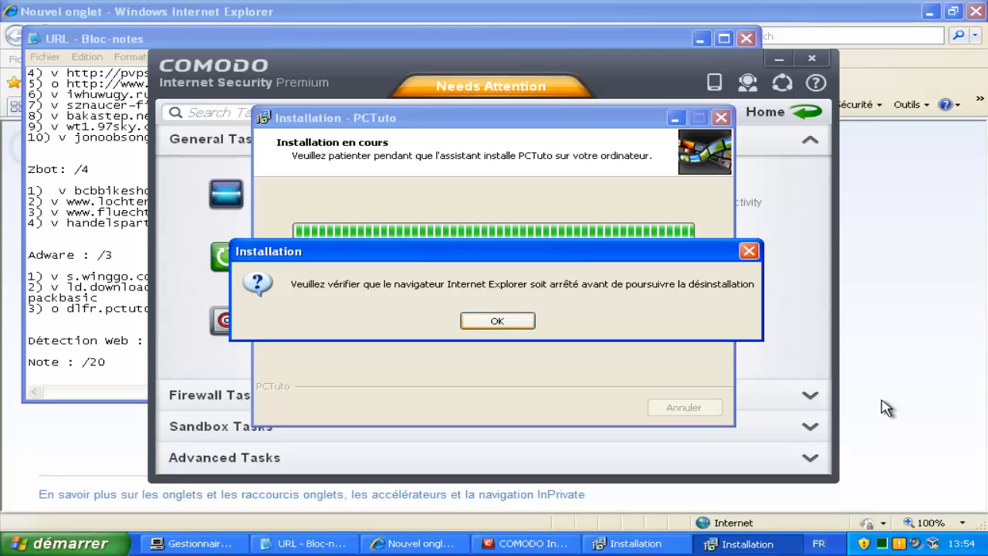
key("Return")
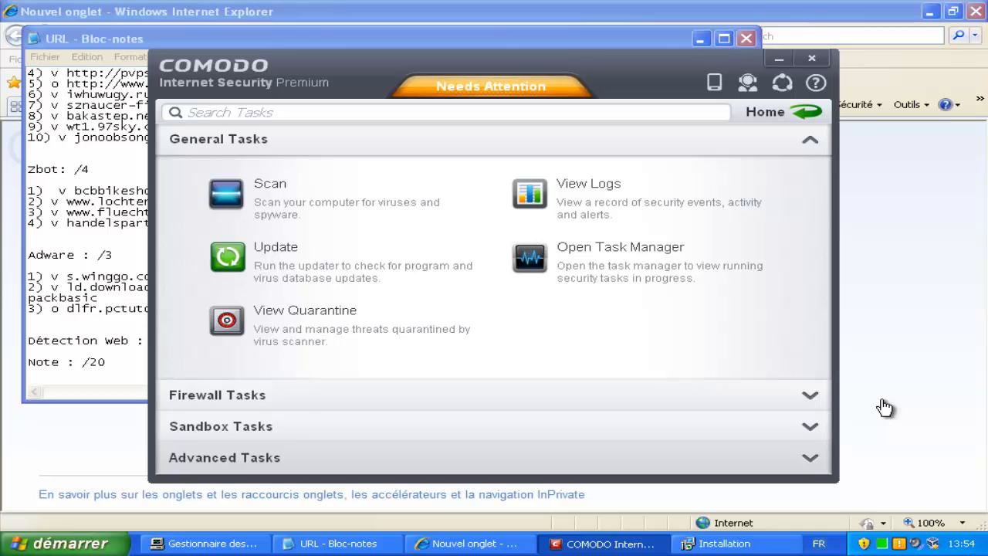
Open COMODO's Advanced Settings from Advanced Tasks and abort the installer's registry error.
left_click(494, 457)
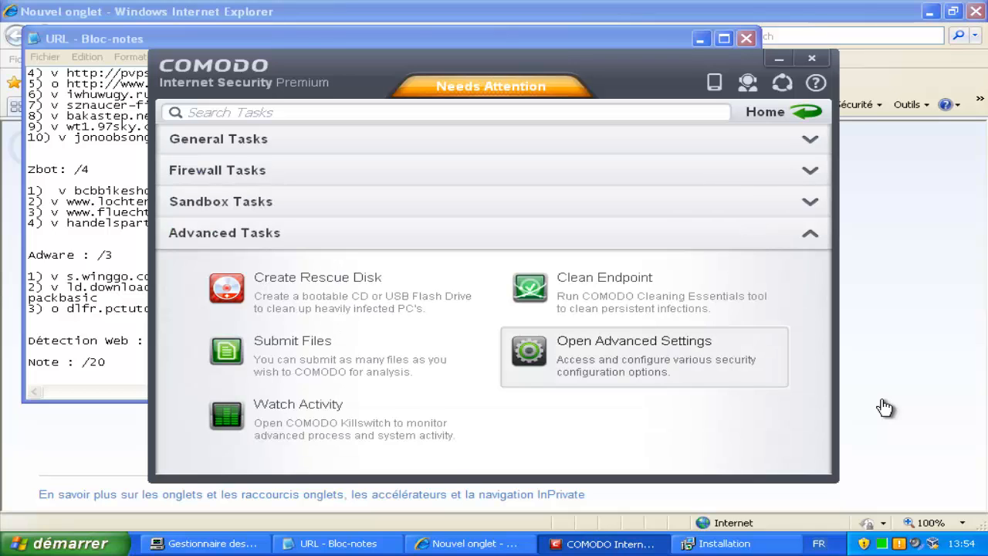
left_click(646, 356)
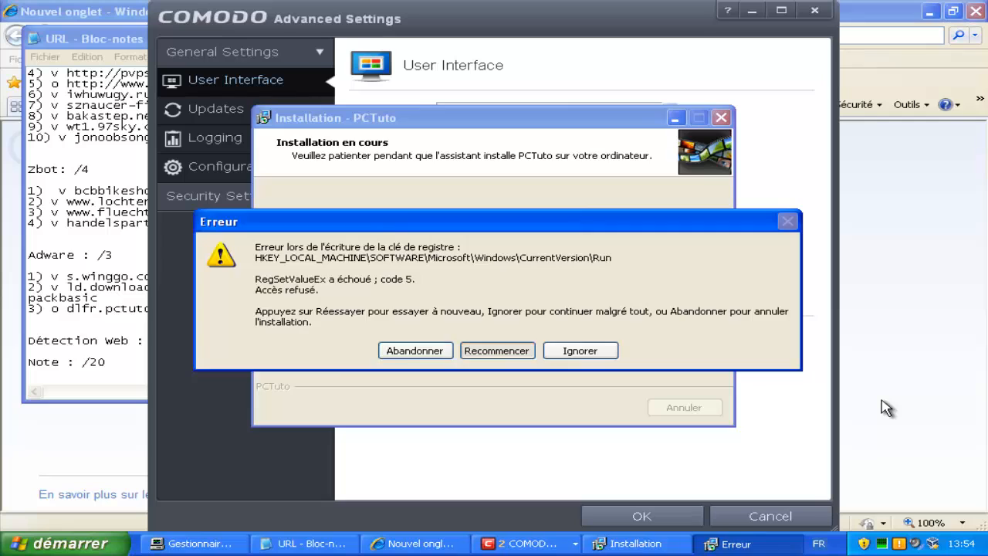
left_click(416, 351)
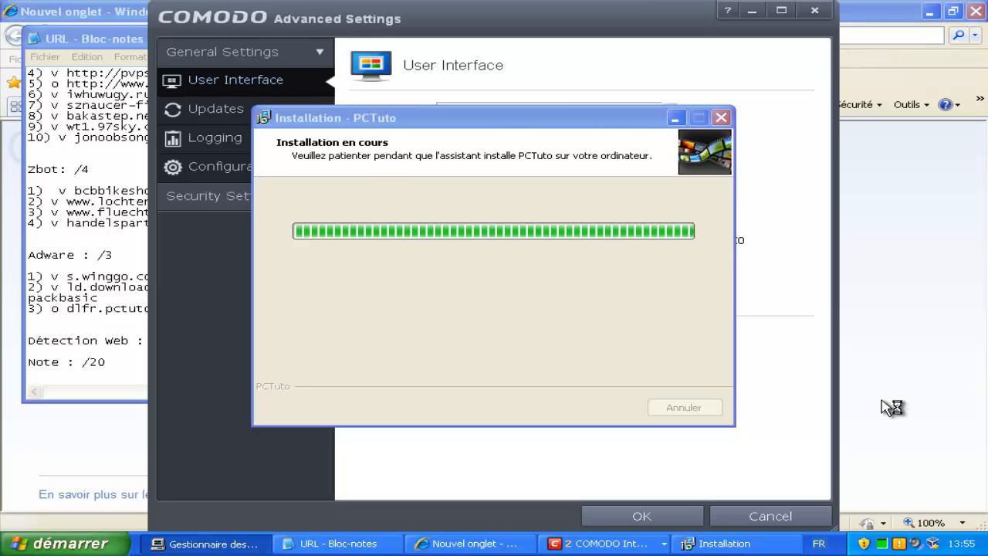
left_click(232, 309)
Expand Security Settings and File Rating, then show the Unrecognized Files list.
left_click(232, 196)
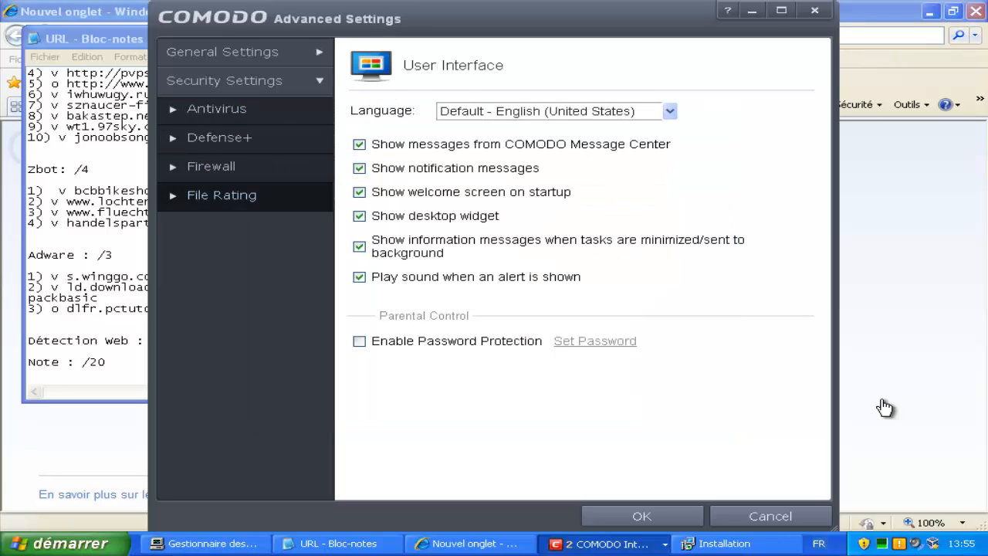
left_click(222, 195)
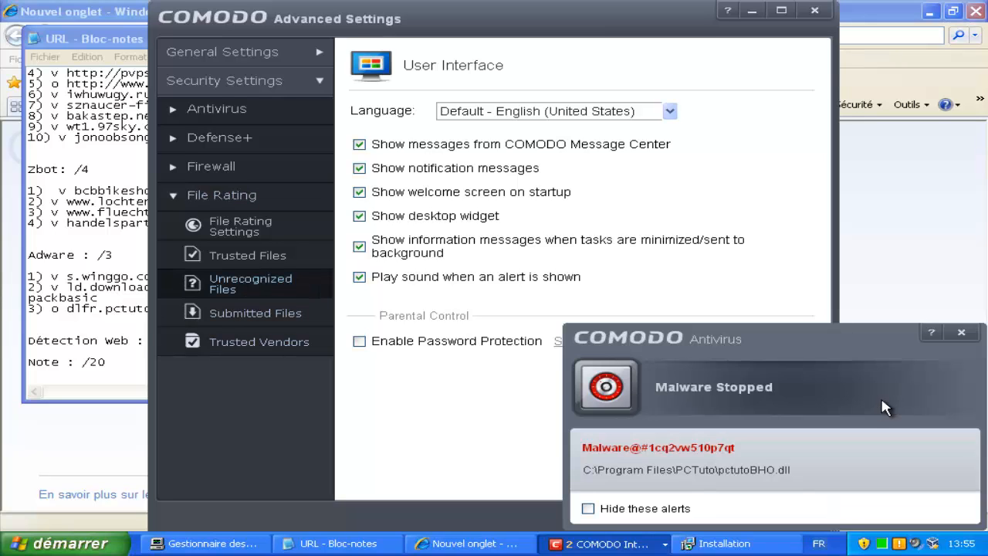
left_click(250, 283)
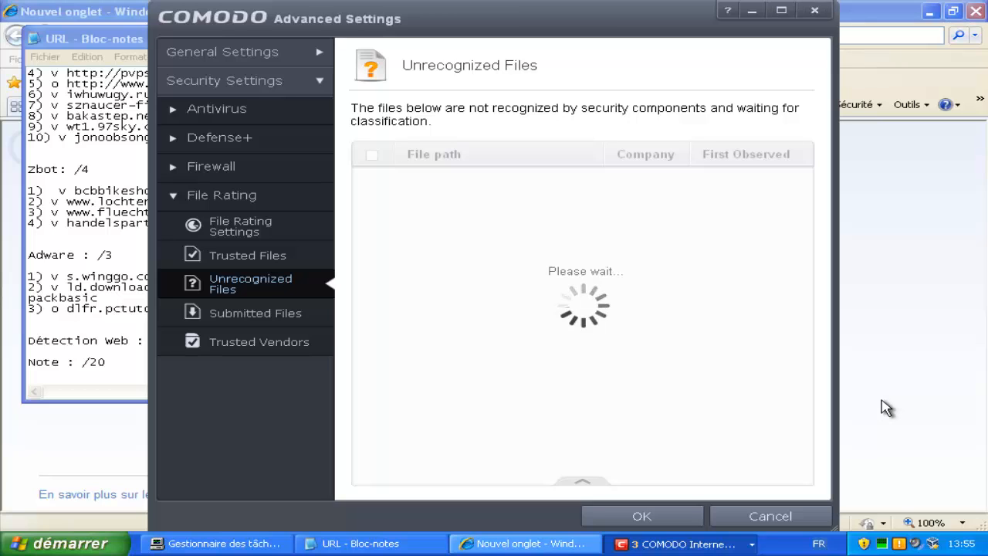
Re-mark PCTuto 'v', set Zbot to 4/4 and Trojans to 10/10, and select the first Exploit URL.
key("alt+Tab")
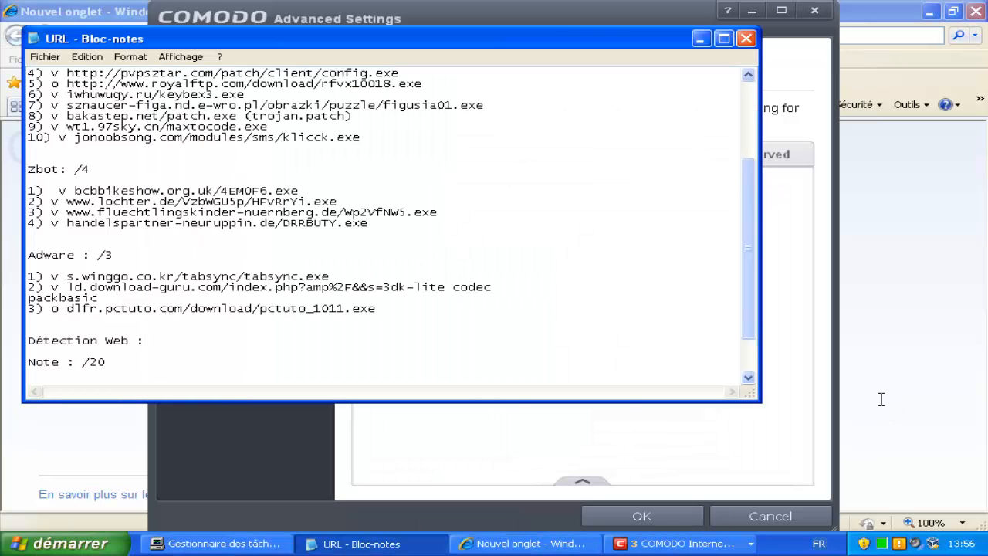
key("shift+Left")
key("shift+Left")
type("v")
type(" 3")
type("4")
scroll(881, 399, "up", 4)
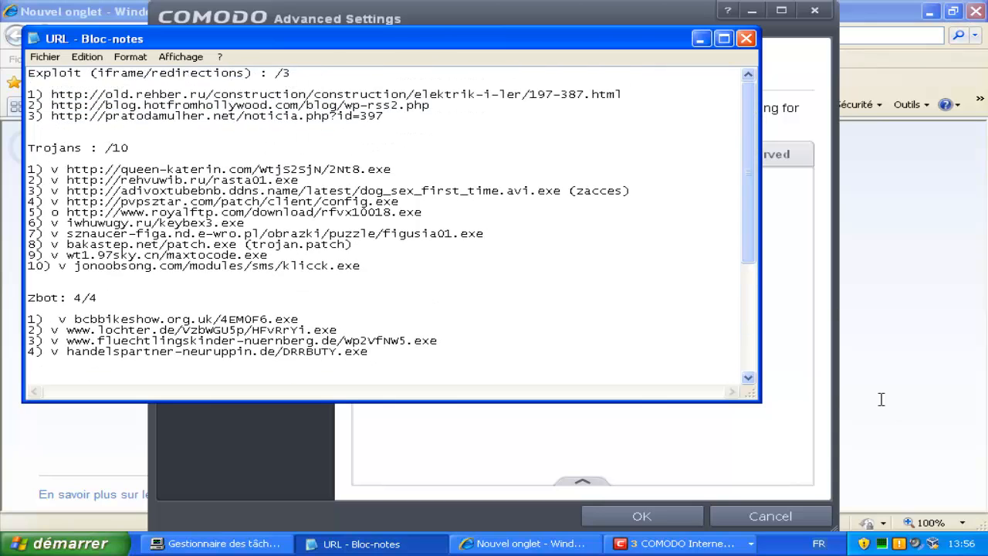
left_click(105, 148)
type("10")
left_click_drag(622, 94, 52, 94)
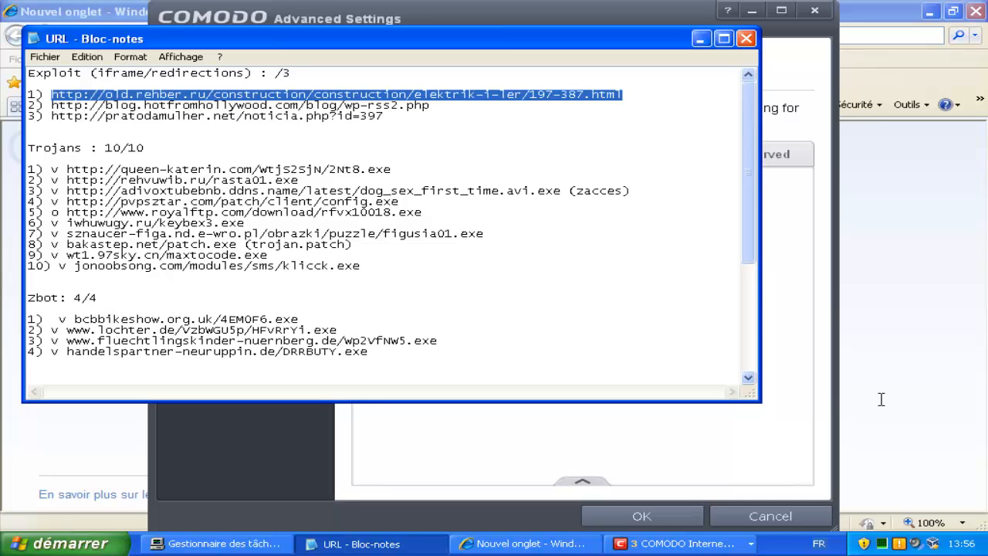
key("alt+Tab")
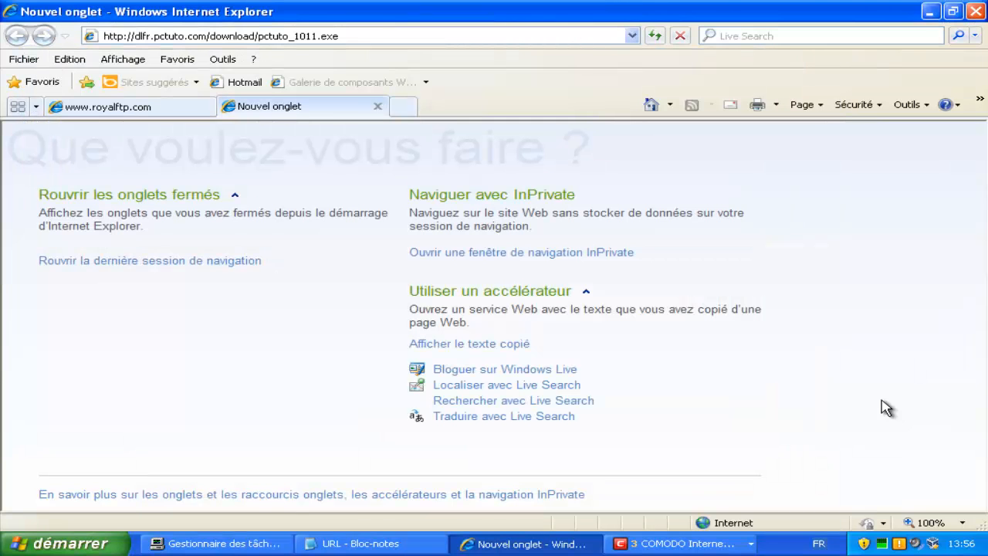
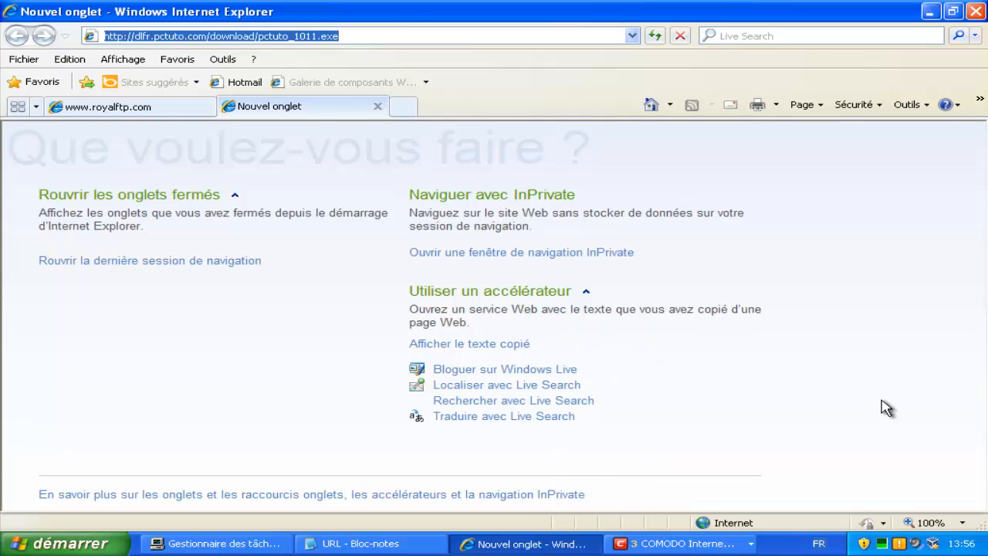
Load the old.rehber.ru iframe-exploit URL so COMODO blocks TrojWare.JS.IFrame.FC, then return to the loaded page.
type("http://old.rehber.ru/construction/construction/elektrik-i-ler/197-387.html")
key("Return")
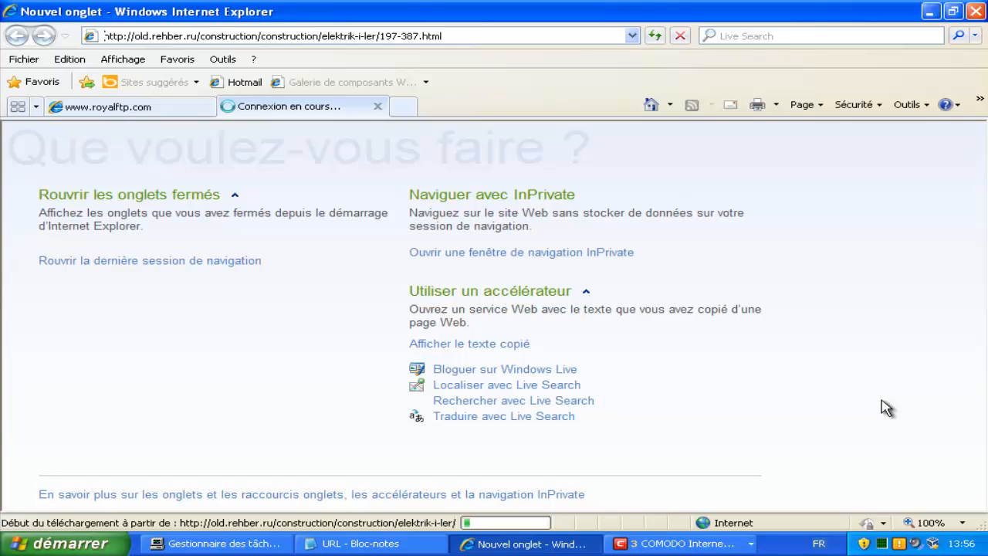
right_click(682, 543)
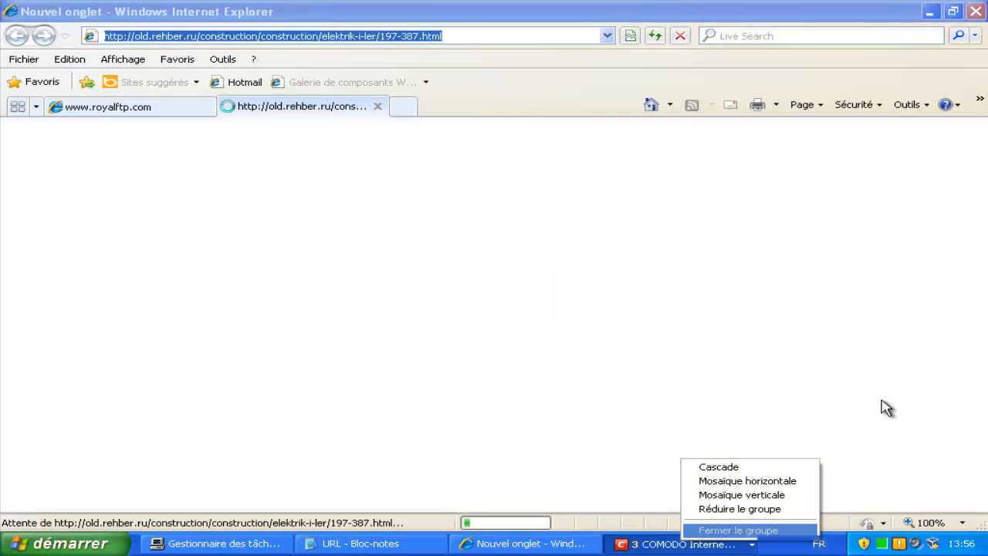
key("Return")
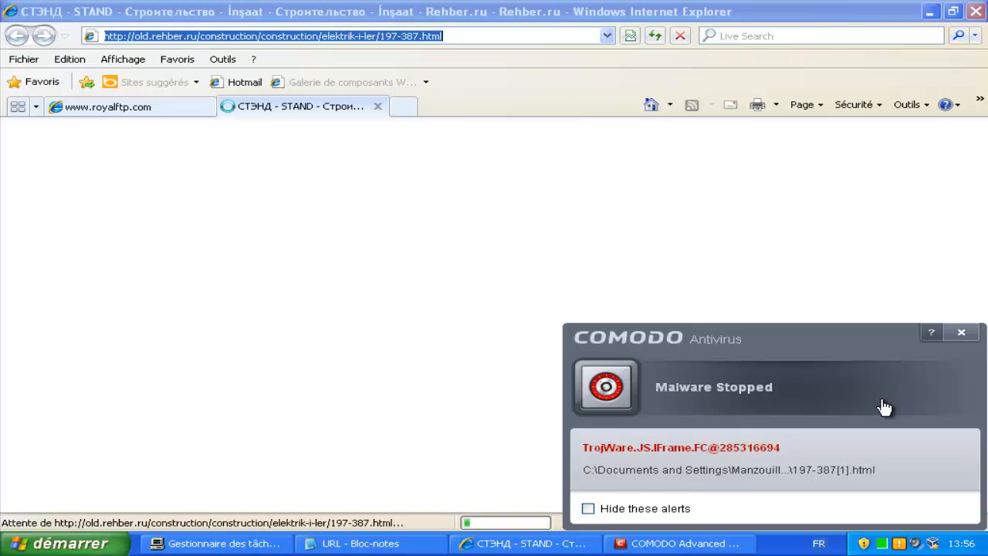
key("ctrl+shift+Escape")
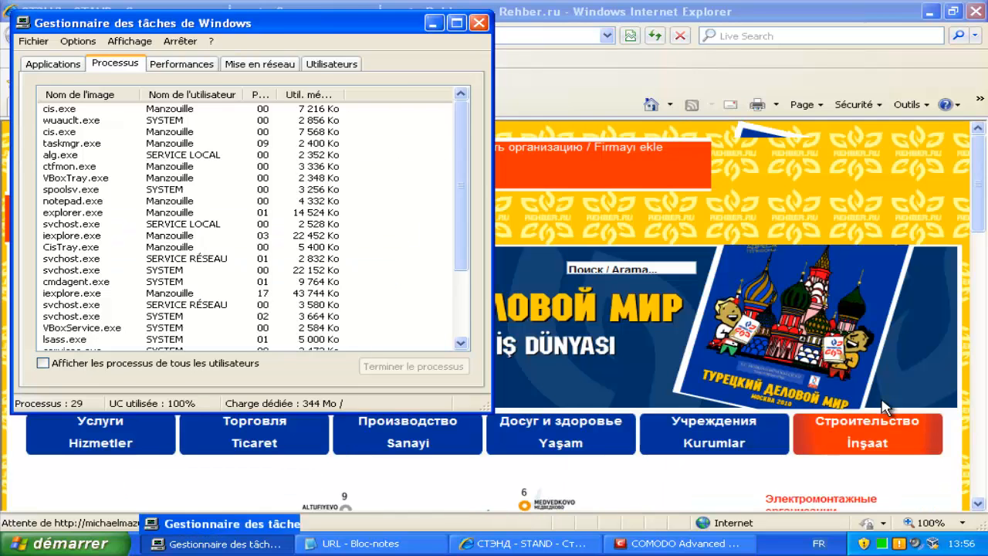
left_click(882, 402)
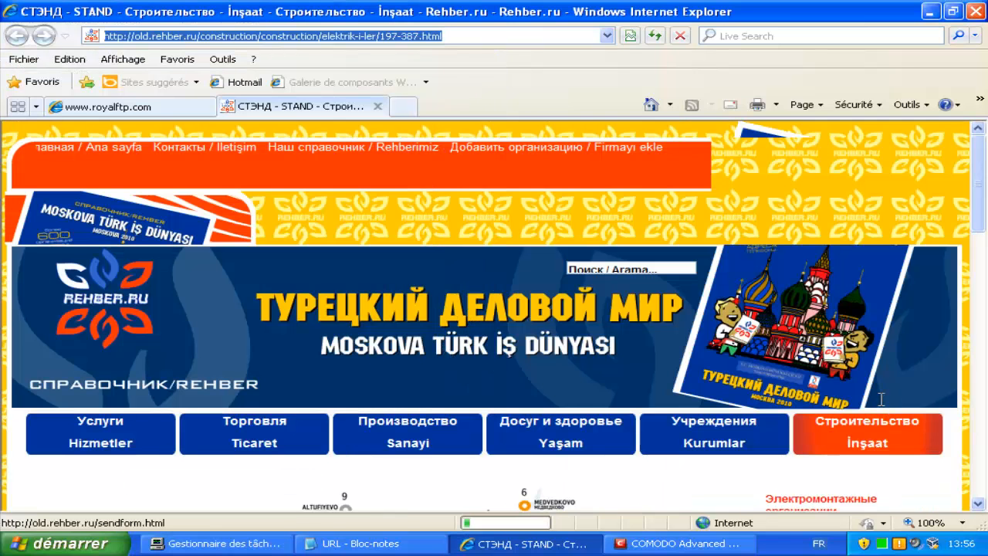
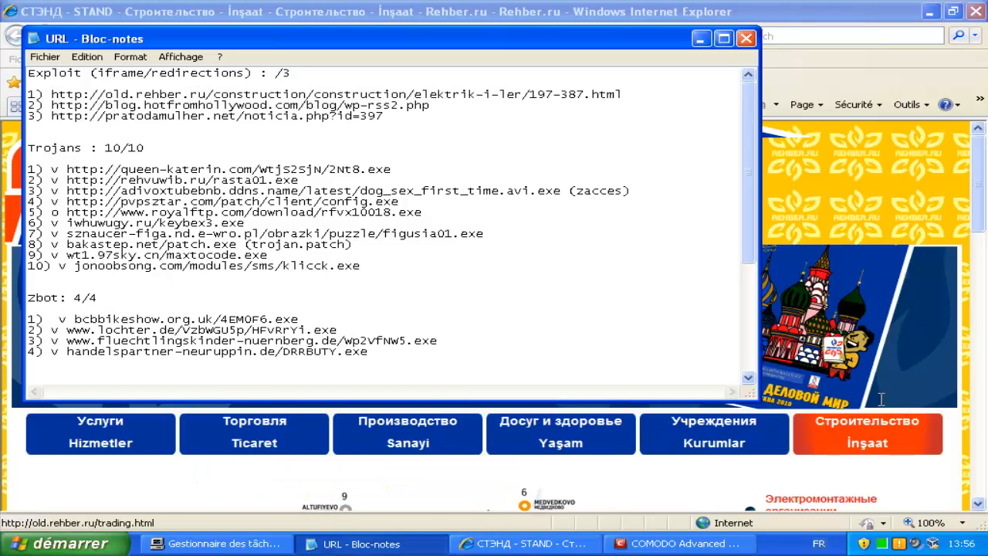
Mark the first Exploit URL with 'v', then select the second Exploit URL for Internet Explorer.
type("v")
left_click_drag(384, 116, 28, 116)
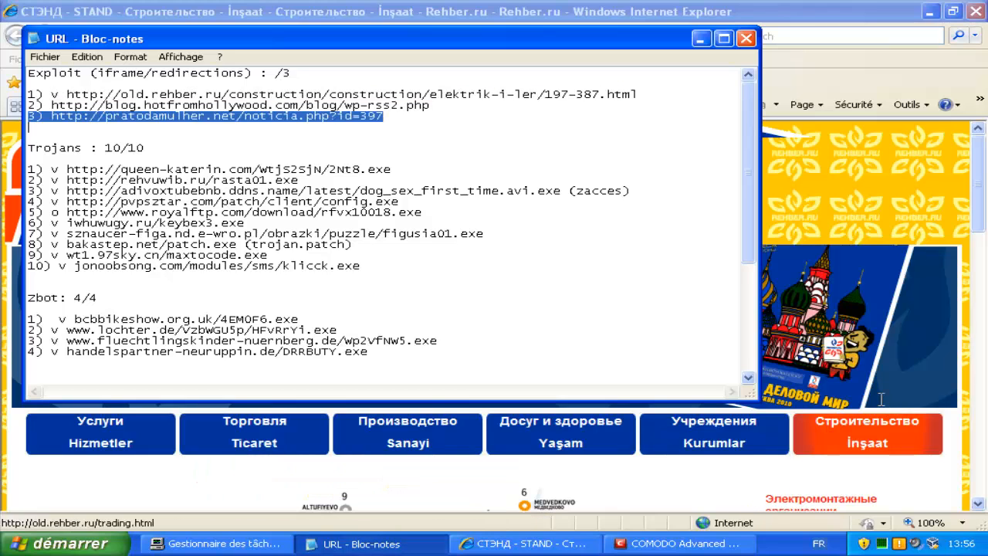
left_click_drag(430, 105, 52, 105)
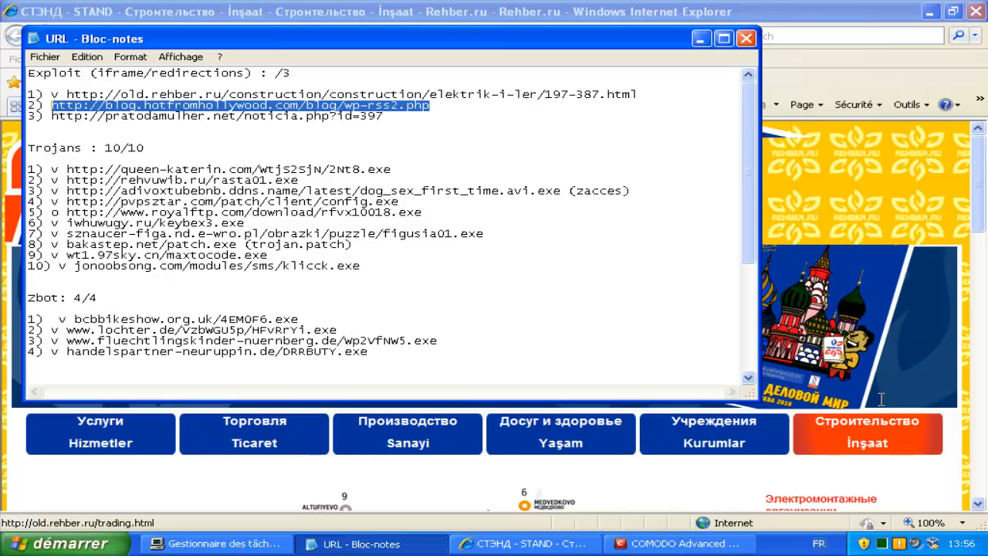
key("alt+Tab")
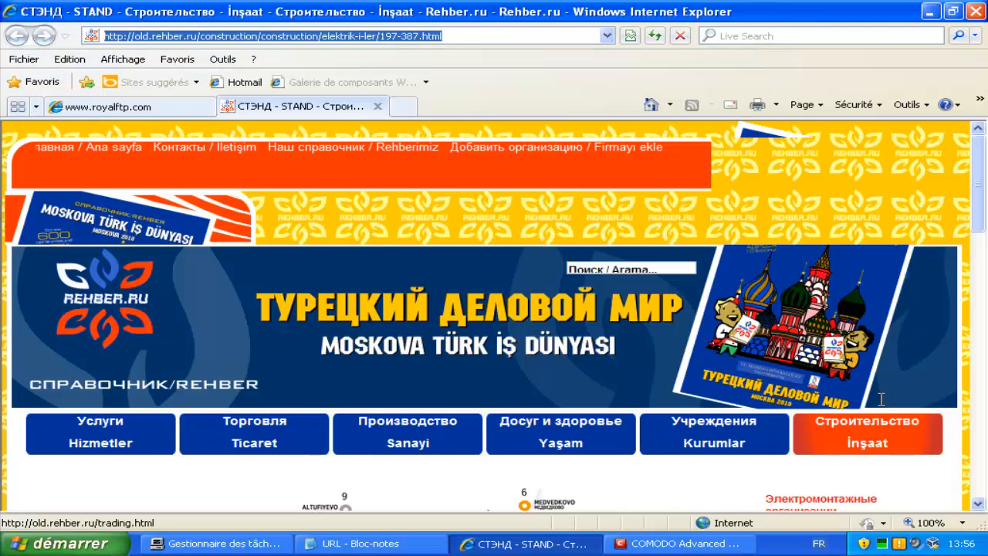
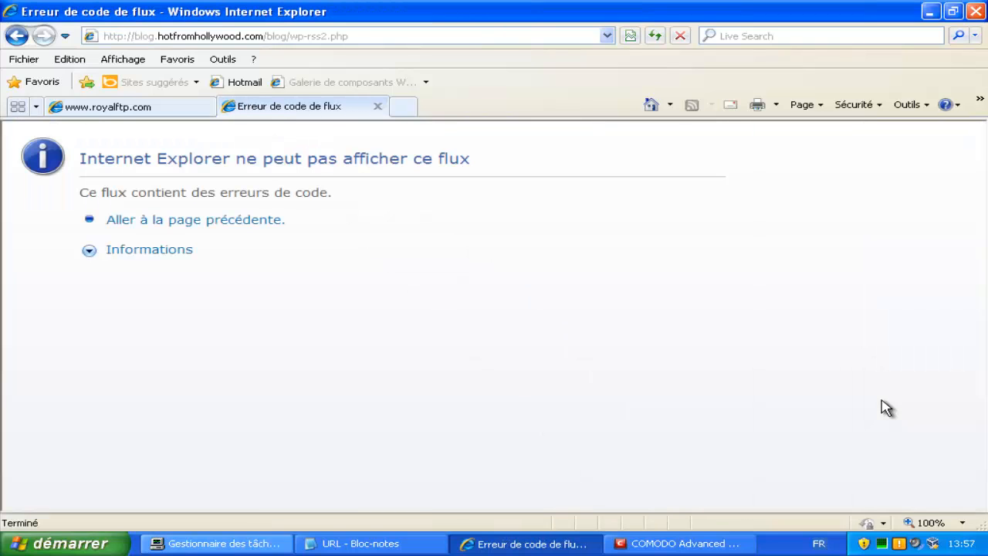
Delete the second exploit link in the notes and select the pratodamulher.net URL on line 3.
key("alt+Tab")
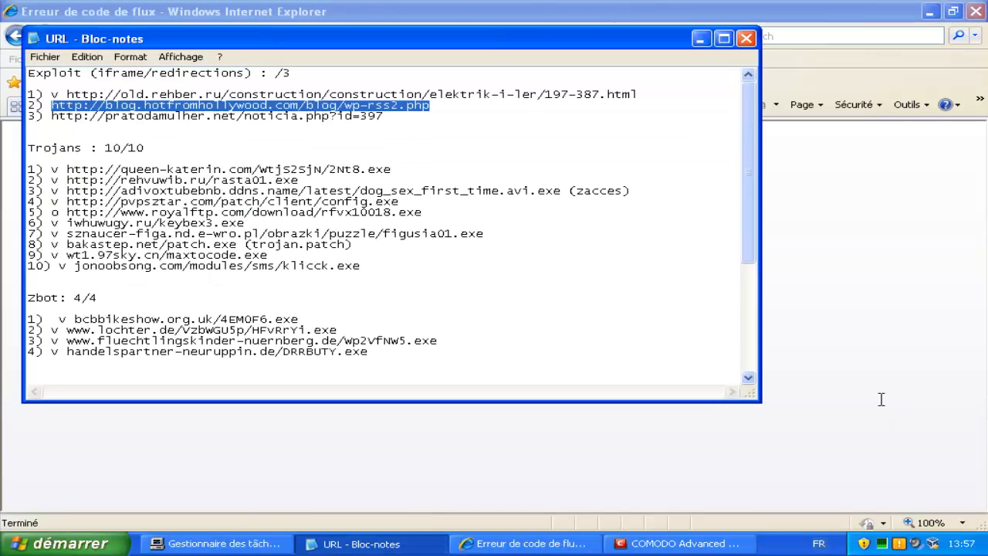
key("BackSpace")
key("BackSpace")
key("BackSpace")
key("BackSpace")
key("BackSpace")
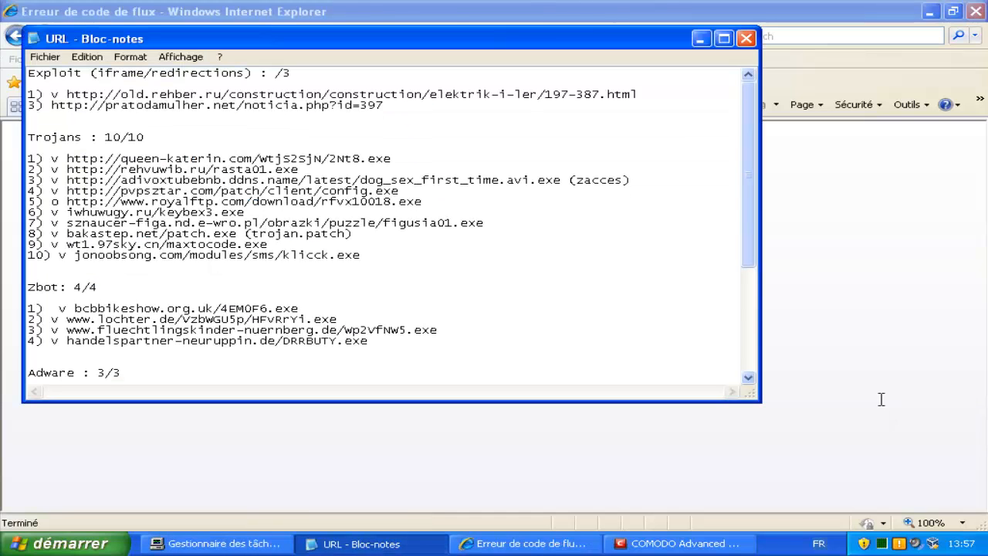
key("shift+Down")
key("shift+Left")
key("shift+Left")
key("shift+Left")
key("shift+Left")
key("shift+Left")
key("shift+Left")
key("shift+Left")
key("shift+Left")
key("shift+Left")
key("shift+Left")
key("shift+Left")
key("shift+Left")
key("shift+Left")
key("shift+Left")
key("shift+Left")
key("shift+Left")
key("shift+Left")
key("shift+Left")
key("shift+Left")
key("shift+Left")
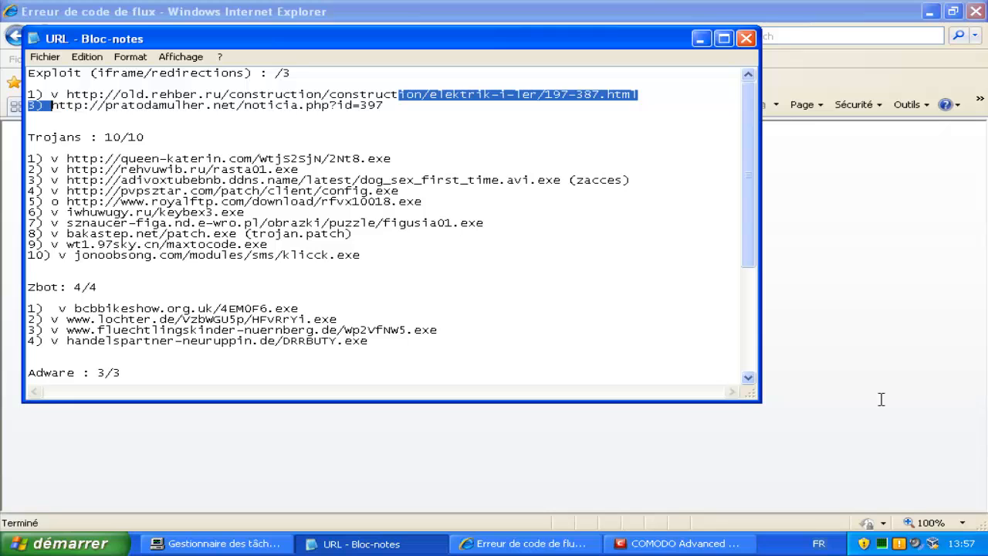
key("End")
key("shift+Left")
key("shift+Left")
key("shift+Left")
key("shift+Left")
key("shift+Left")
key("shift+Left")
key("shift+Left")
key("shift+Left")
key("shift+Left")
key("shift+Left")
key("shift+Left")
key("shift+Left")
key("shift+Left")
key("shift+Left")
key("shift+Left")
key("shift+Left")
key("shift+Left")
key("shift+Left")
key("shift+Left")
key("shift+Left")
key("shift+Up")
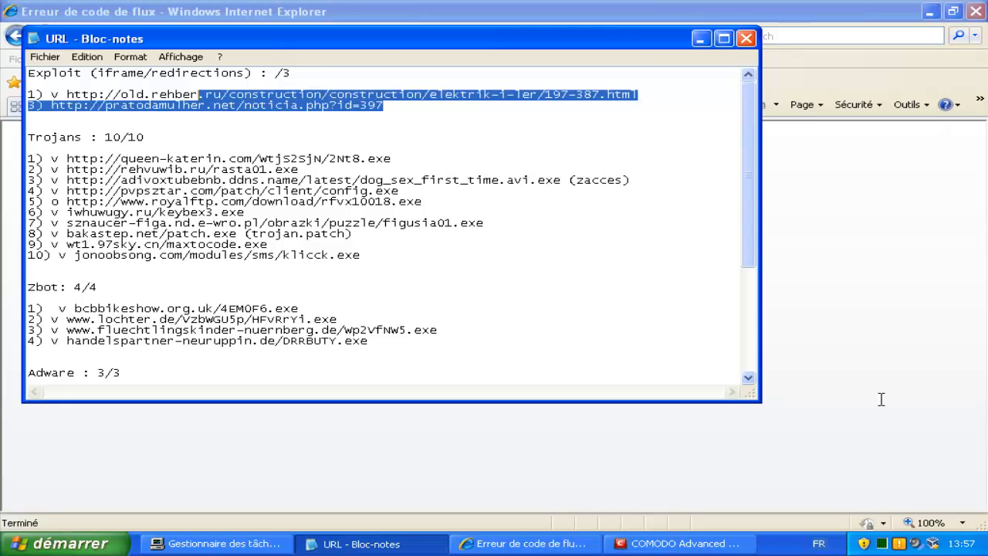
key("shift+Down")
key("shift+Left")
key("shift+Left")
key("shift+Left")
key("shift+Left")
key("shift+Left")
key("shift+Left")
key("shift+Left")
key("shift+Left")
key("shift+Left")
key("shift+Left")
key("shift+Left")
key("shift+Up")
key("shift+Left")
key("shift+Left")
key("shift+Left")
key("shift+Left")
key("shift+Left")
key("shift+Down")
key("shift+Left")
key("shift+Left")
key("shift+Left")
key("ctrl+c")
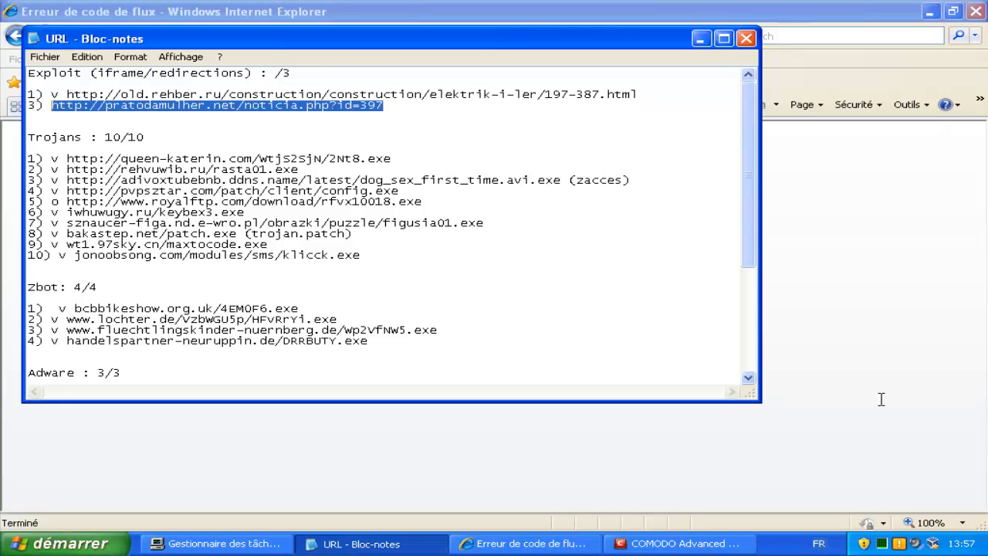
Load the pratodamulher.net exploit URL in Internet Explorer's address bar.
key("alt+Tab")
key("F6")
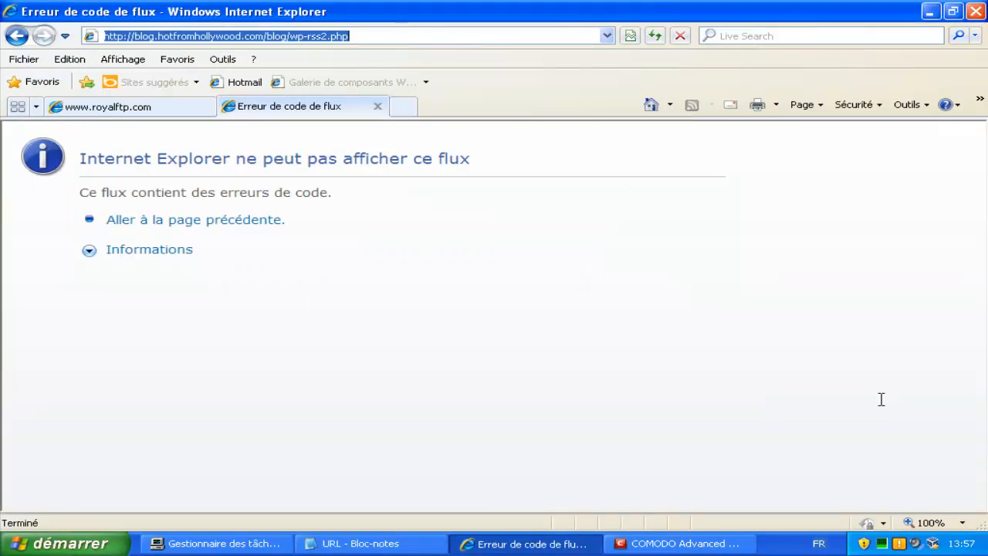
key("ctrl+v")
key("Return")
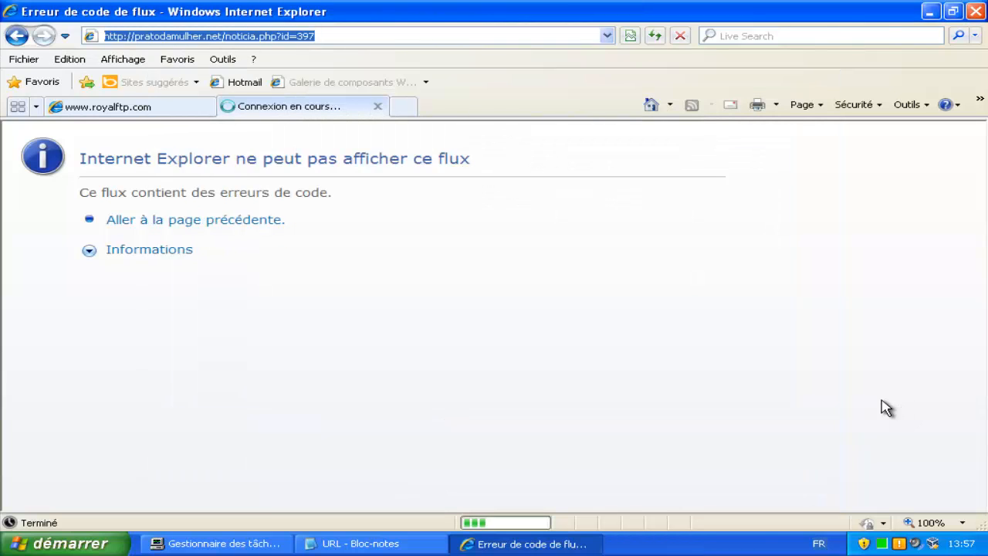
Prefix the pratodamulher.net line with 'o' and change its exploit score to 1/1.
key("alt+Tab")
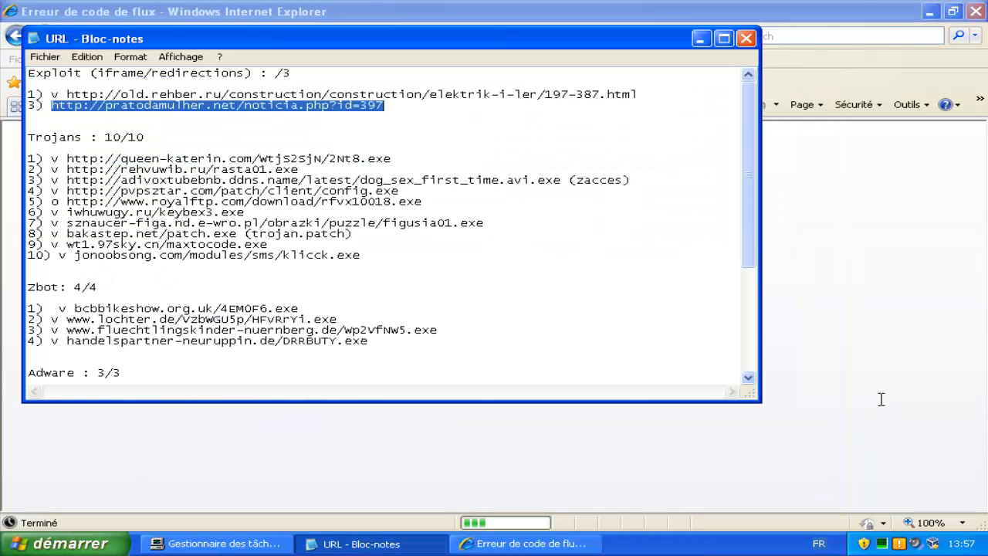
key("Left")
type("o")
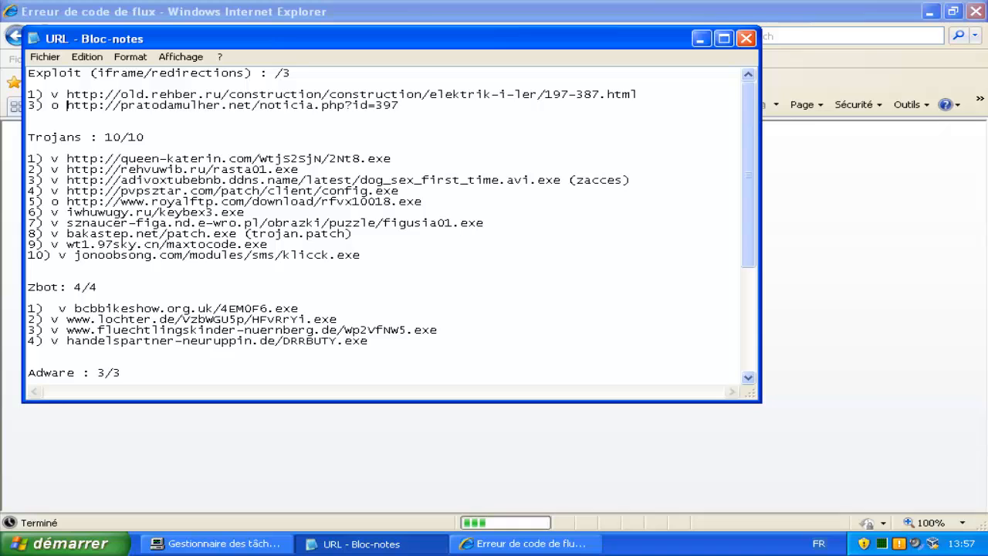
key("shift+Left")
key("shift+Left")
type("10/1")
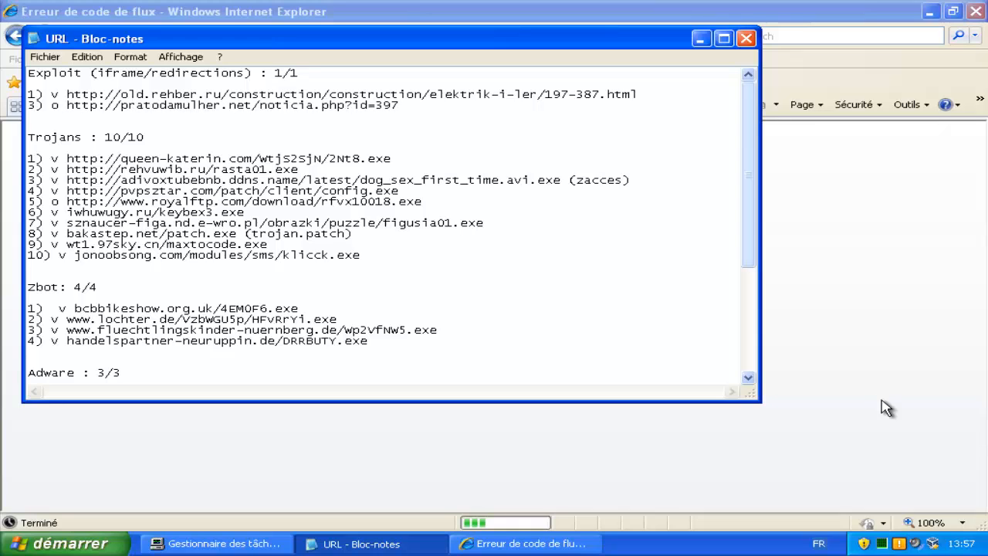
scroll(887, 408, "down", 2)
scroll(886, 408, "down", 4)
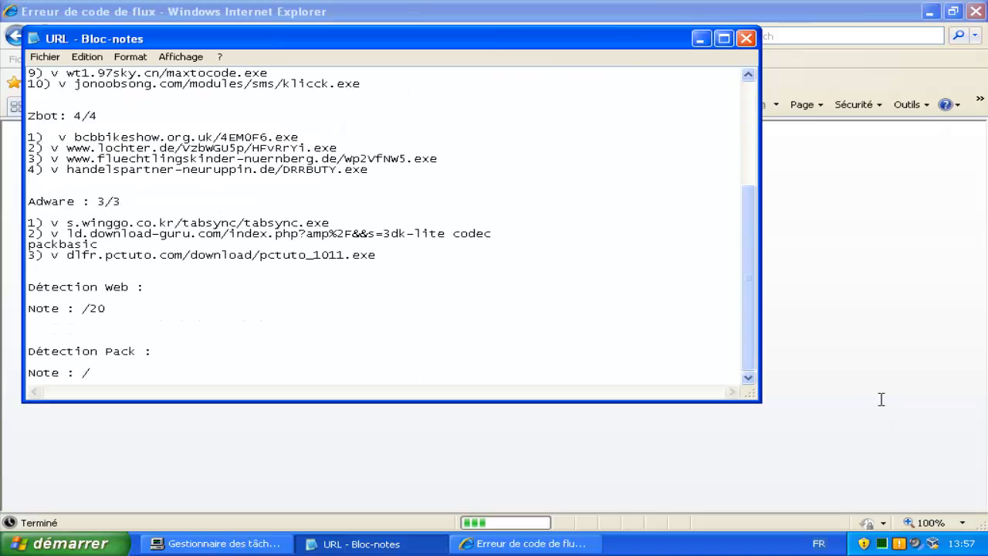
Enter 20 to make the web detection score 20/20, then close all Internet Explorer tabs.
left_click(82, 308)
type("20")
key("ctrl+shift+Escape")
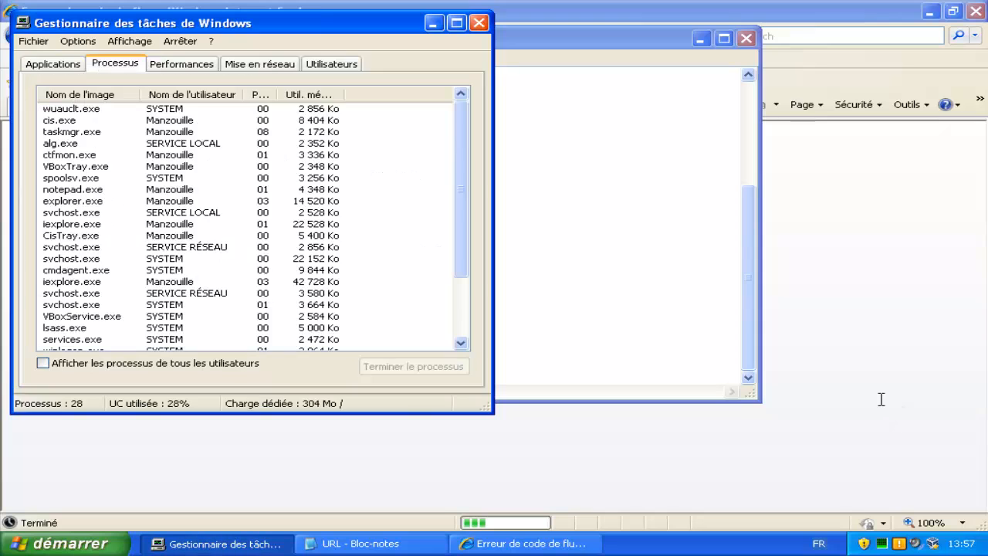
left_click(977, 11)
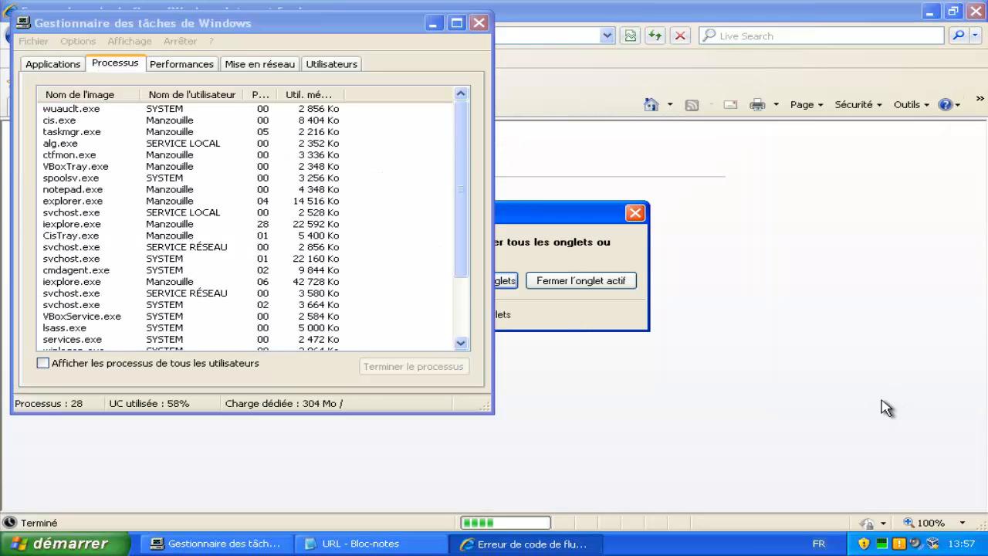
left_click_drag(579, 213, 746, 195)
left_click(630, 263)
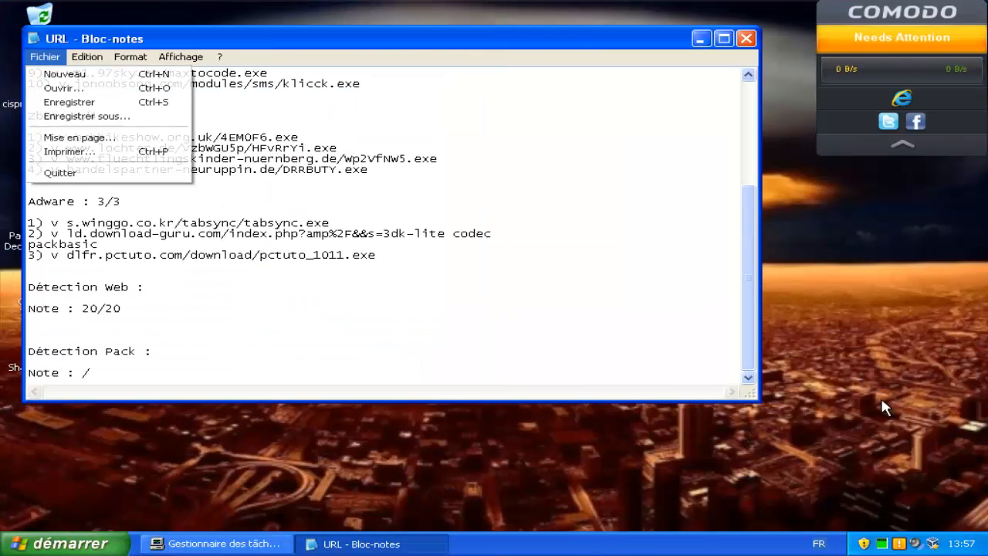
Save and minimize the URL notes, and move the Pack Malware archive to the desktop centre.
key("Down")
key("Down")
key("Down")
key("Return")
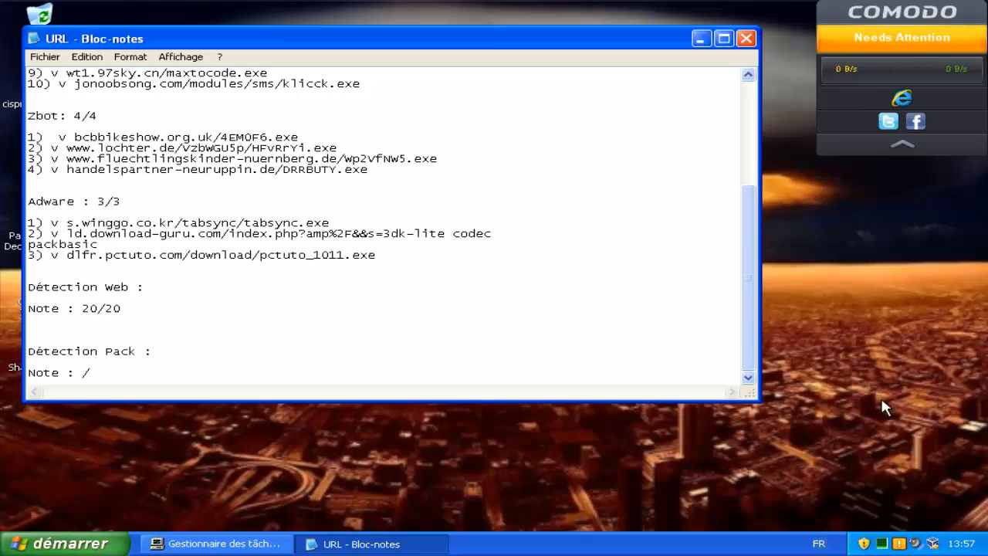
left_click(701, 39)
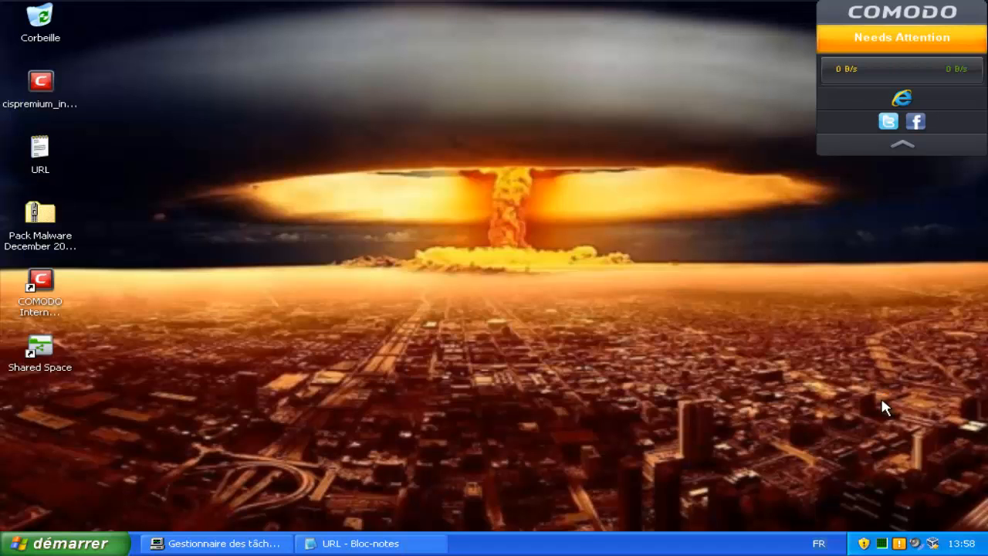
left_click_drag(40, 216, 533, 214)
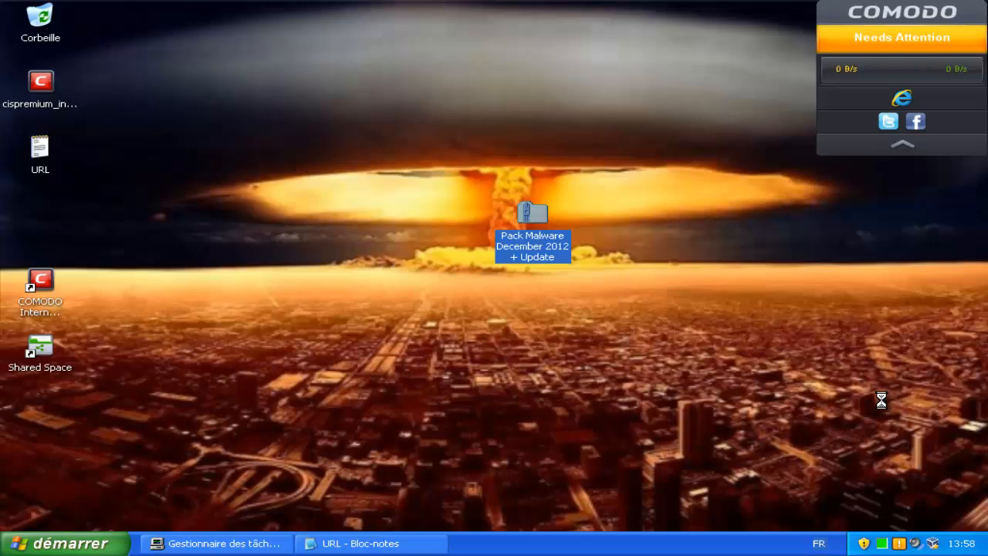
Extract the Pack Malware zip with its archive password, without showing the extracted files afterwards.
key("Down")
key("Down")
key("Down")
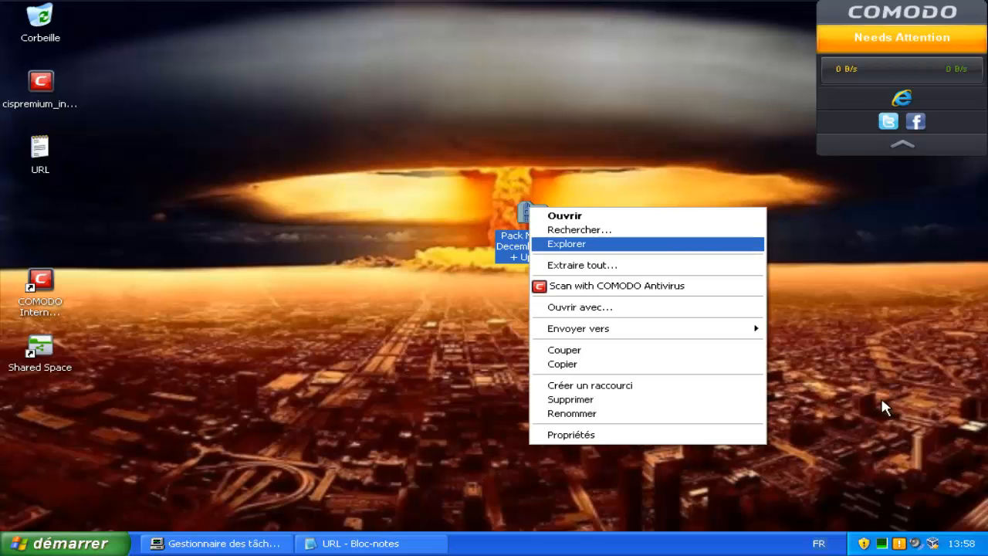
key("Return")
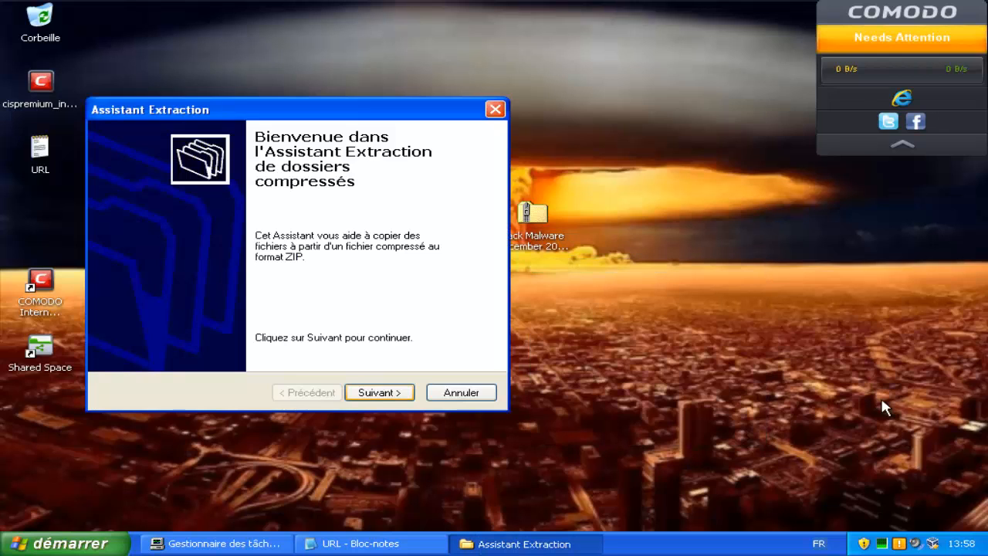
key("Return")
left_click(424, 283)
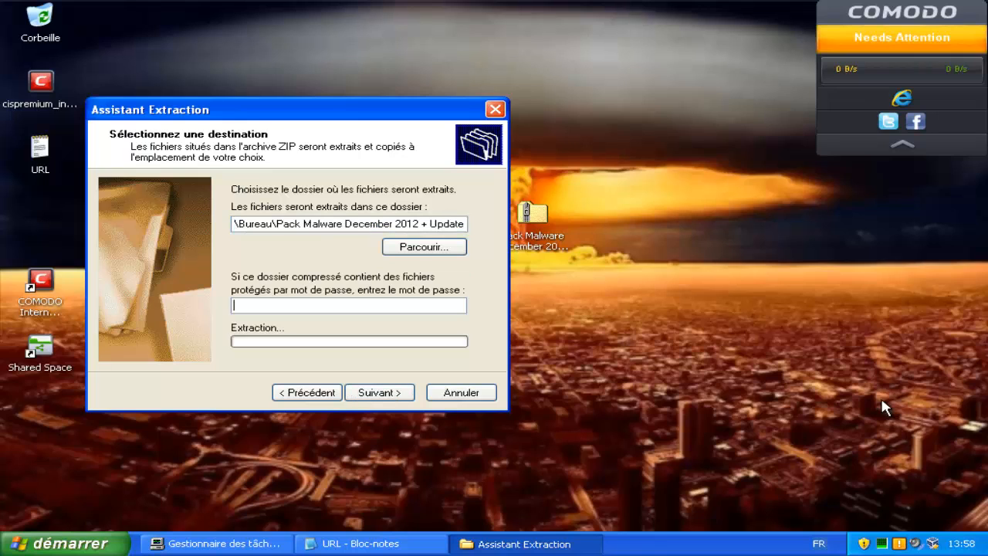
type("virus")
key("Return")
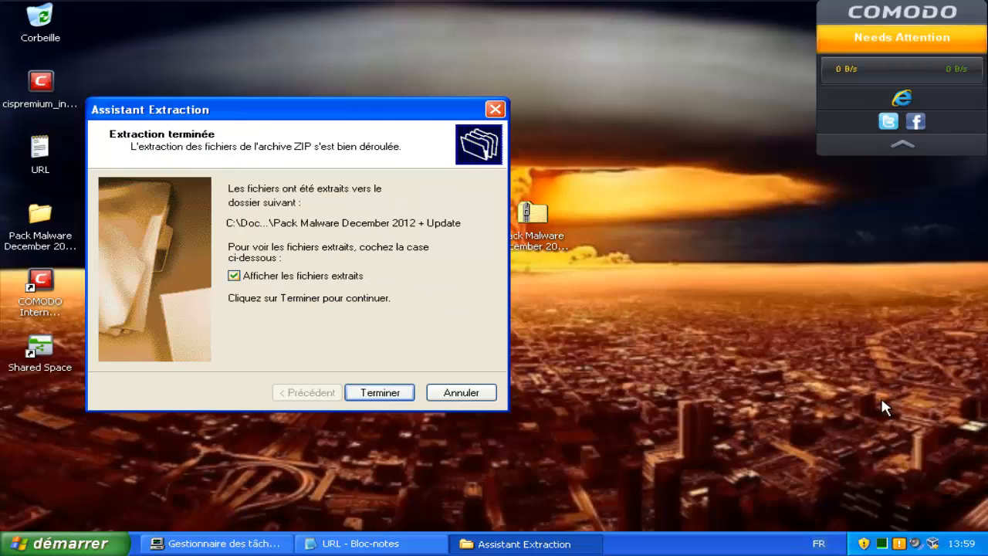
left_click(234, 276)
key("Return")
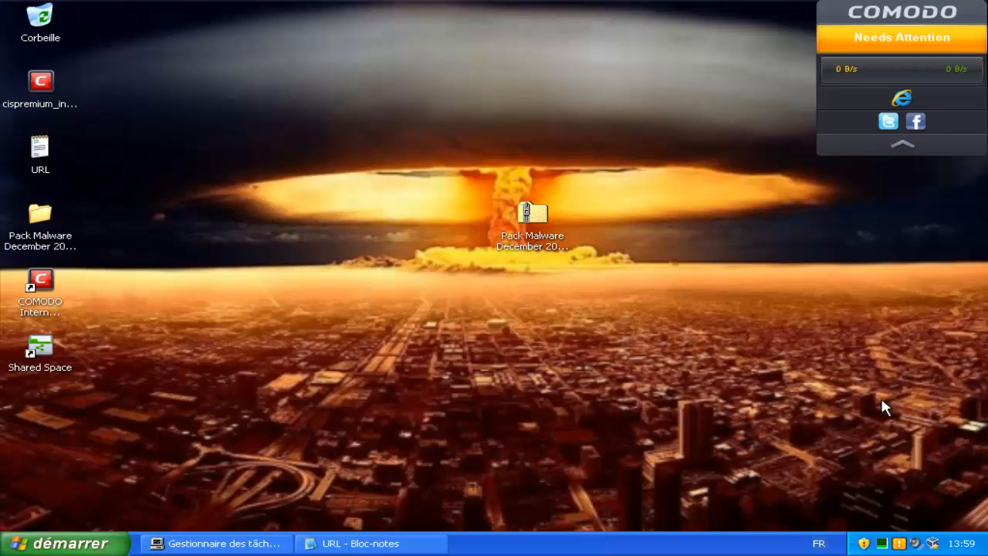
Run a COMODO Antivirus scan on the extracted Pack Malware December 2012 + Update folder.
double_click(40, 215)
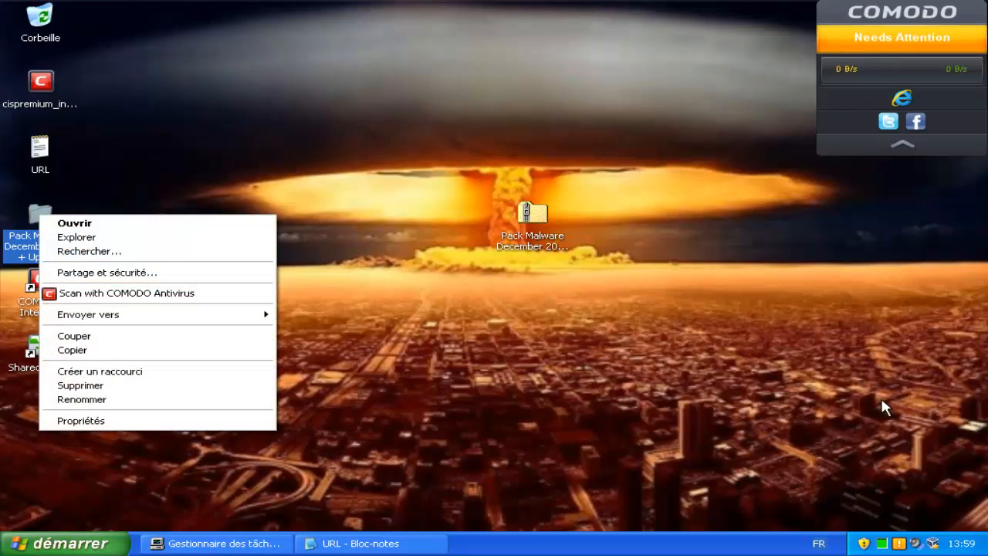
left_click(126, 294)
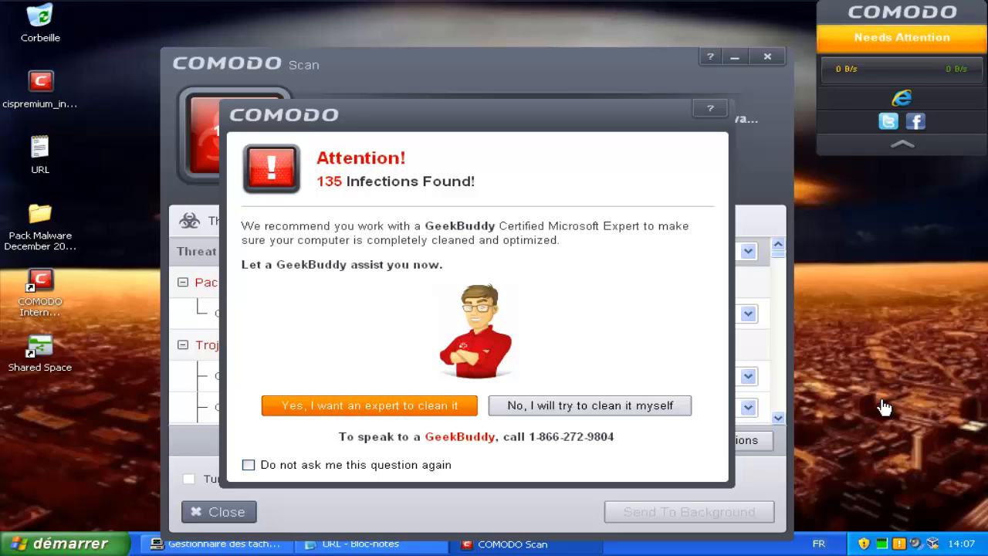
Decline the paid expert cleanup offer and clean all 135 detected threats.
key("Escape")
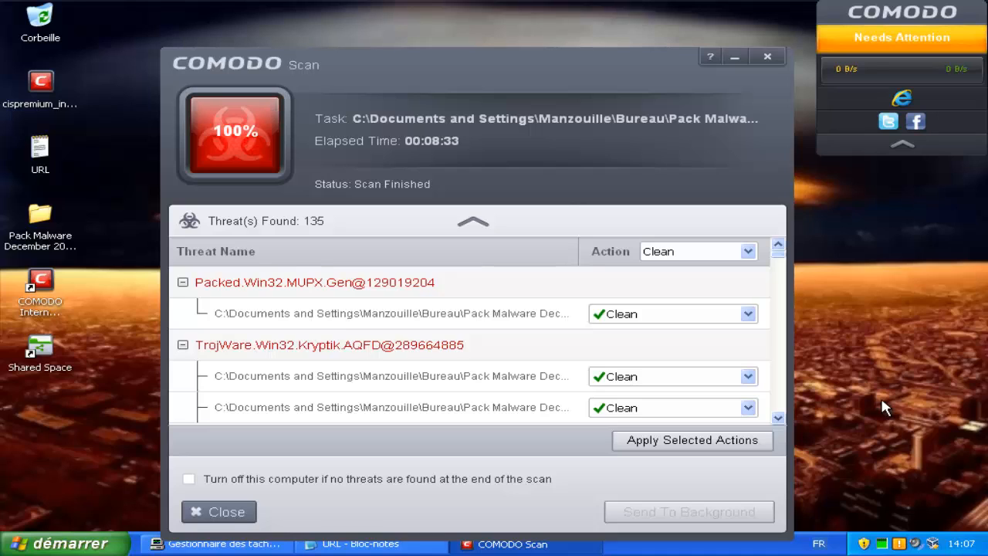
key("Return")
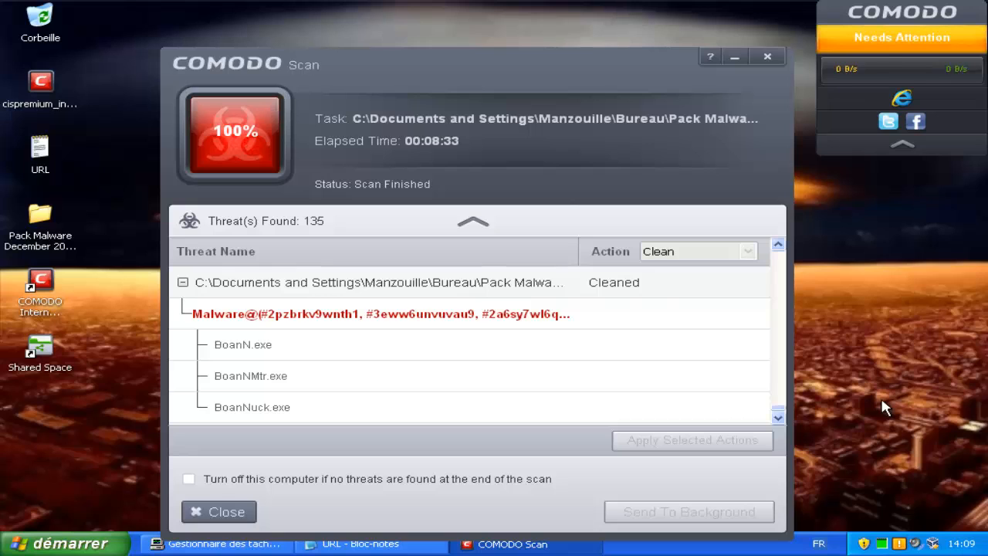
Close the scan report and open Pack Malware December 2012 + Update, then its Pack Malware December 2012 subfolder.
key("alt+F4")
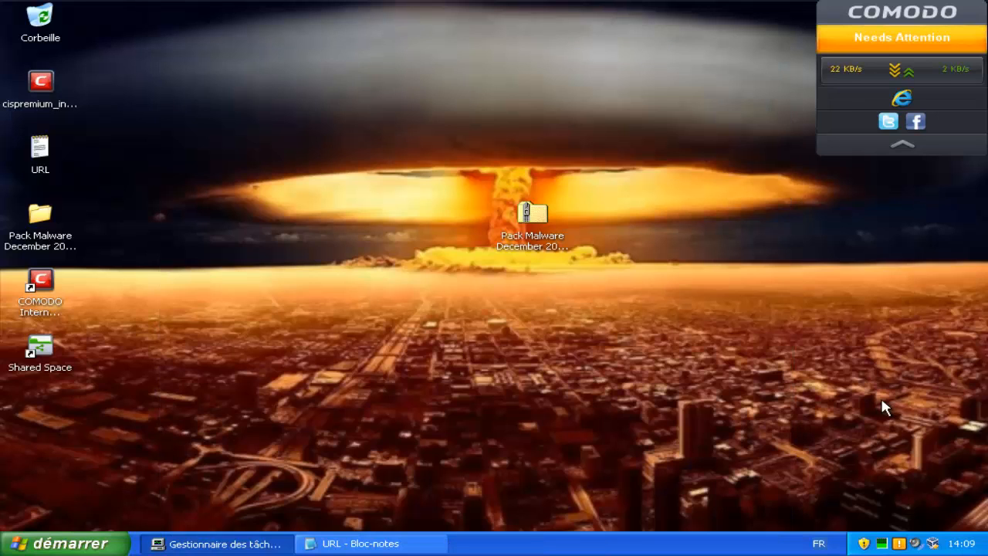
key("p")
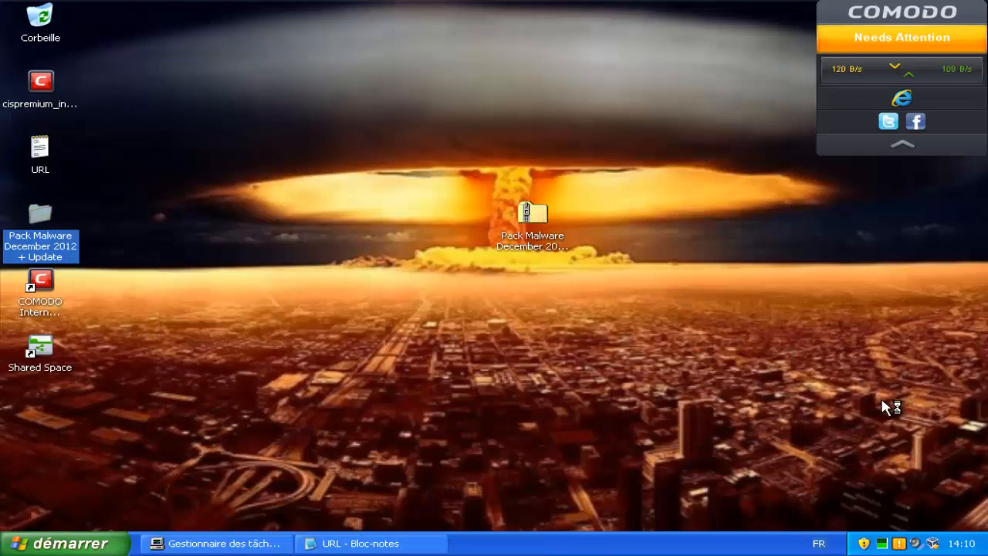
left_click(885, 407)
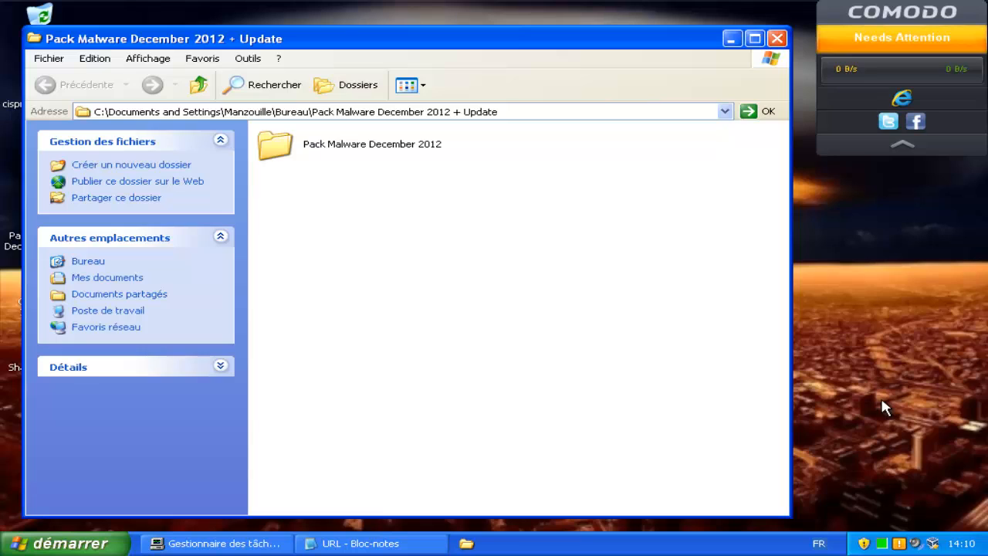
key("p")
key("Return")
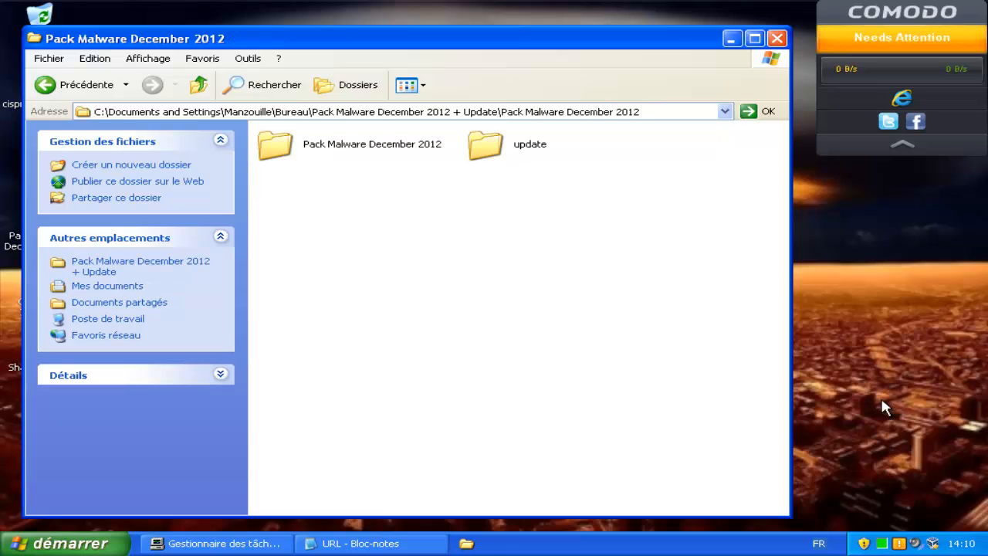
Go through the nested update folders, dismissing the COMODO update notice, and open update2.
key("u")
key("Return")
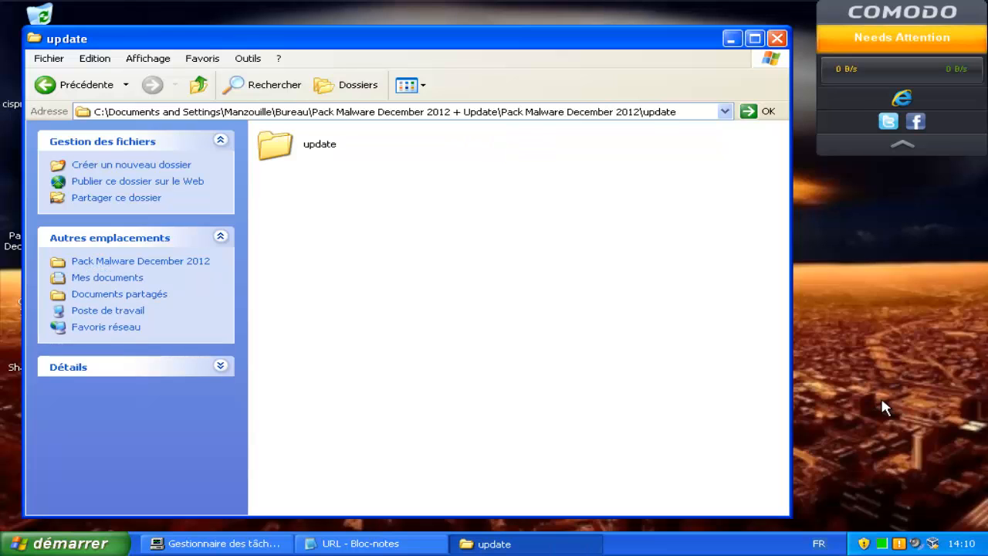
key("u")
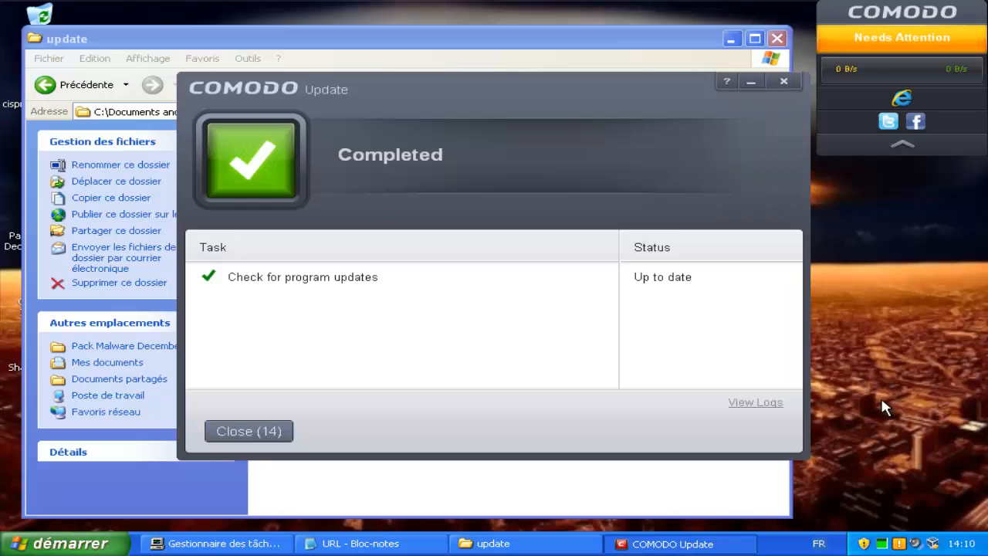
key("Return")
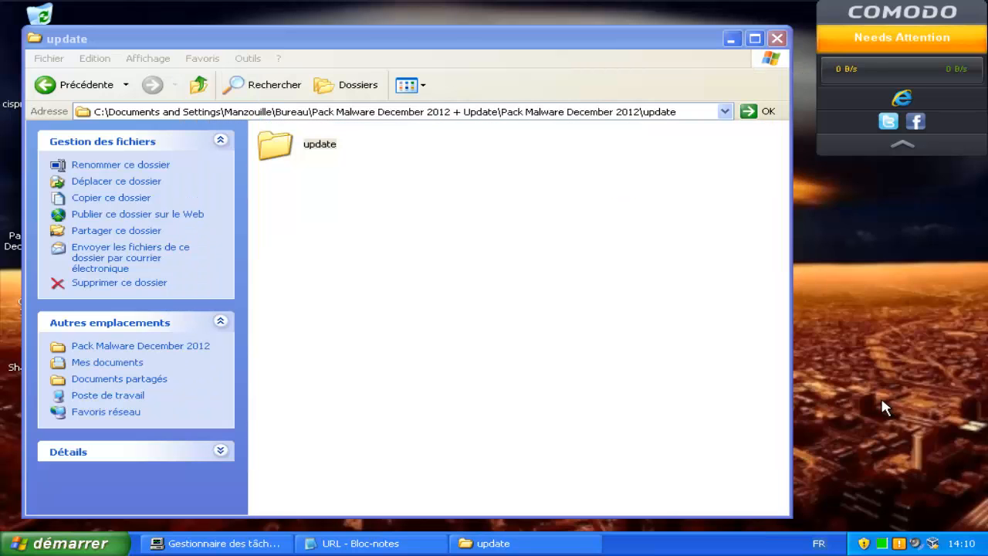
key("Return")
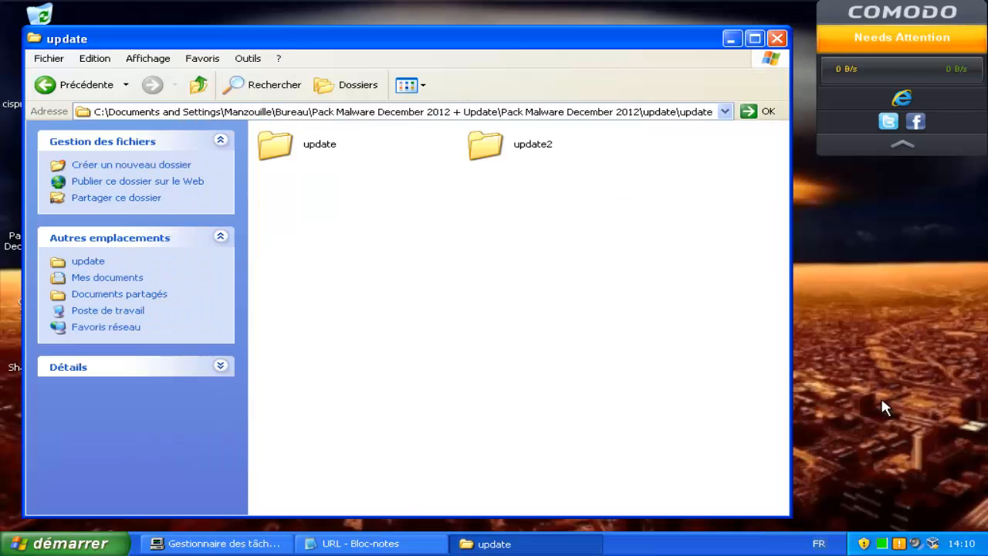
key("Return")
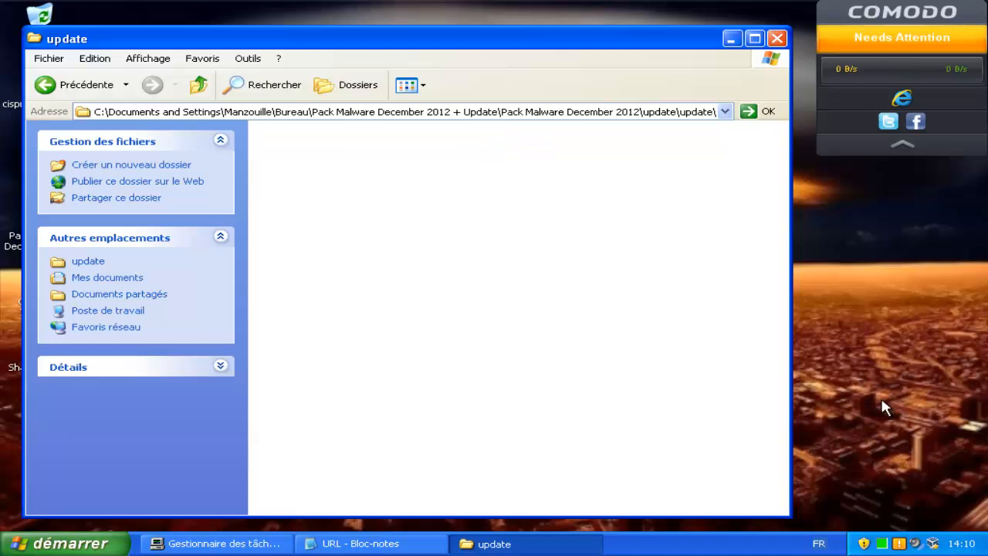
key("Return")
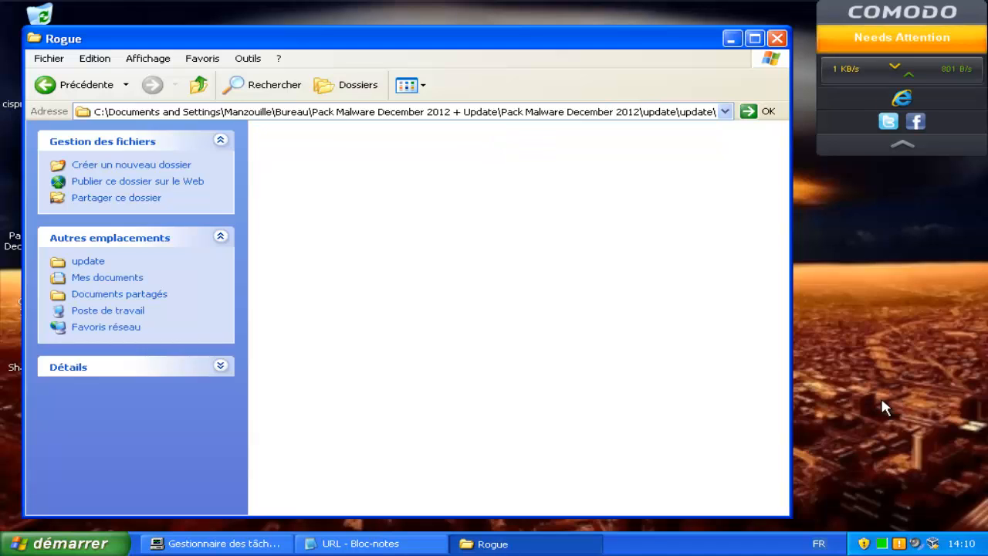
key("BackSpace")
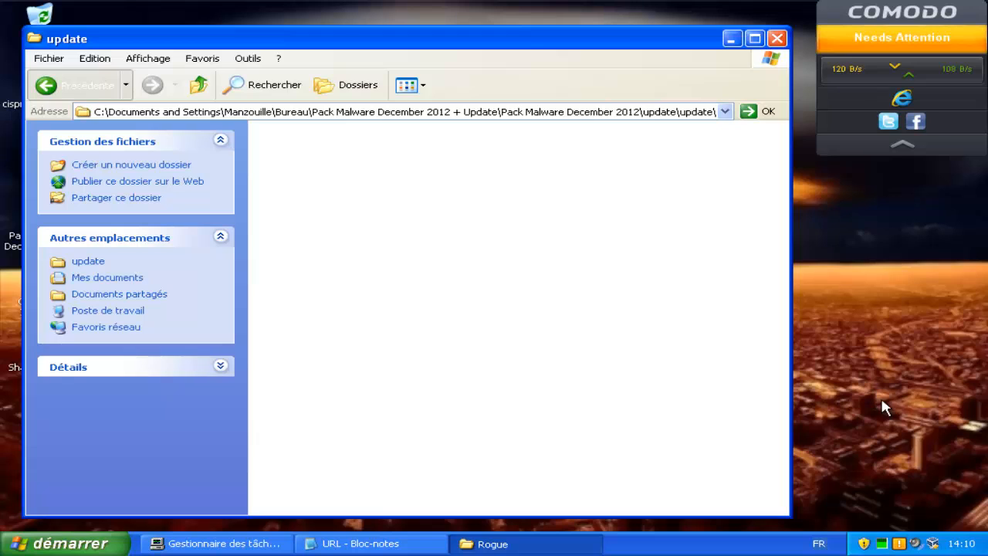
key("BackSpace")
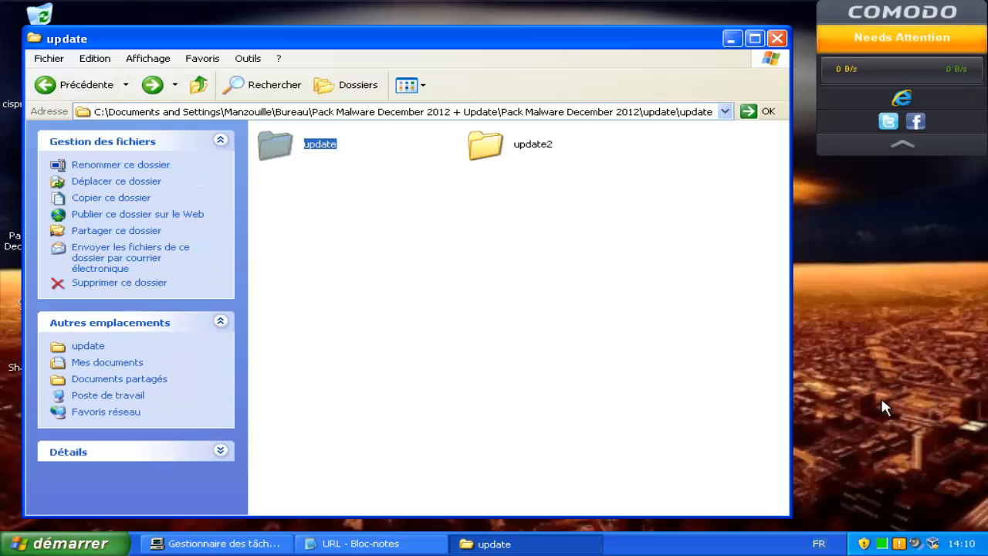
key("Right")
key("Return")
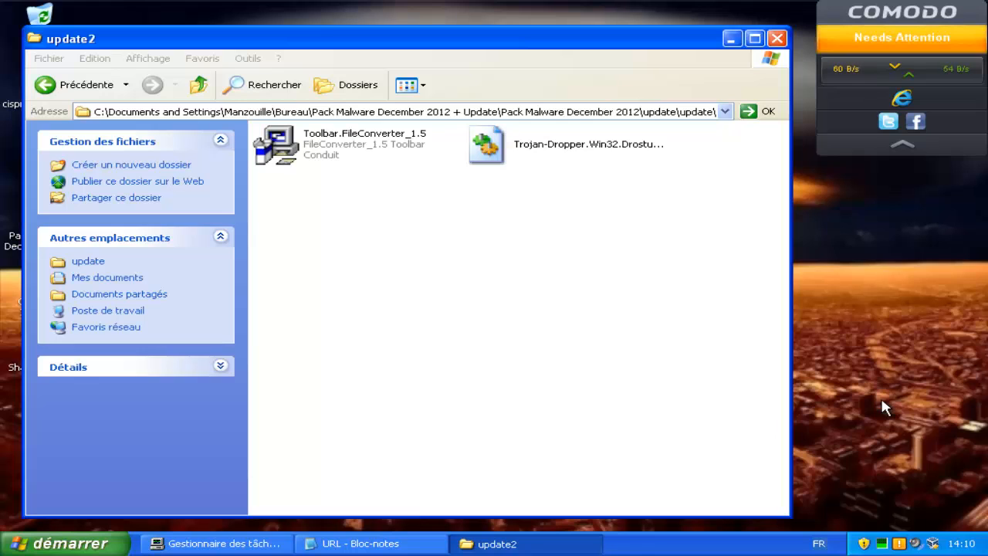
Launch the Trojan-Dropper sample and dismiss the resulting access error.
key("Right")
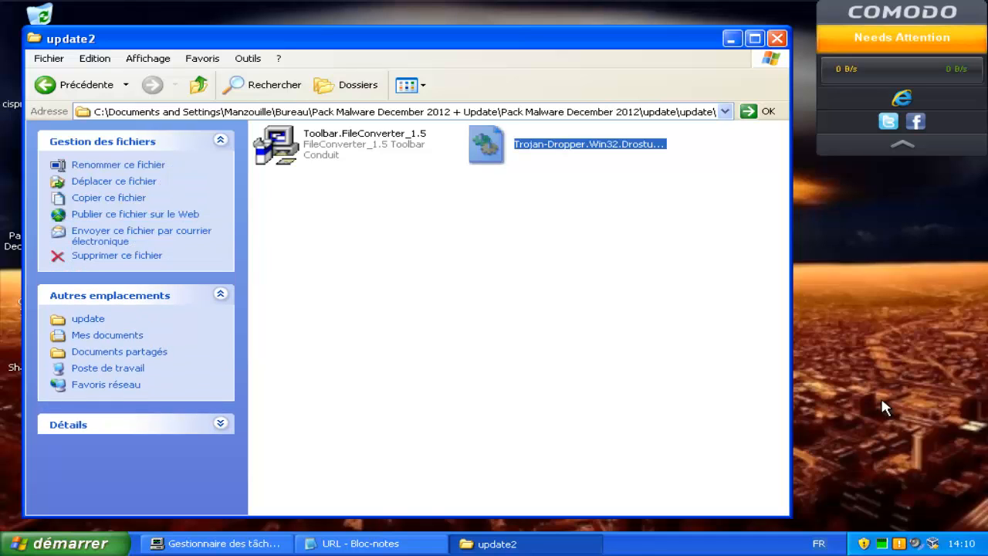
key("Return")
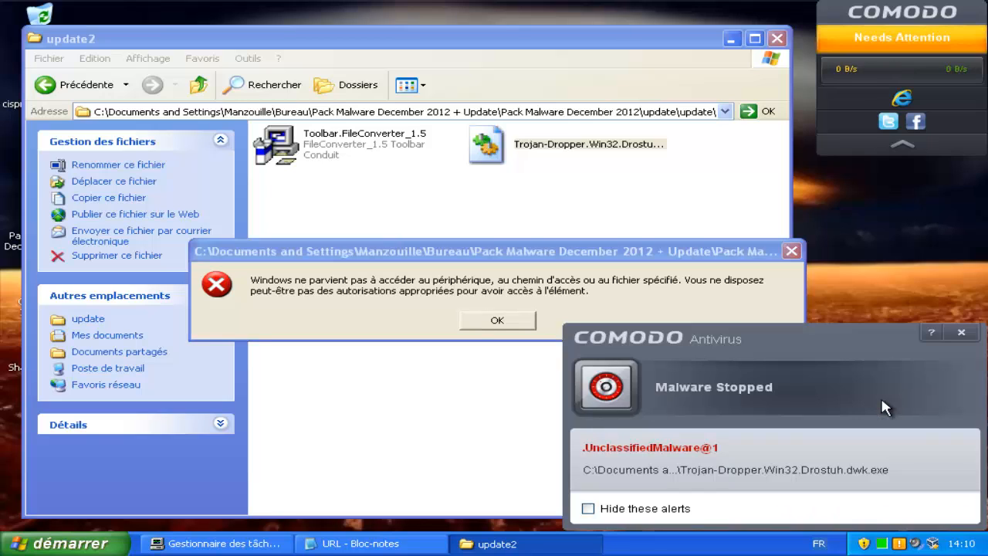
key("Return")
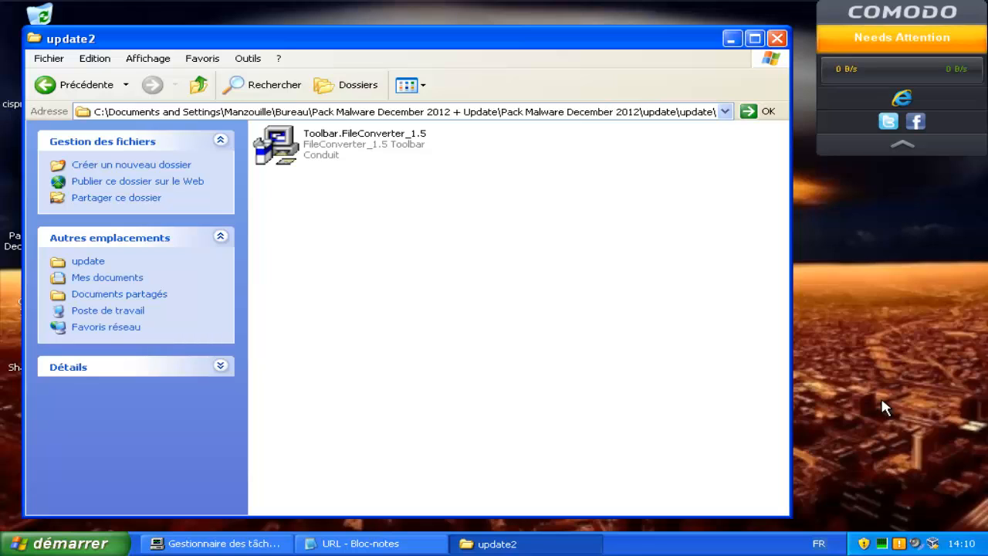
Launch Toolbar.FileConverter_1.5 and allow it to run unlimited in the Behavior Blocker alert.
key("Down")
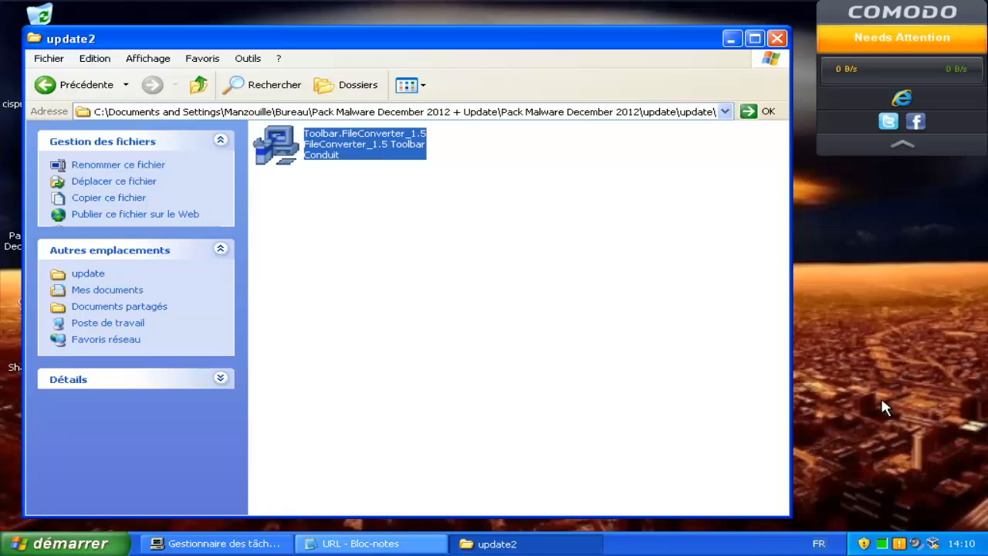
key("Return")
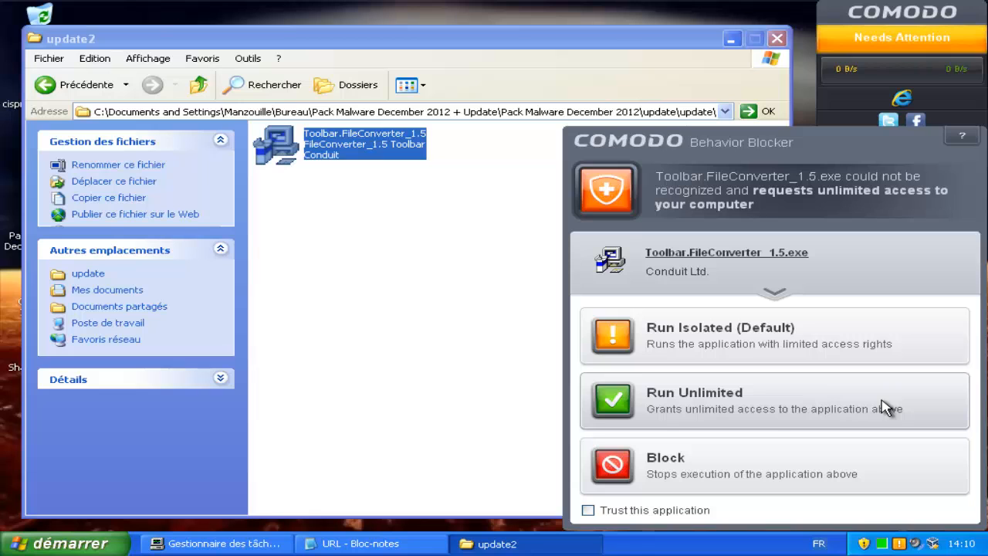
left_click(886, 408)
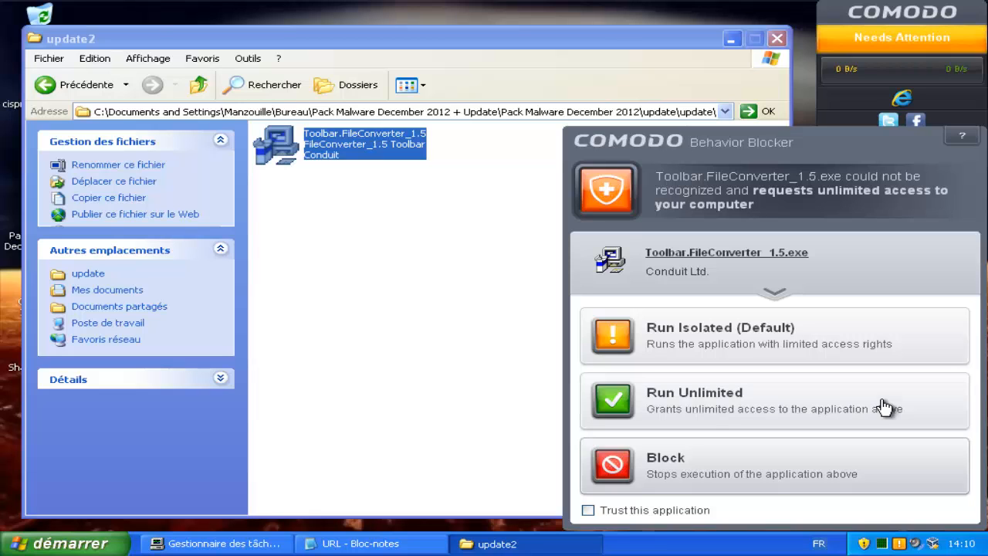
Dismiss the access error and navigate back up to open the Rogues folder.
key("Return")
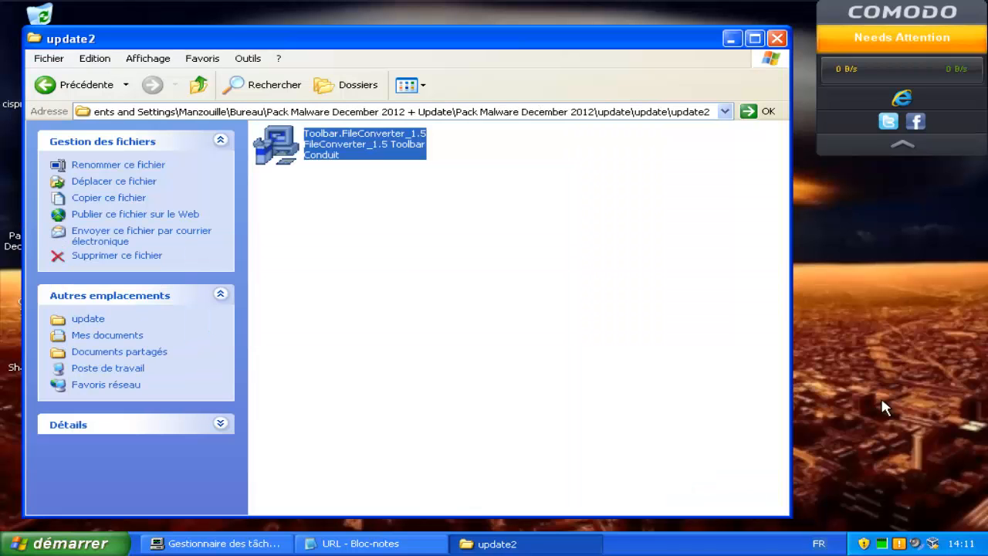
key("alt+Left")
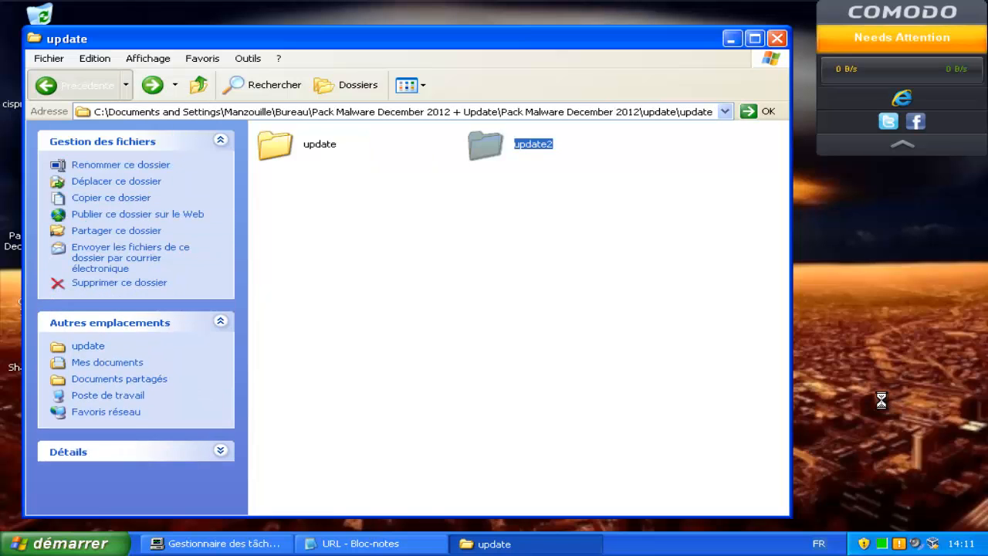
key("alt+Left")
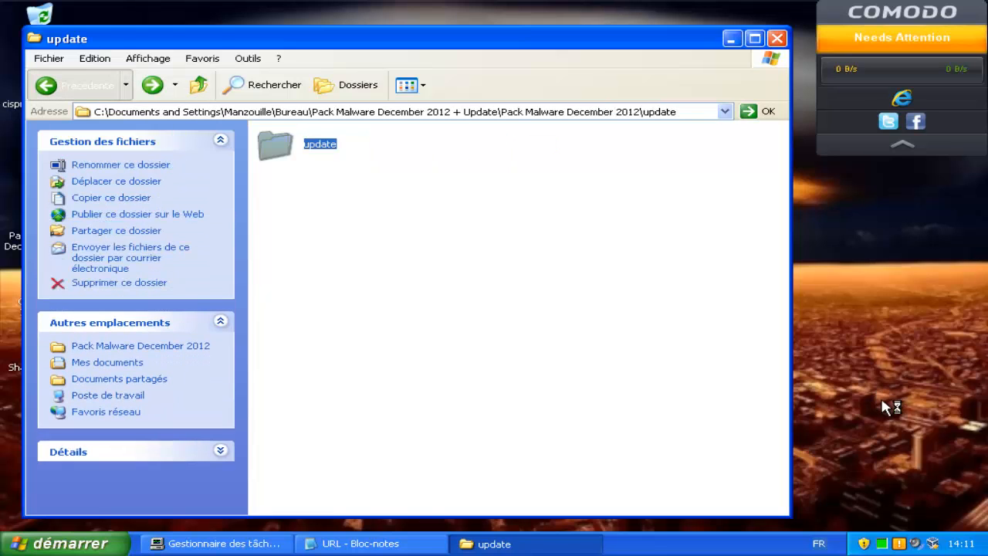
key("alt+Left")
key("Return")
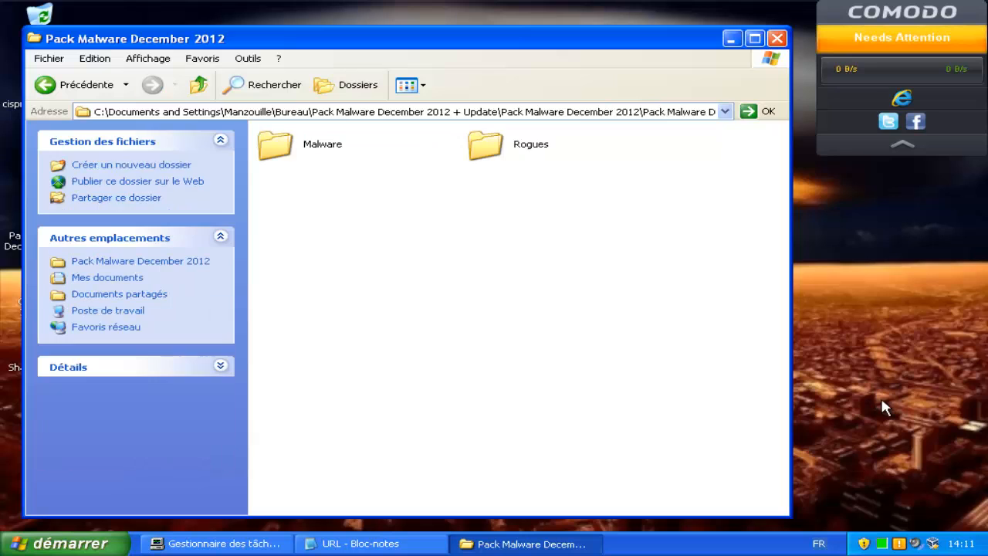
key("r")
key("Return")
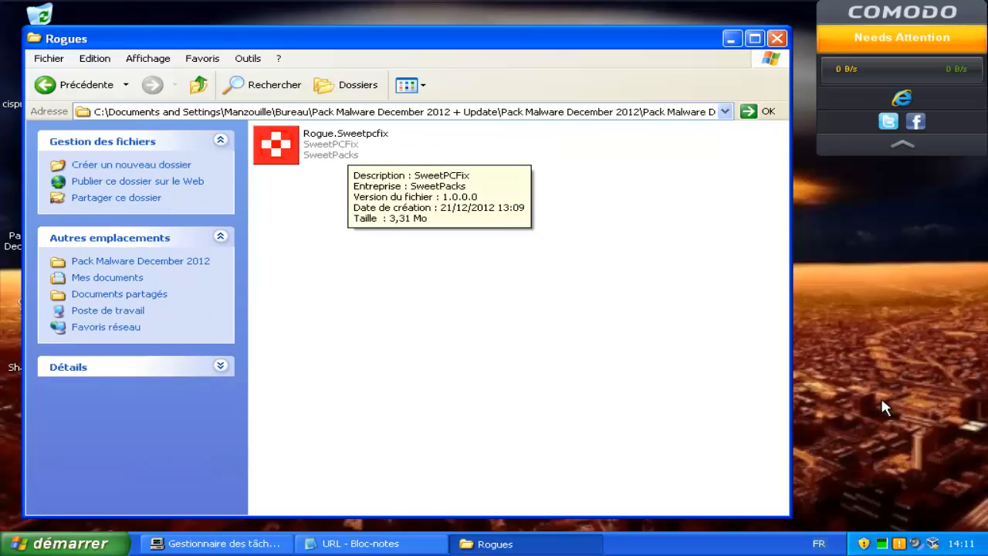
Launch Rogue.Sweetpcfix, block it in COMODO, and go back to Pack Malware December 2012.
key("Down")
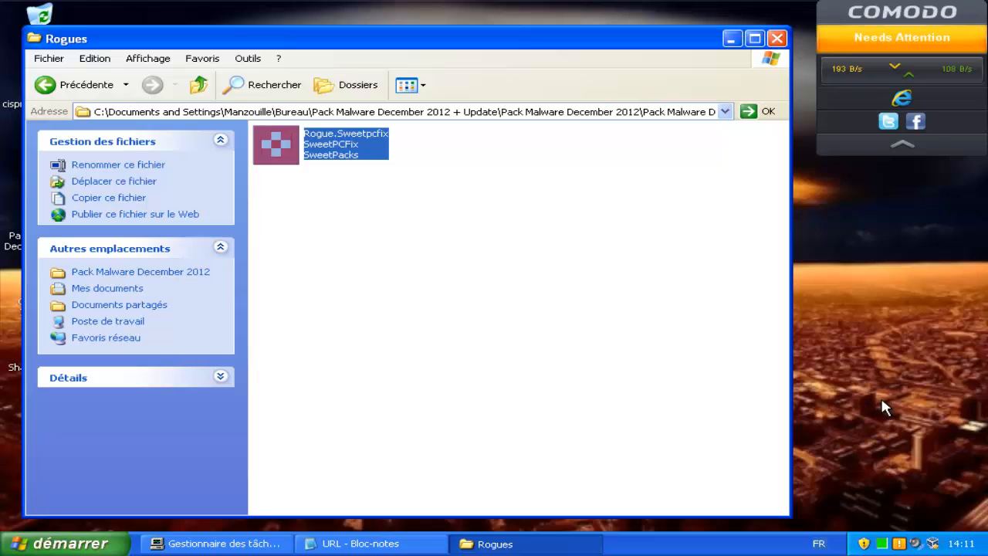
key("Return")
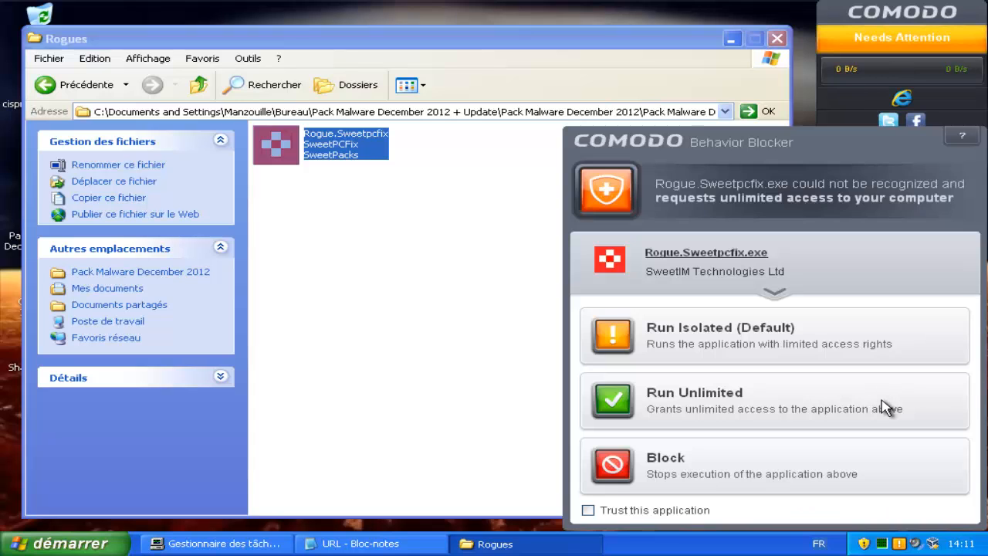
left_click(885, 461)
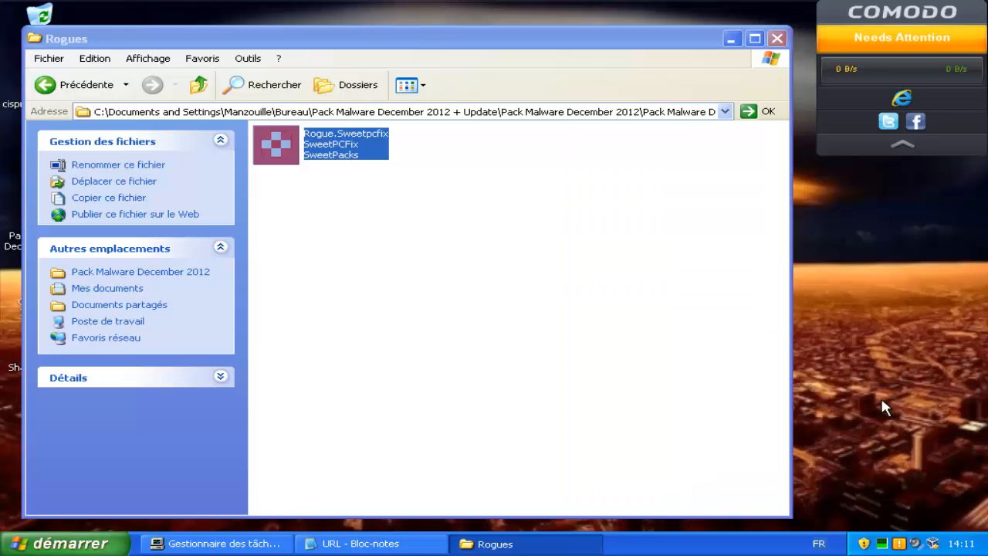
key("Return")
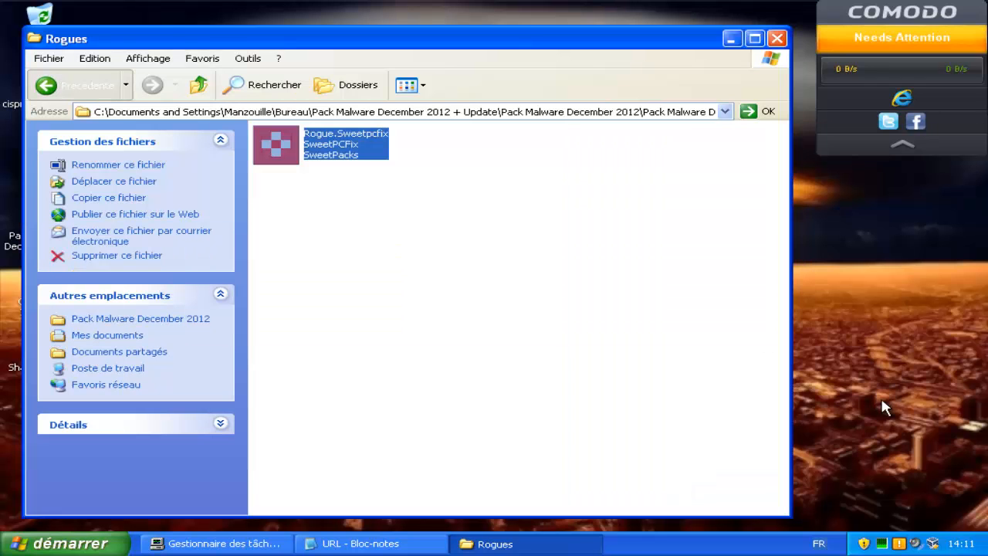
left_click(86, 85)
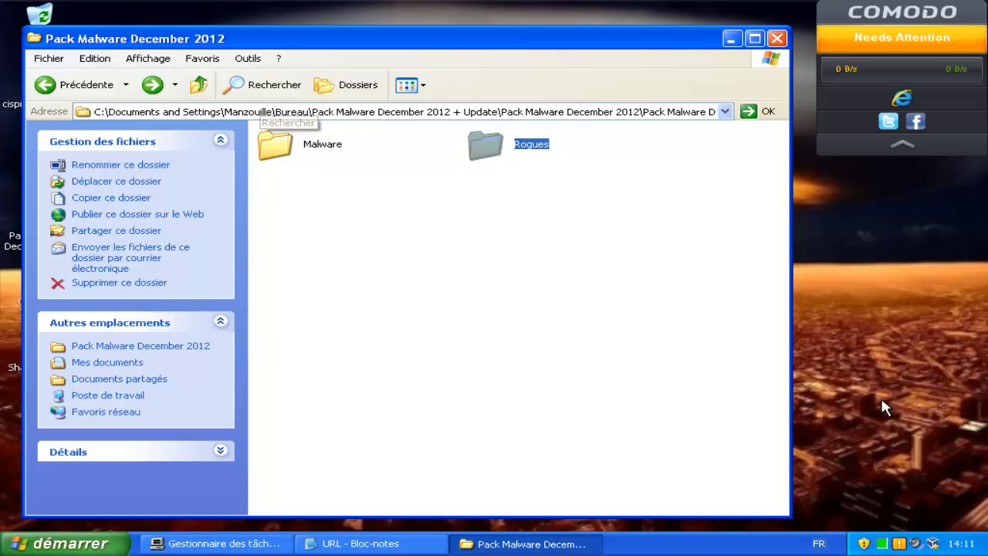
Open the Malware folder, browse the samples, and select Adware.Downware.448.
double_click(277, 145)
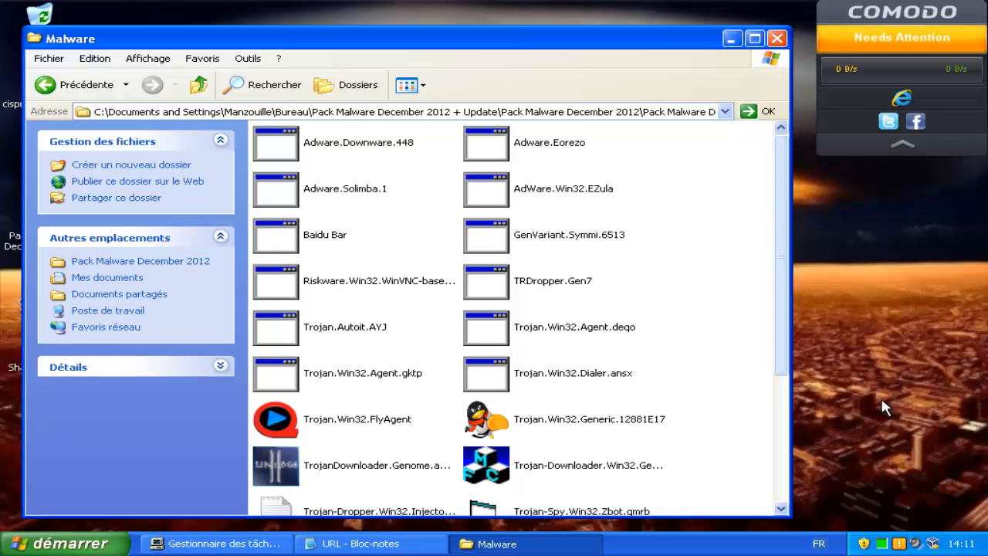
scroll(885, 408, "down", 5)
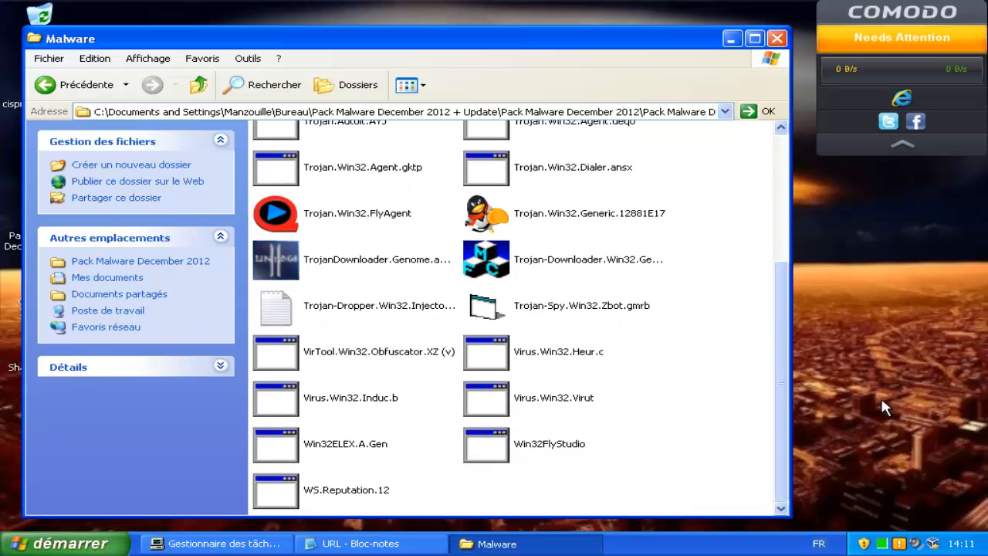
key("Down")
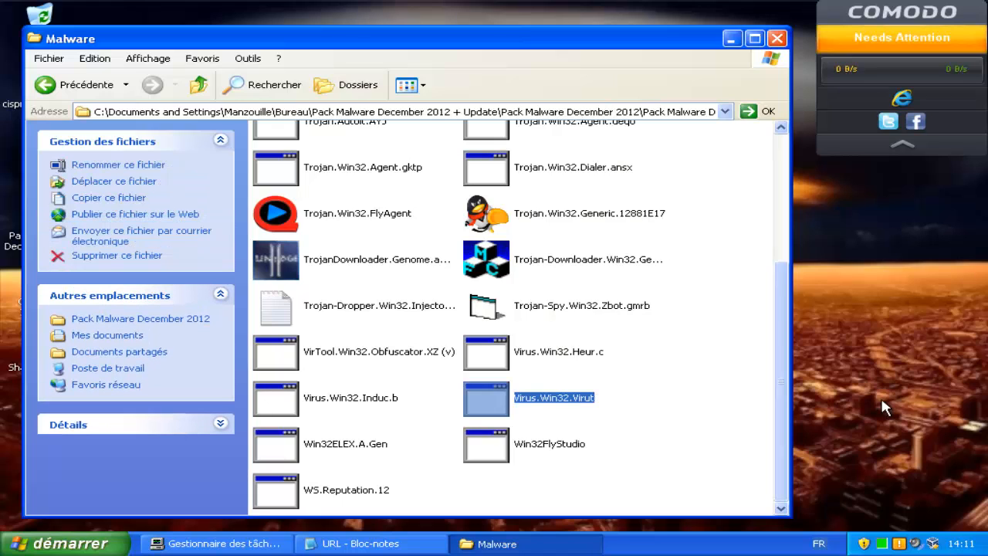
key("Escape")
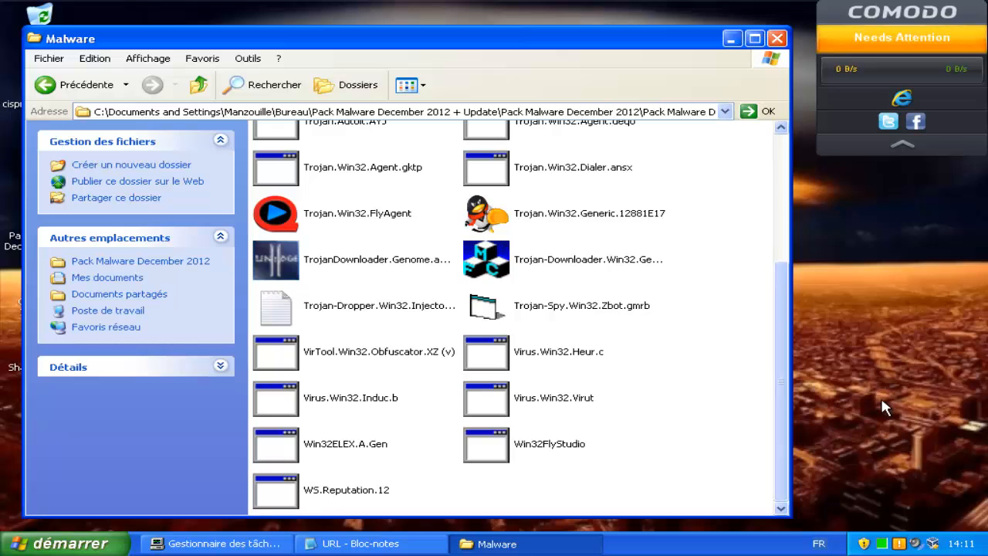
scroll(885, 407, "up", 5)
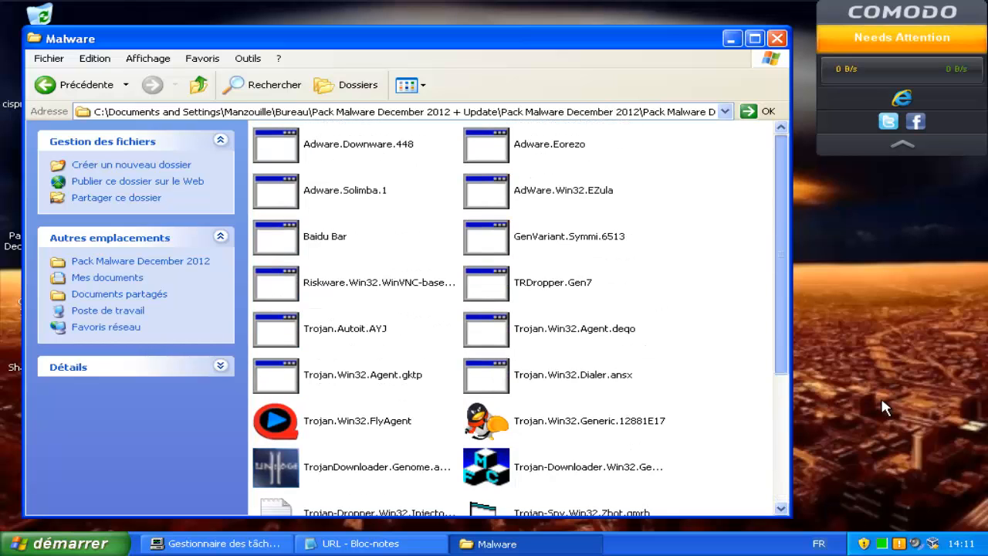
key("Down")
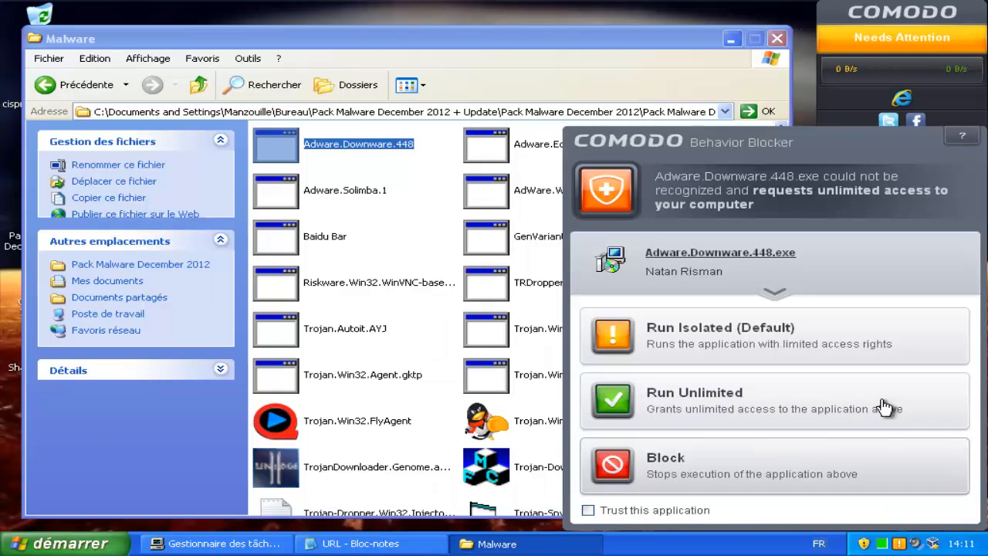
Block Adware.Downware.448, then run GenVariant.Symmi.6513 and answer Oui to the WX Xtreme Desktop prompt.
left_click(885, 408)
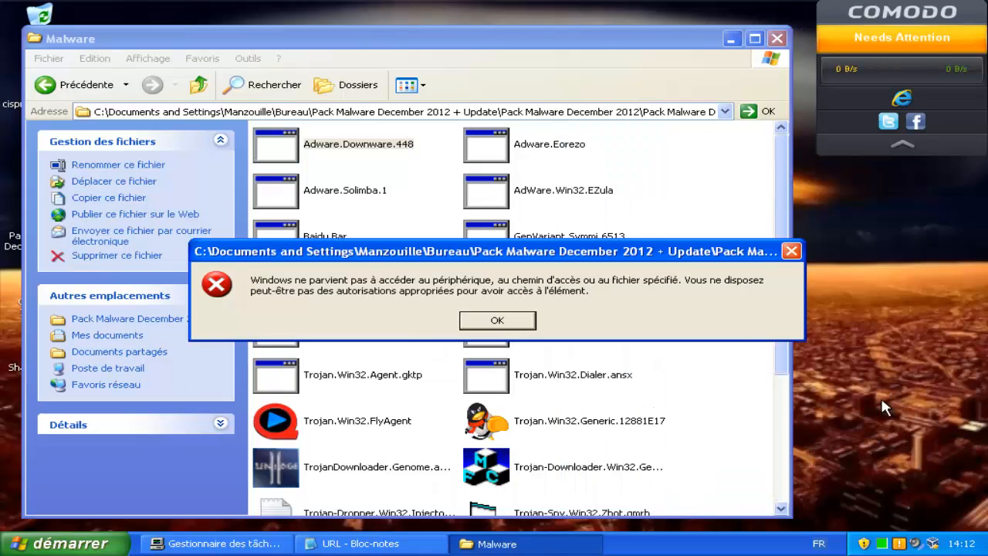
key("Return")
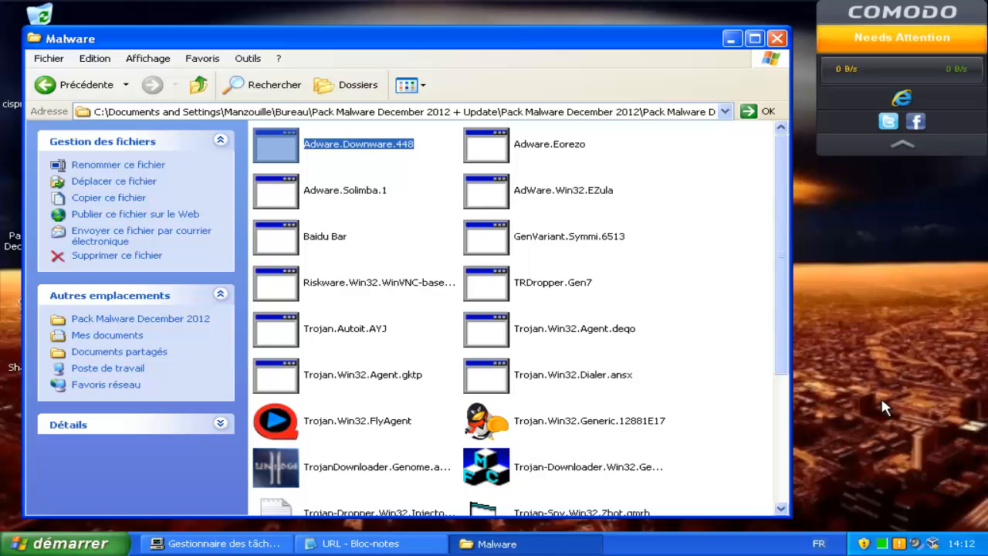
key("g")
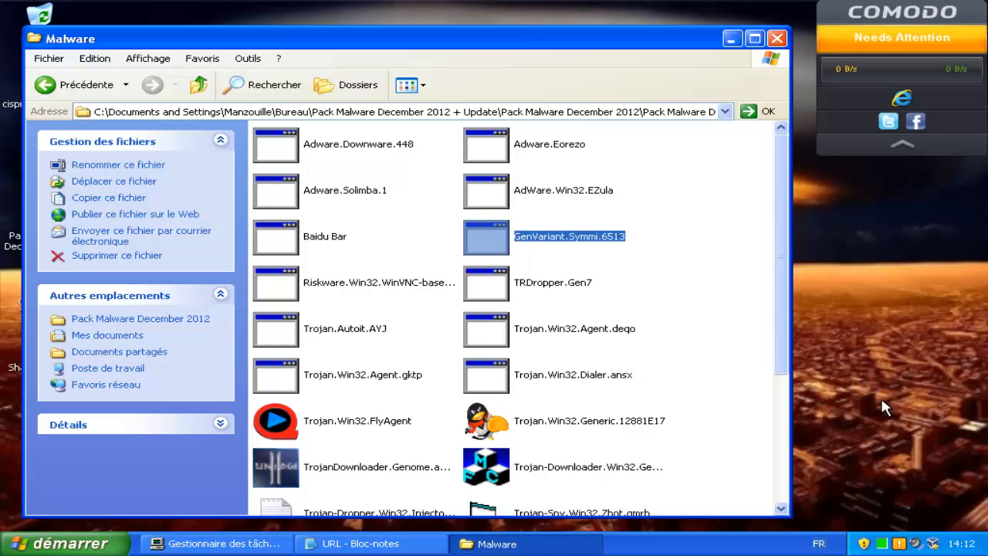
key("Return")
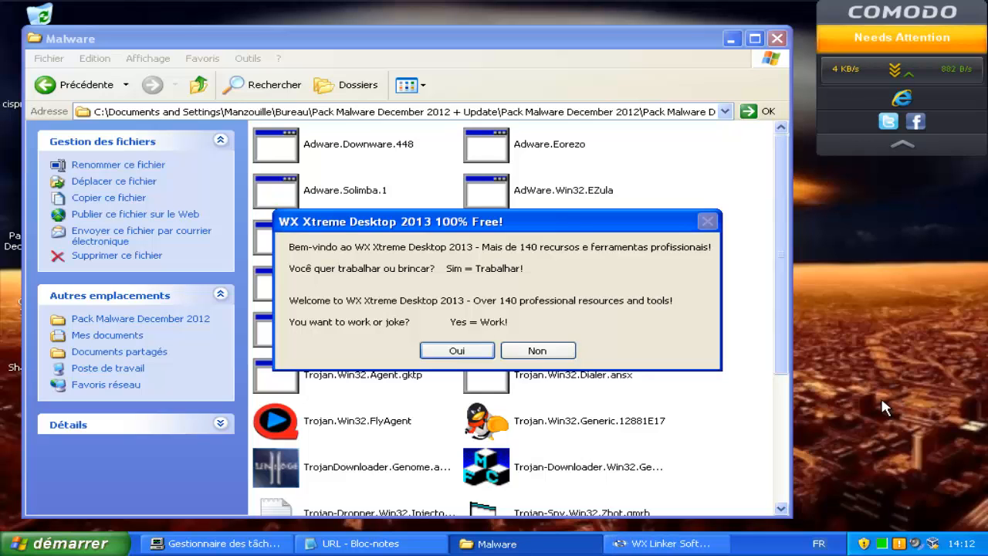
key("Return")
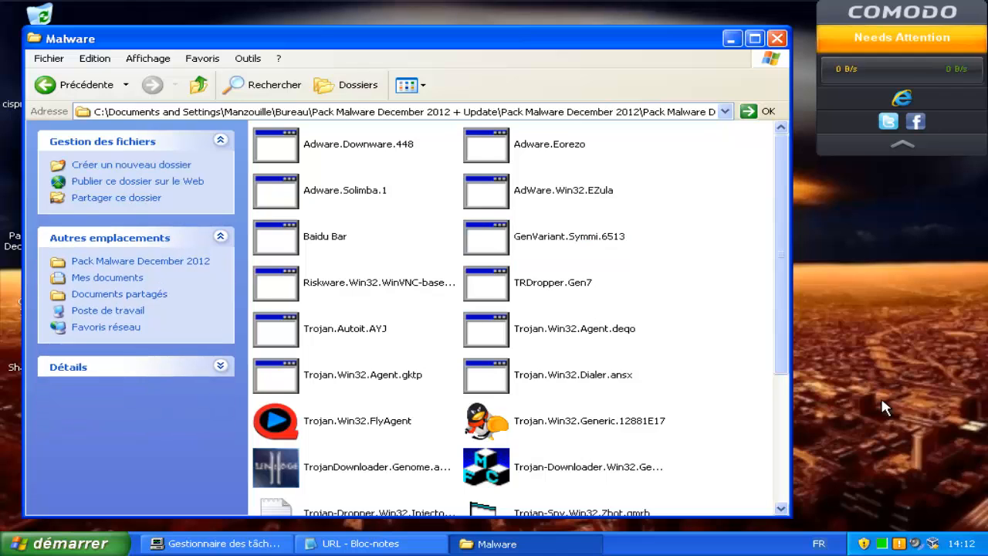
Run Trojan.Autoit.AYJ, check Task Manager's running processes, and dismiss the AutoIt error.
left_click(345, 329)
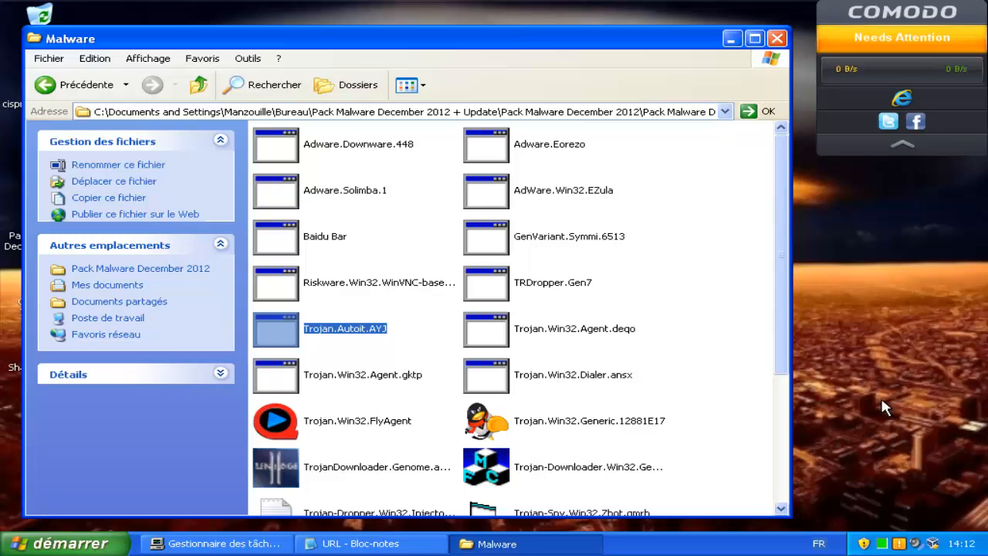
left_click(217, 544)
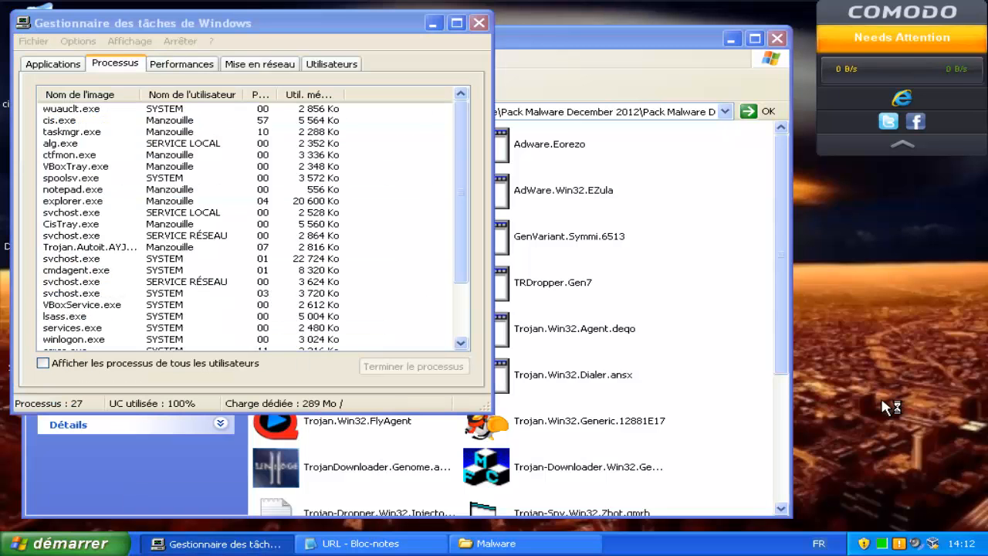
left_click(497, 543)
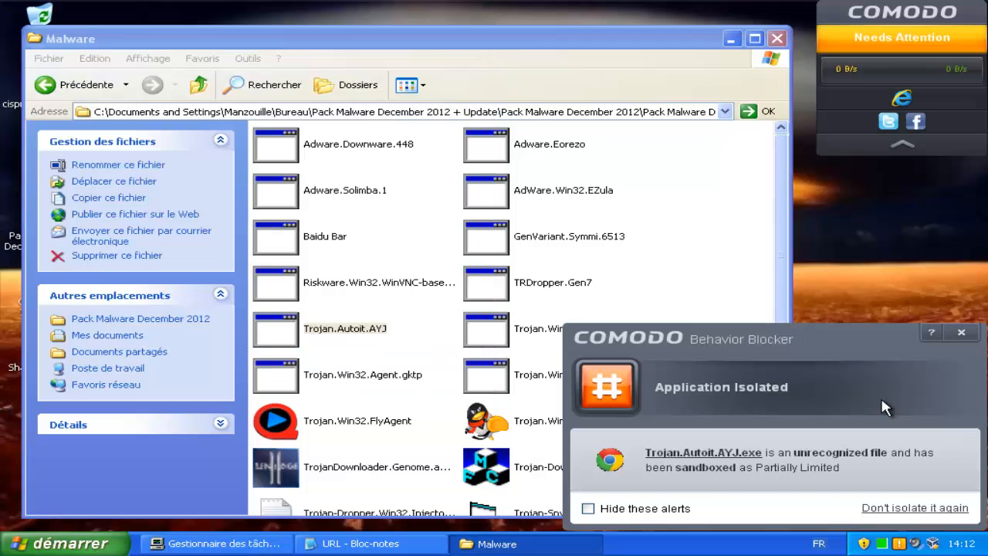
key("Return")
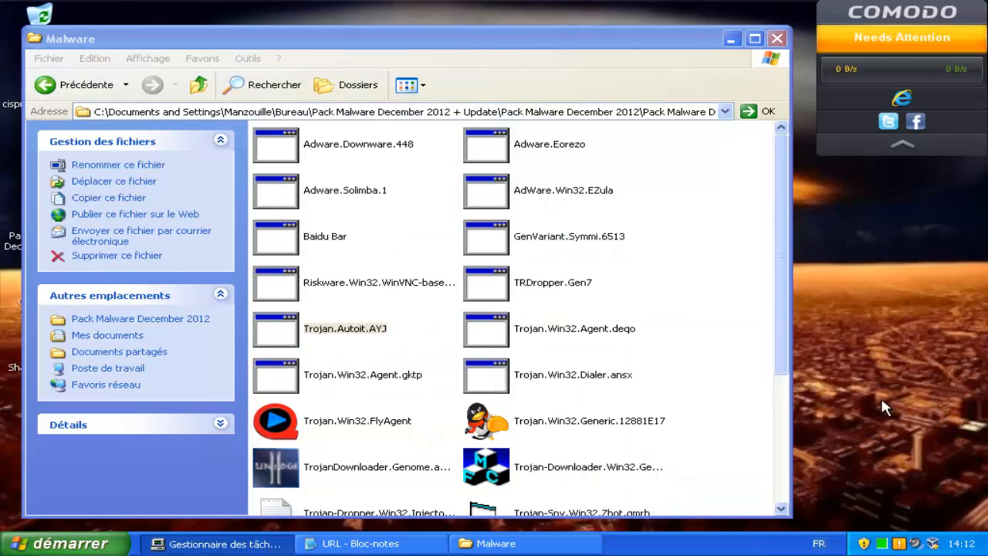
Launch the Trojan-Downloader sample and then Trojan.Win32.Generic.12881E17 from the Malware folder.
key("alt+Tab")
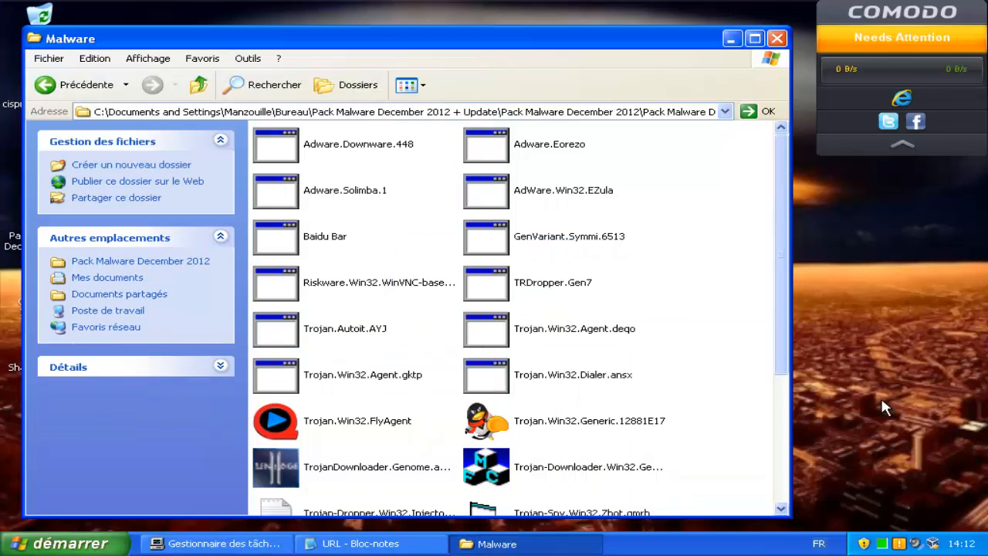
double_click(486, 467)
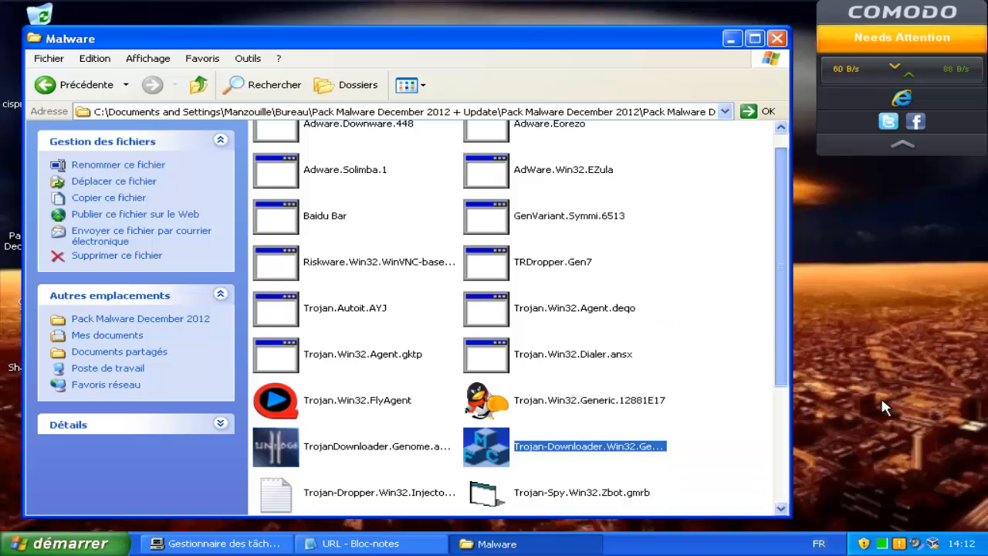
key("Up")
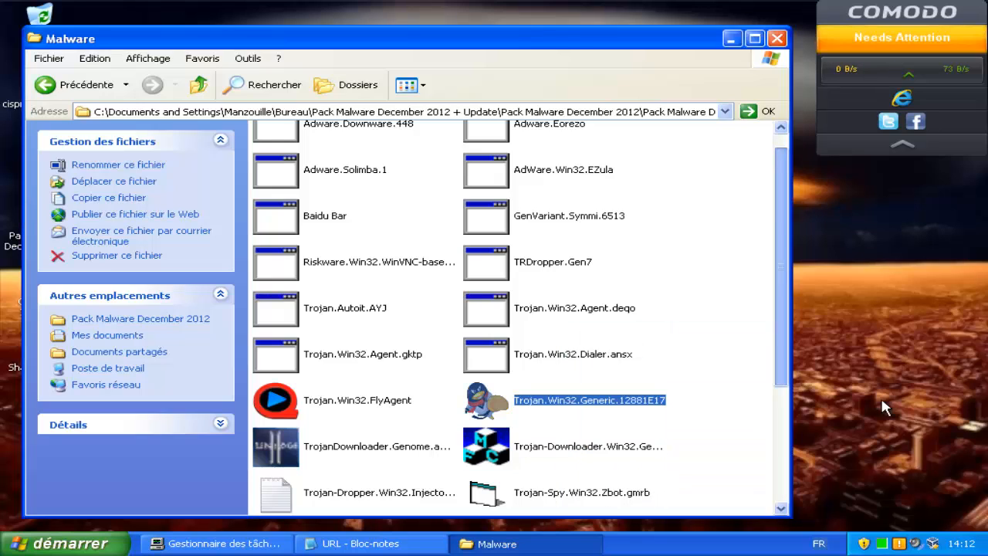
key("Return")
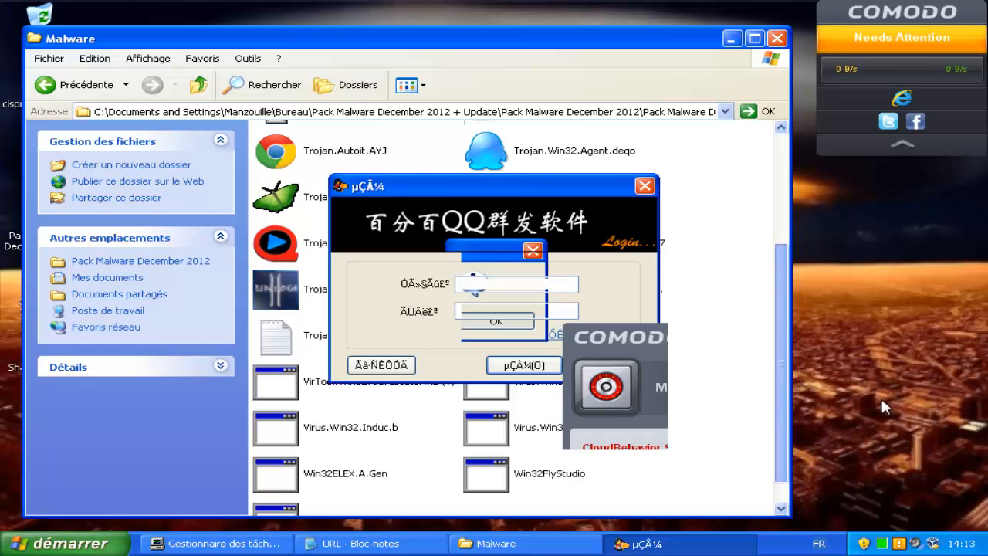
Restart the Windows XP machine via VirtualBox's Redémarrage option and confirm Redémarrer.
key("ctrl+Home")
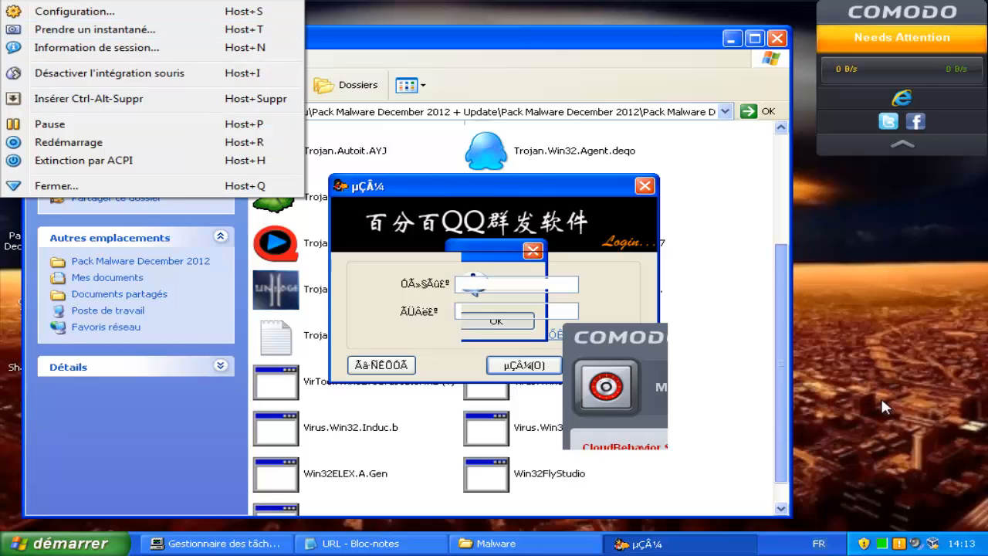
left_click(69, 142)
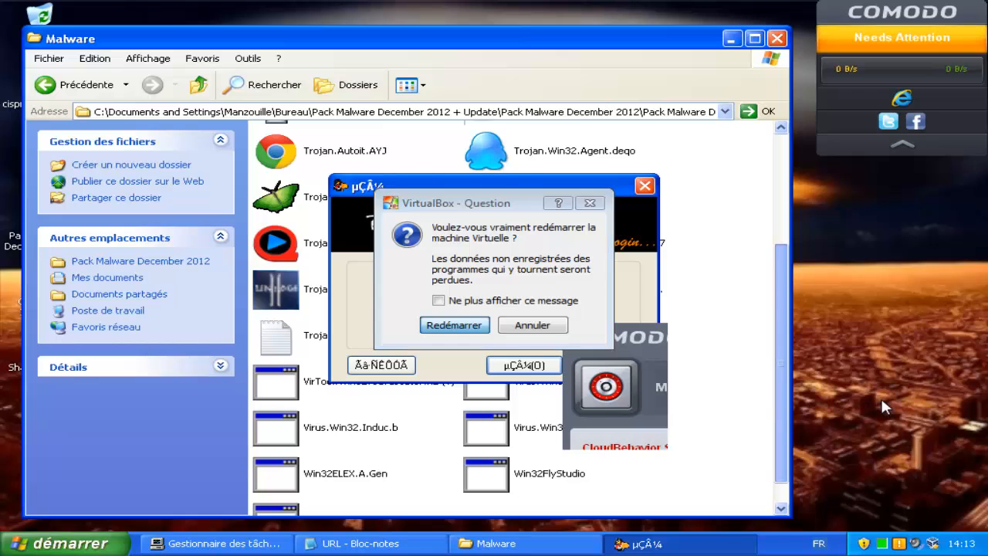
key("Return")
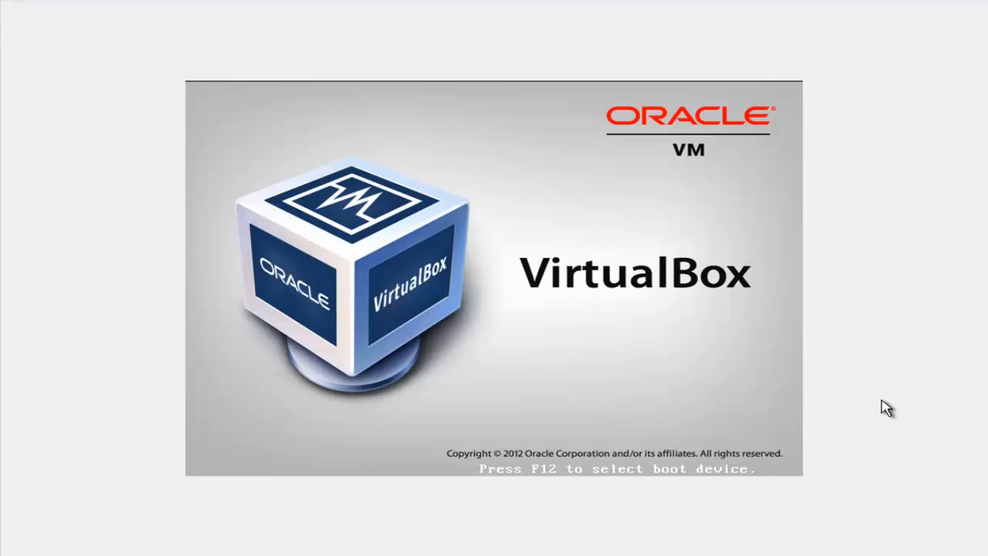
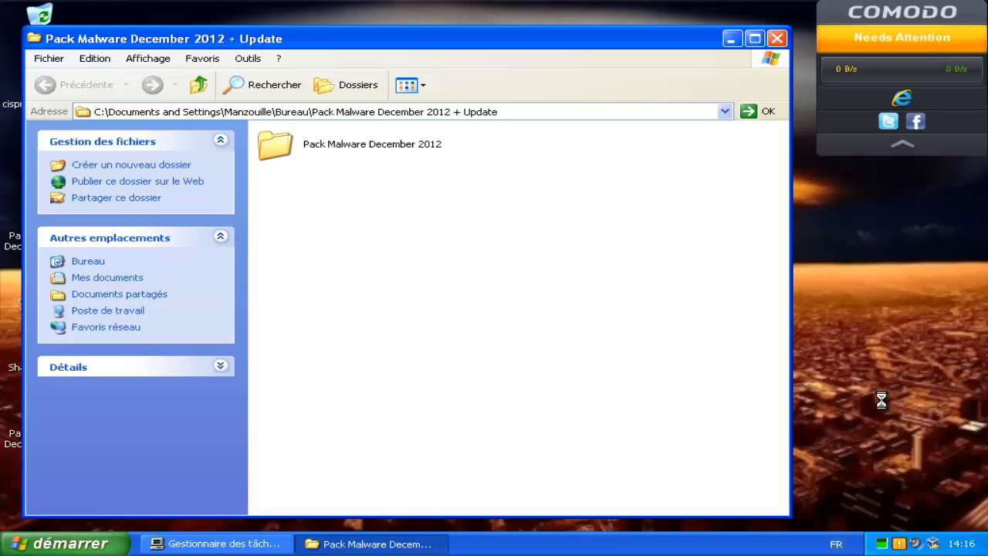
Open Pack Malware December 2012 > Malware and select the Virus.Win32.Virut sample at the bottom.
key("Down")
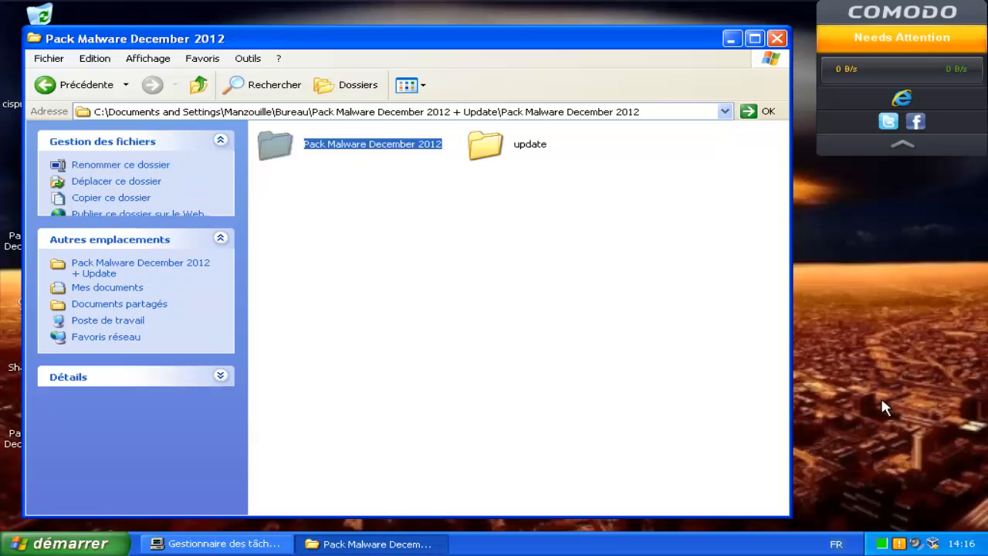
key("Return")
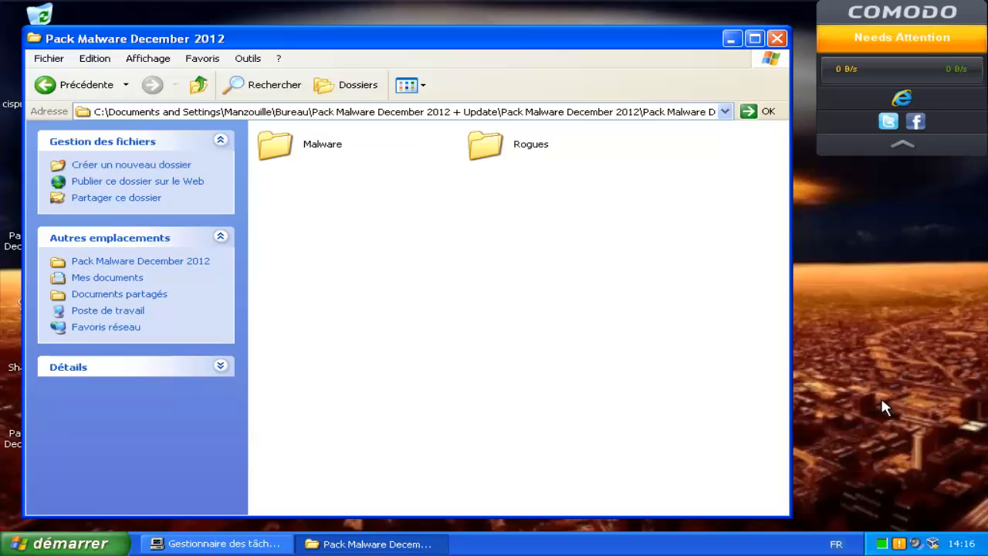
key("Return")
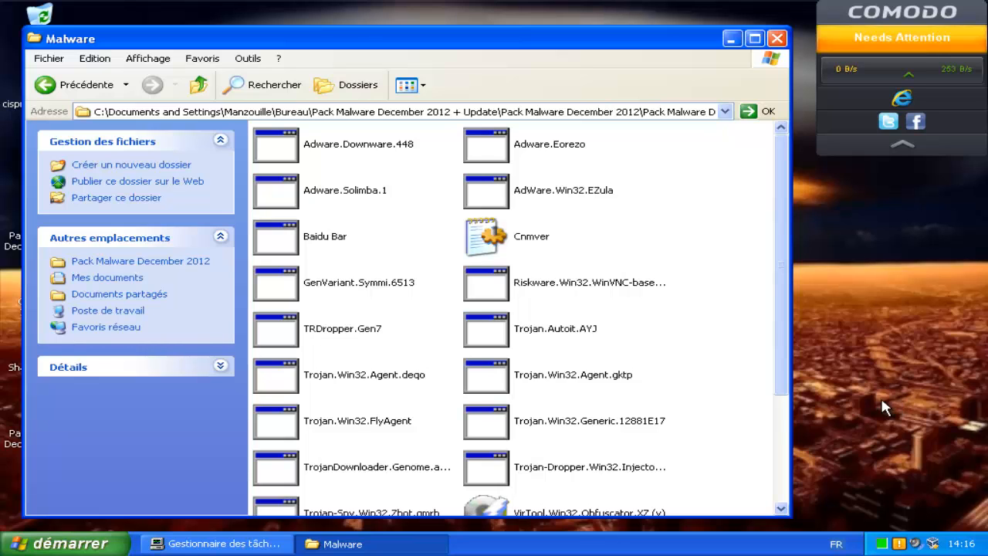
scroll(886, 408, "down", 4)
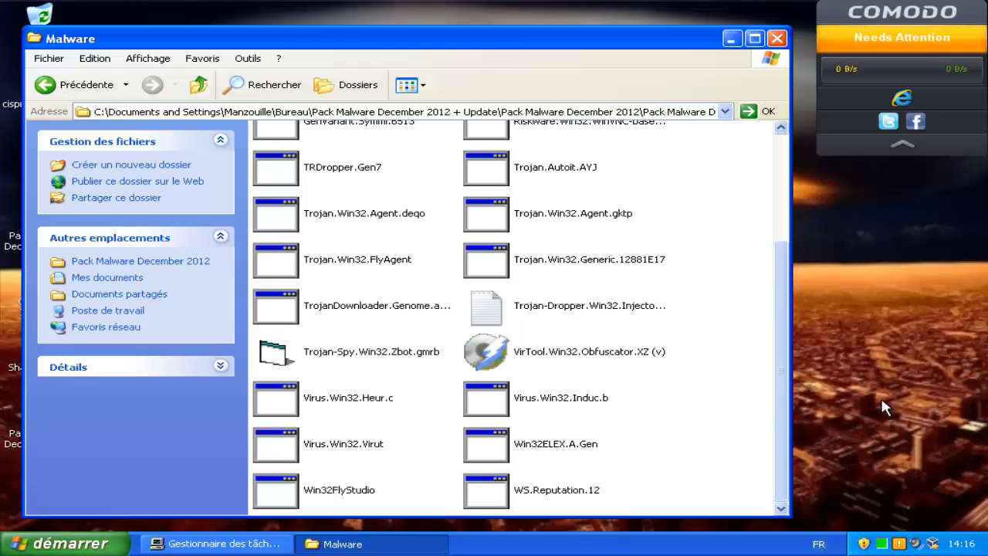
key("Down")
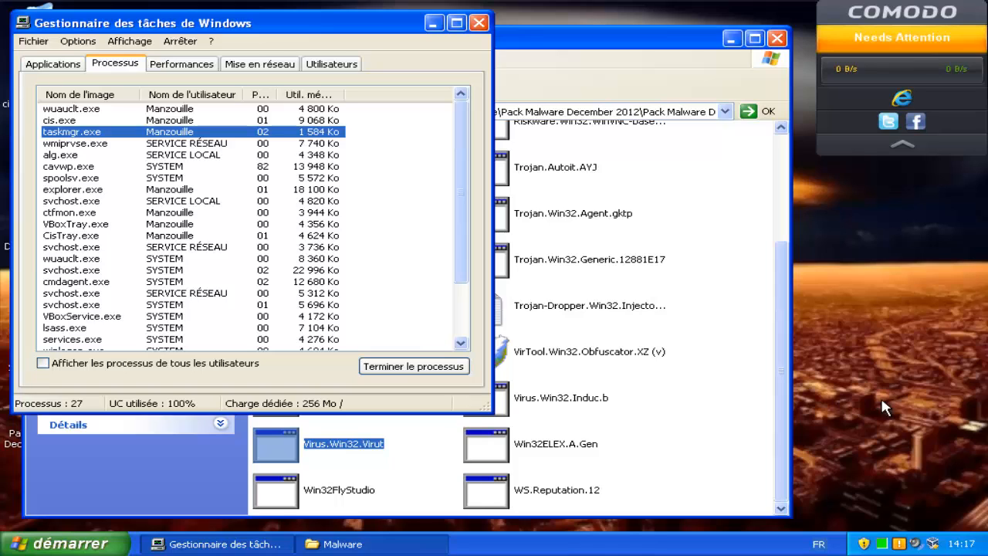
Select spoolsv.exe in Task Manager's process list and move the window down and right.
key("Down")
key("Down")
key("Down")
key("Down")
key("Down")
key("Down")
key("Down")
key("Down")
key("Down")
key("Up")
key("Up")
key("Up")
key("Up")
key("Up")
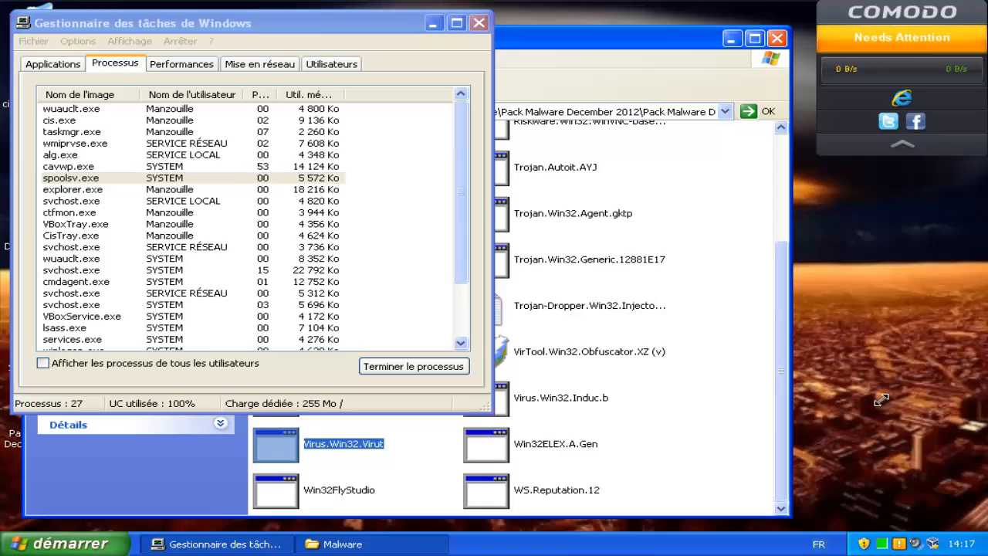
left_click_drag(347, 24, 578, 94)
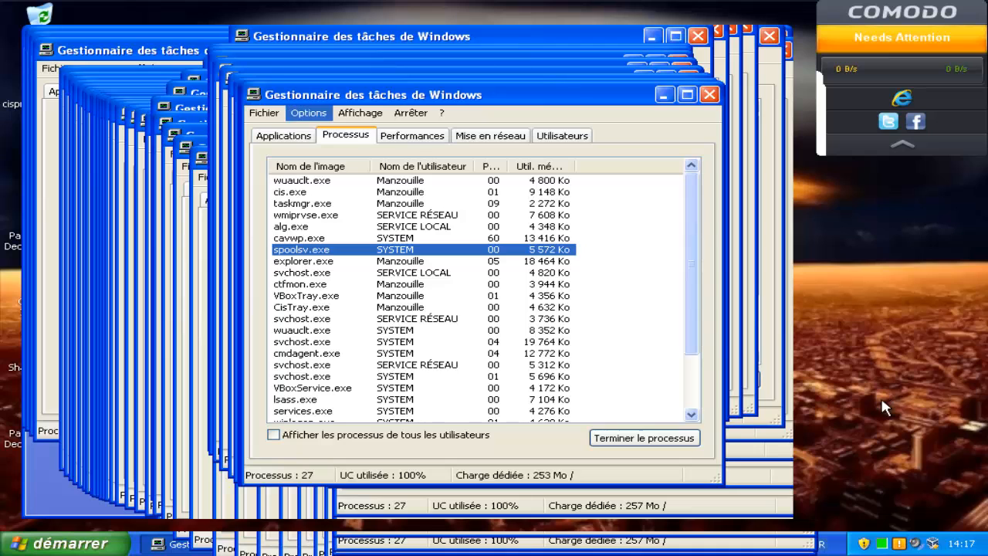
left_click_drag(433, 94, 470, 103)
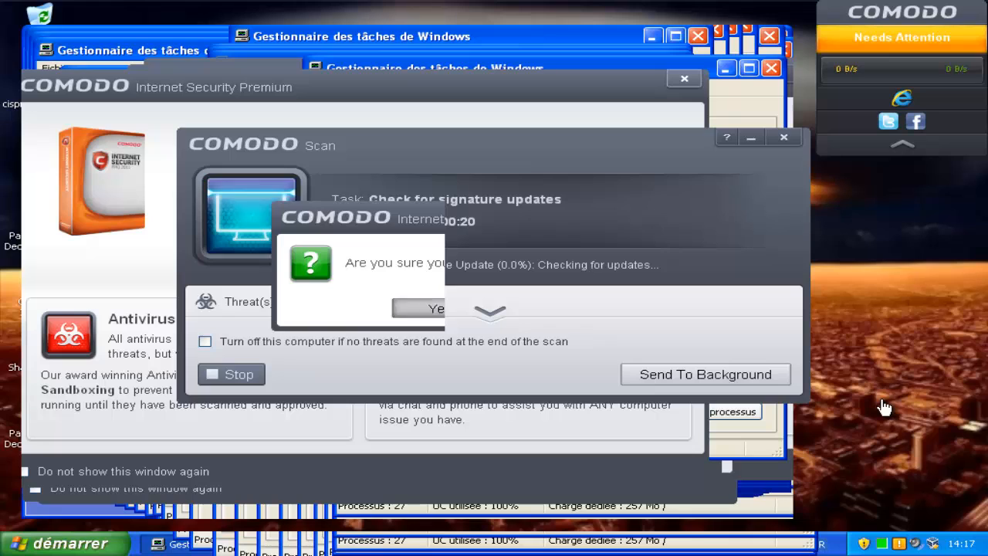
Confirm stopping the signature update scan and mark the new network as 'I am at Work'.
key("Return")
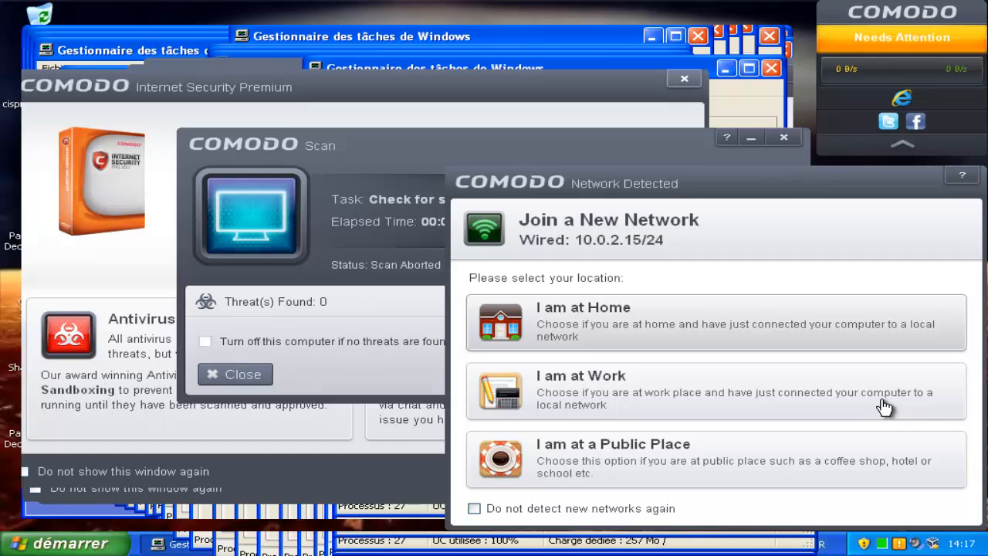
left_click(884, 407)
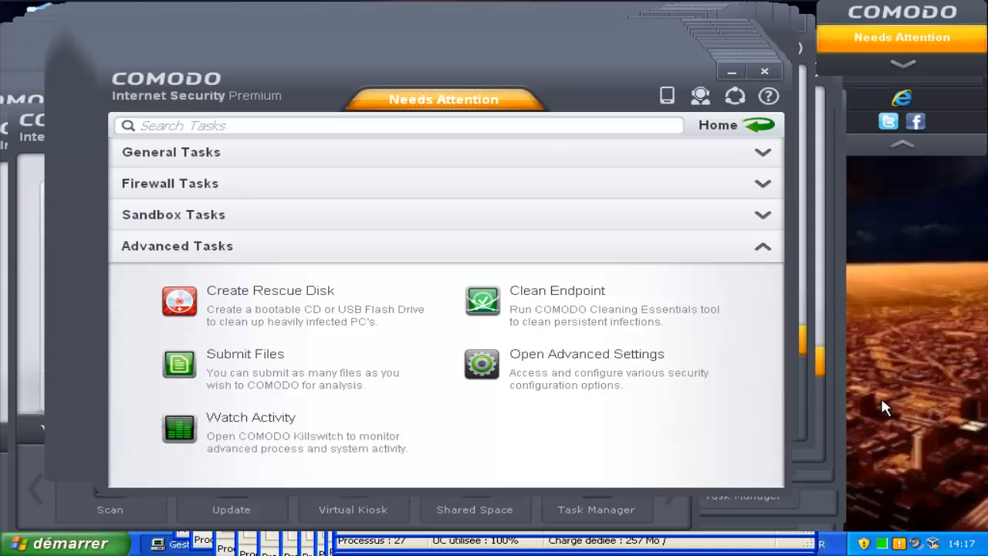
Open and dismiss the desktop shortcut menu to repaint the screen.
right_click(885, 408)
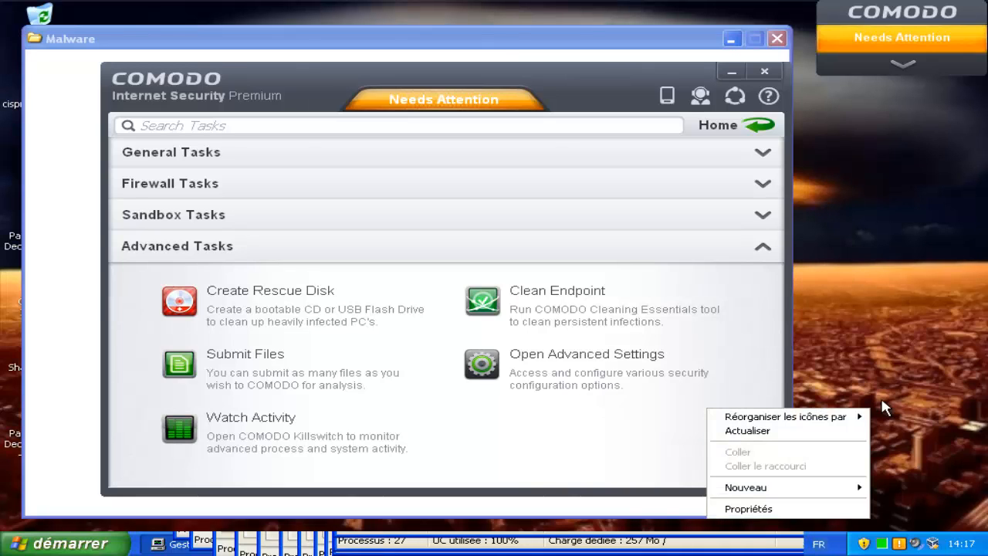
left_click(882, 401)
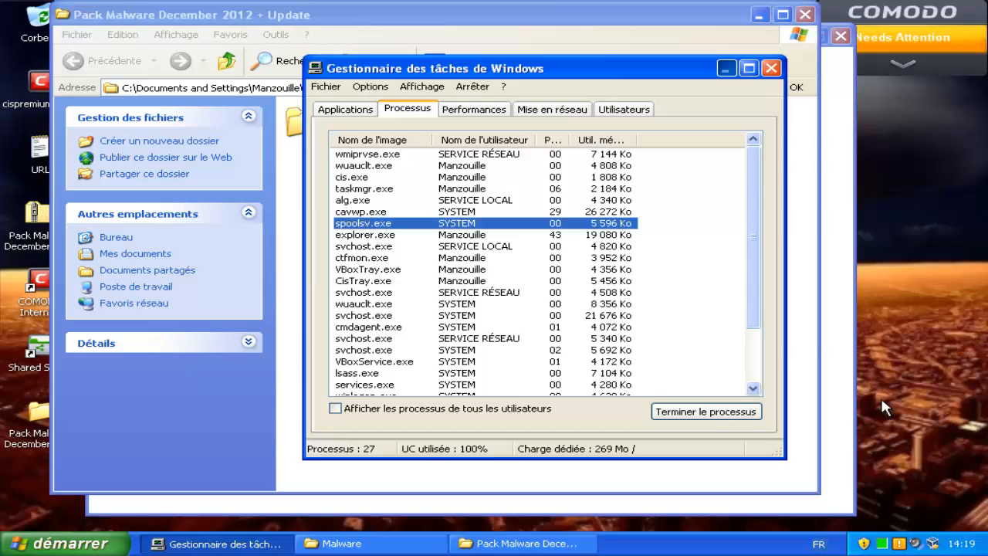
Navigate through both Pack Malware December 2012 folders into Malware and select WS.Reputation.12.
key("Down")
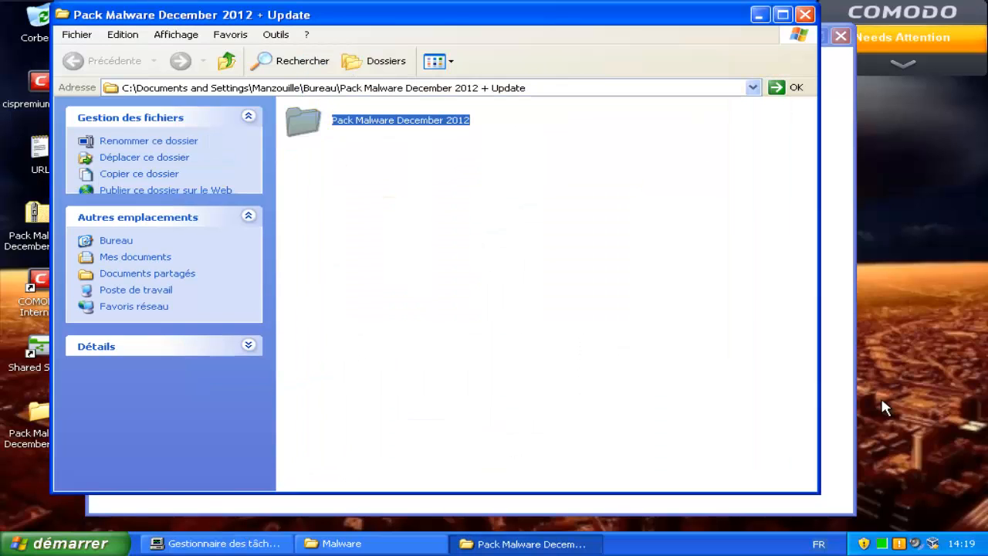
key("Return")
key("Down")
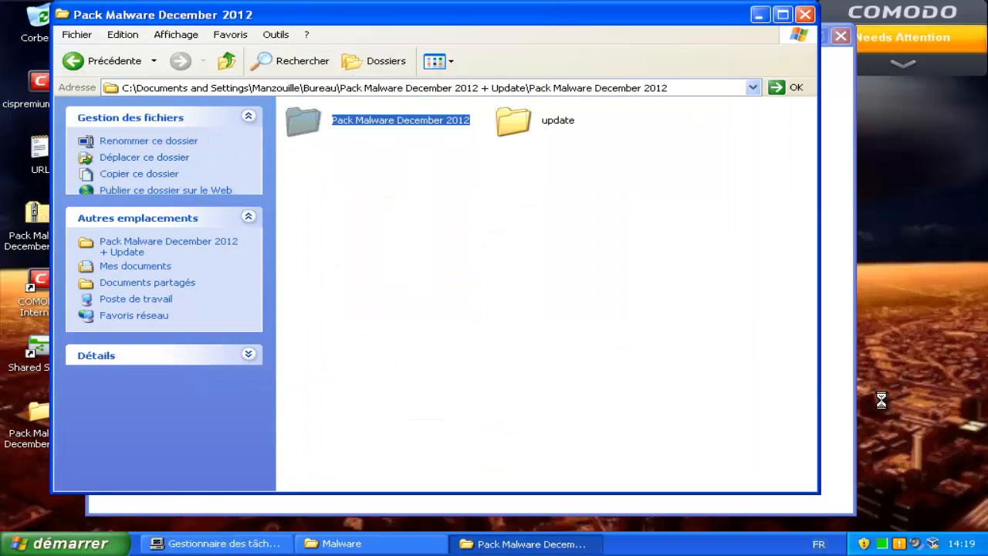
key("Return")
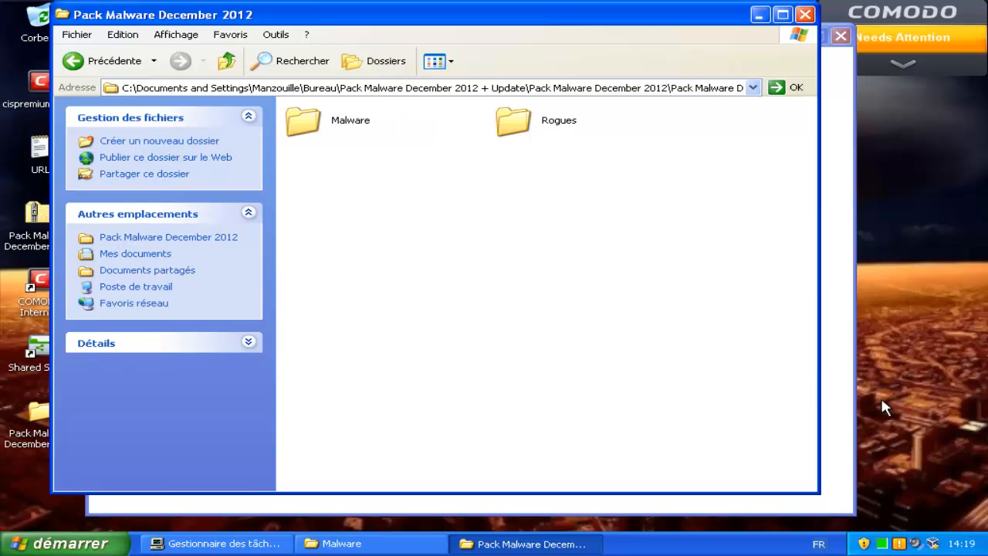
key("Down")
key("Return")
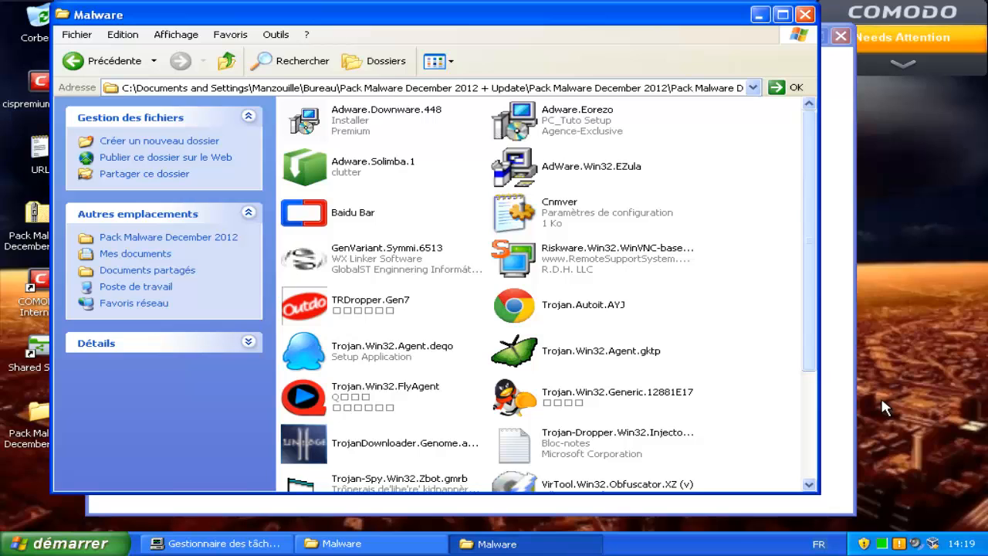
scroll(886, 409, "down", 4)
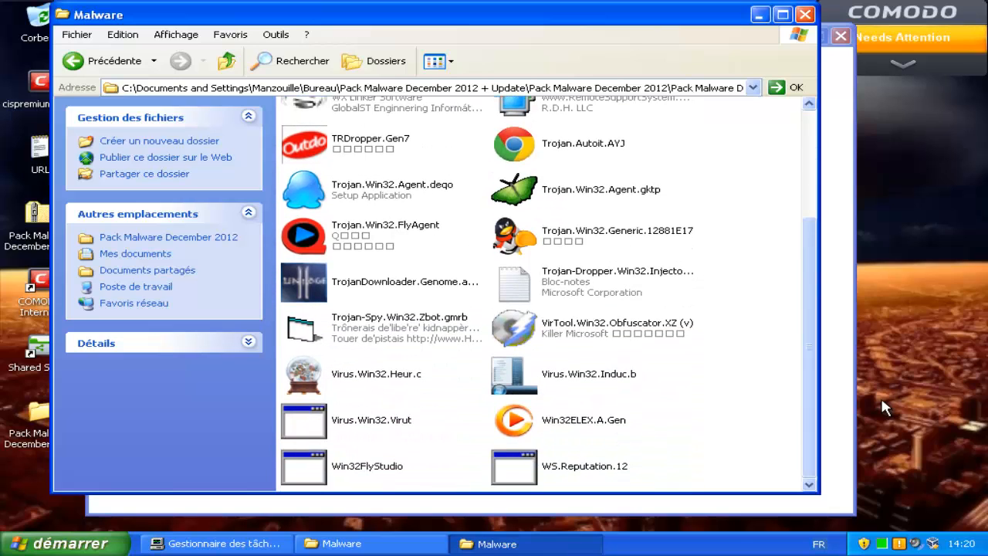
key("End")
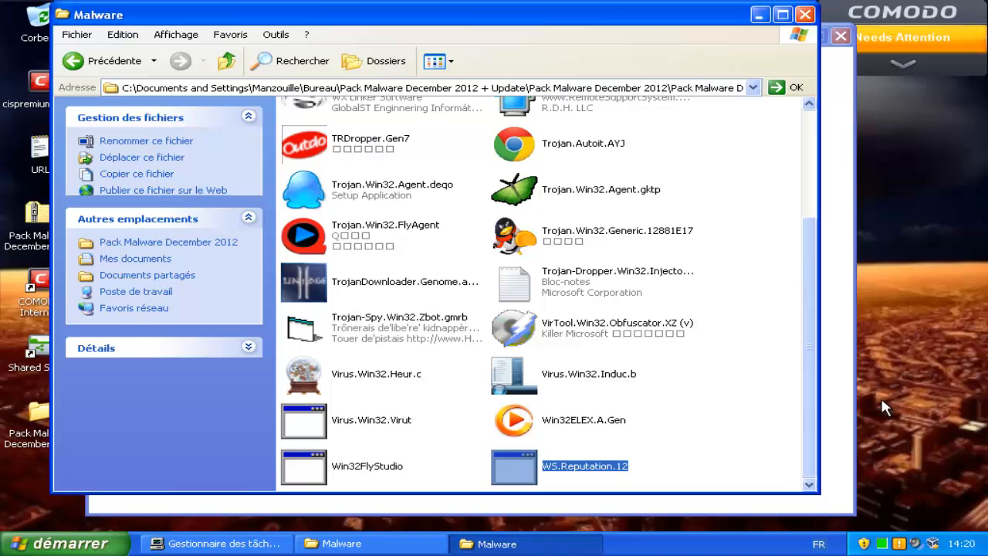
Run WS.Reputation.12, which opens a Win32 Tetris game, and drop the first I and S pieces.
key("Return")
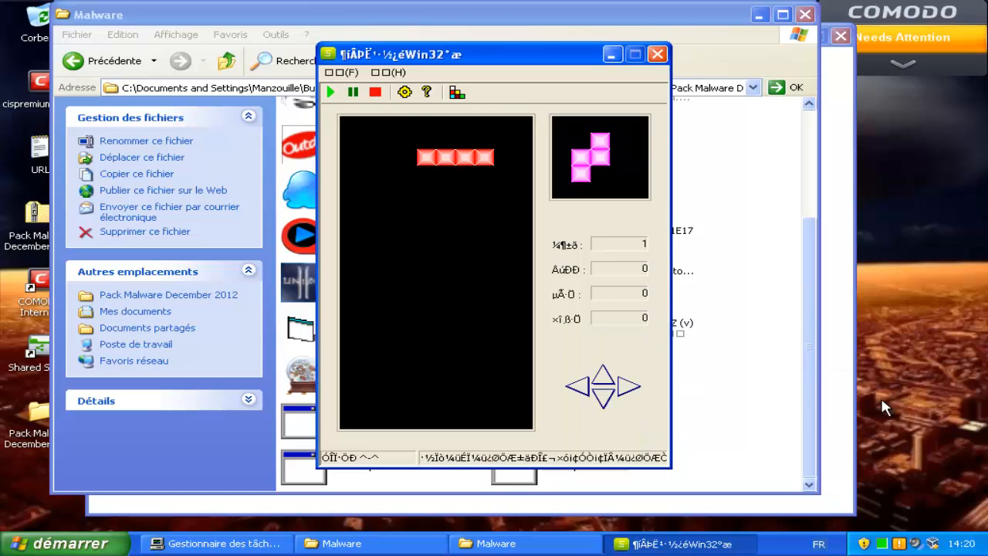
key("Left")
key("Left")
key("Left")
key("Left")
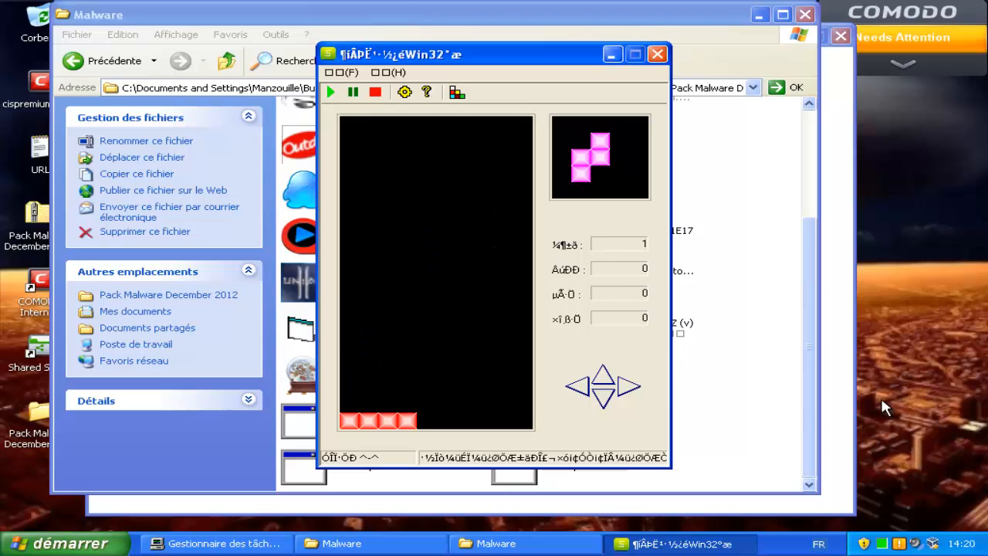
key("Right")
key("Right")
key("Right")
key("Right")
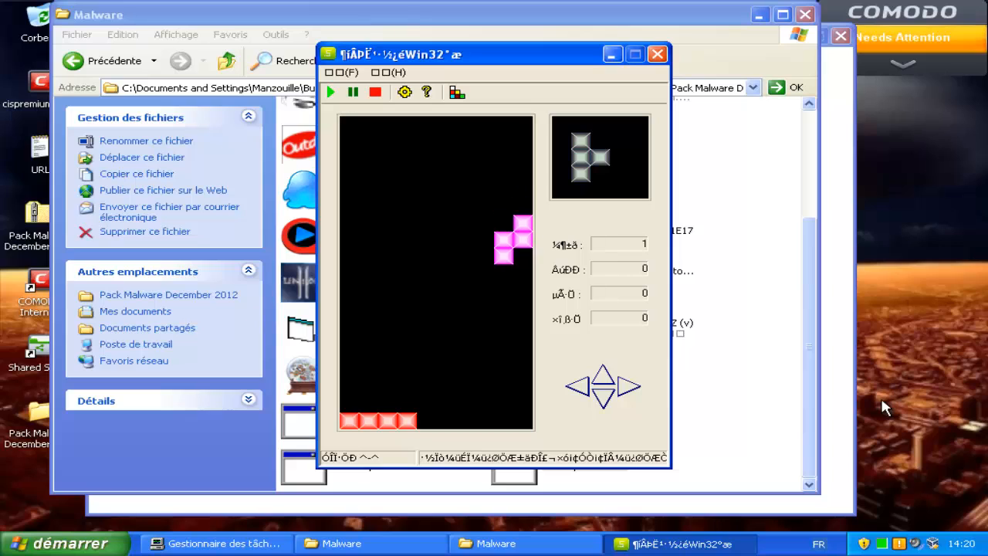
key("Down")
key("Down")
key("Down")
key("Down")
key("Down")
key("Down")
key("Down")
key("Down")
key("Down")
key("Down")
key("Down")
key("Down")
key("Down")
key("Down")
key("Down")
key("Down")
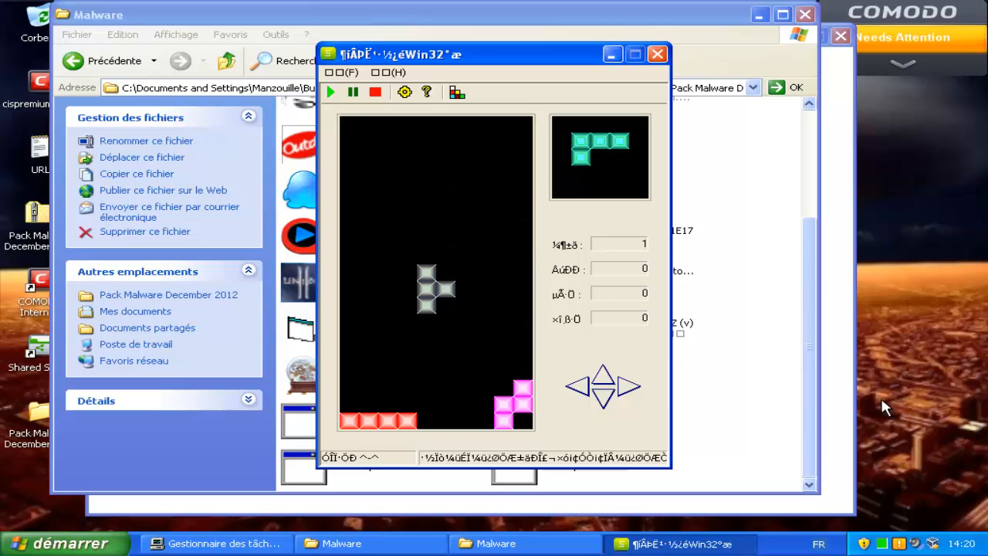
key("Right")
key("Down")
key("Down")
key("Down")
Place the teal L, orange, blue Z, teal O, red T and blue O Tetris pieces.
key("Right")
key("Left")
key("Left")
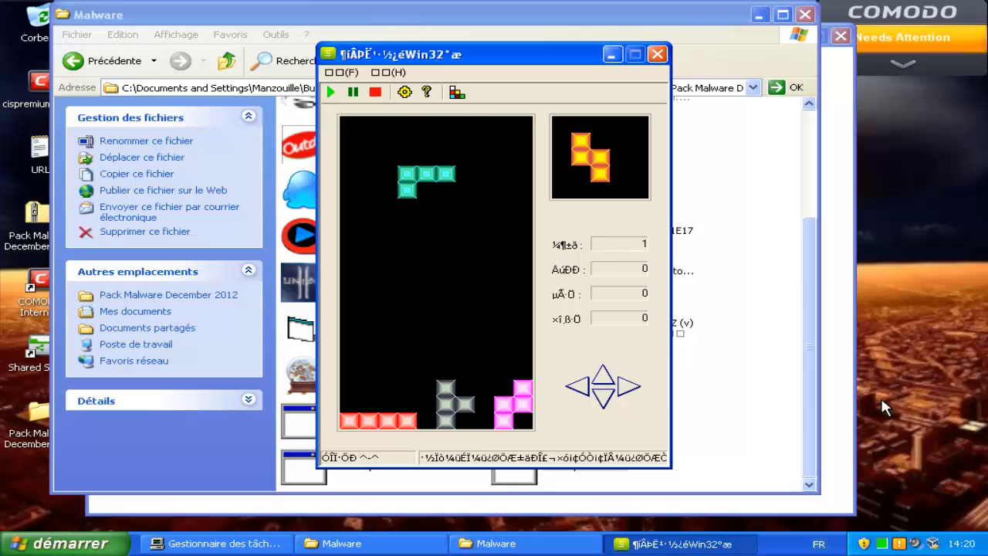
key("Up")
key("Up")
key("Left")
key("Left")
key("Left")
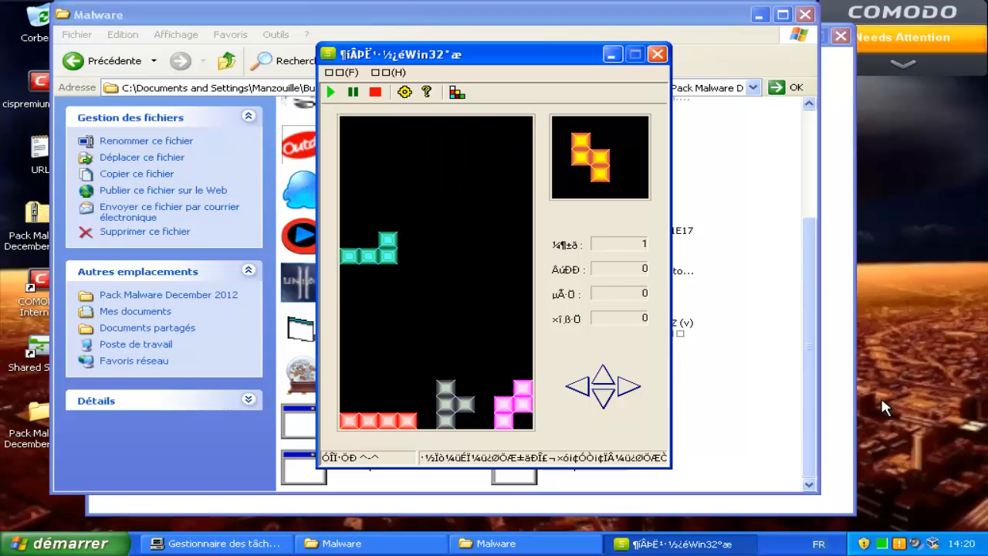
key("Down")
key("Down")
key("Down")
key("Down")
key("Down")
key("Down")
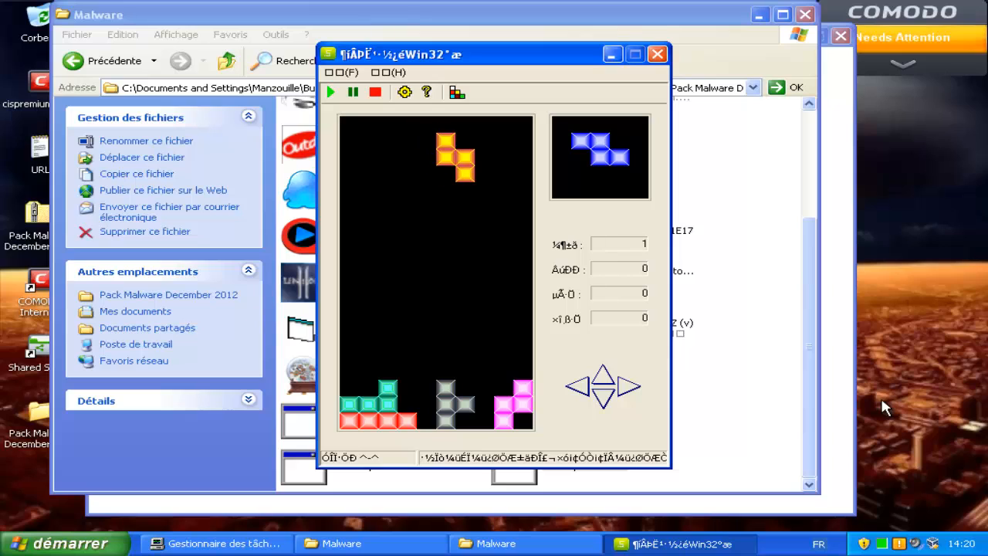
key("Right")
key("Right")
key("Right")
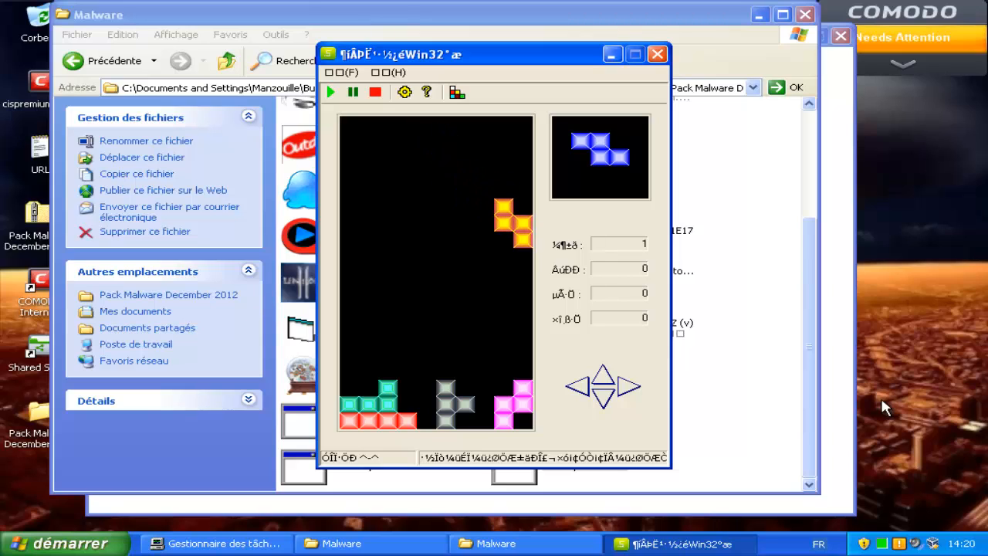
key("Left")
key("Down")
key("Down")
key("Down")
key("Down")
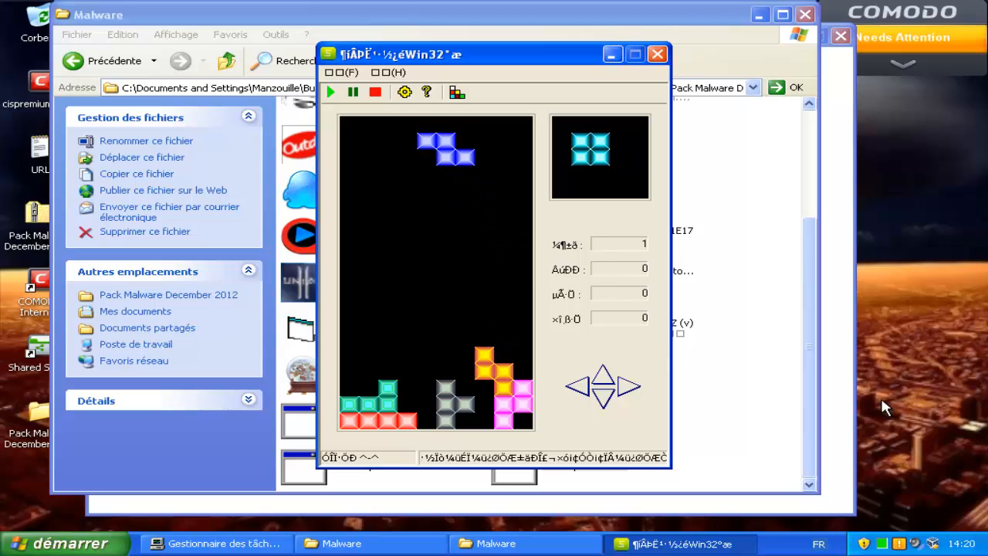
key("Left")
key("Up")
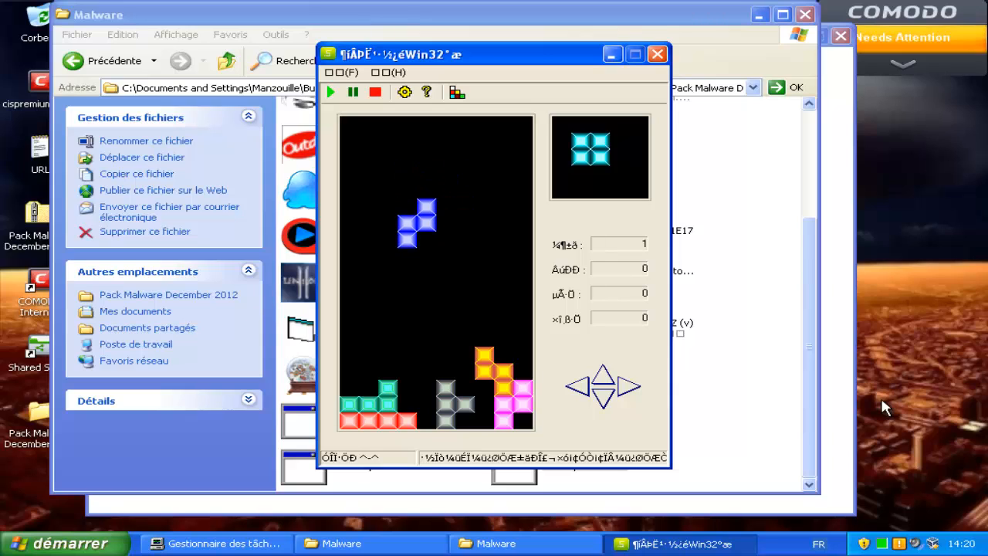
key("Right")
key("Right")
key("Right")
key("Right")
key("Right")
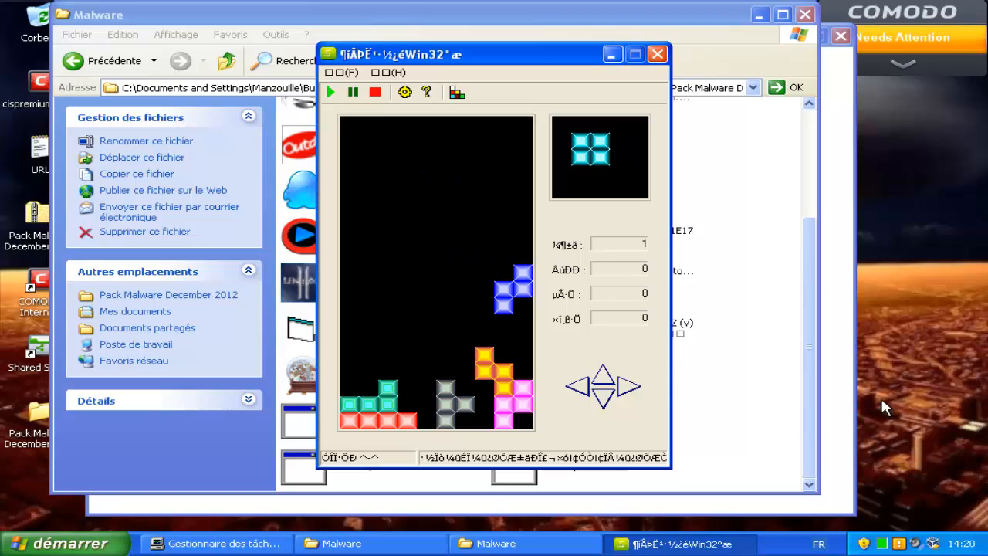
key("Left")
key("Left")
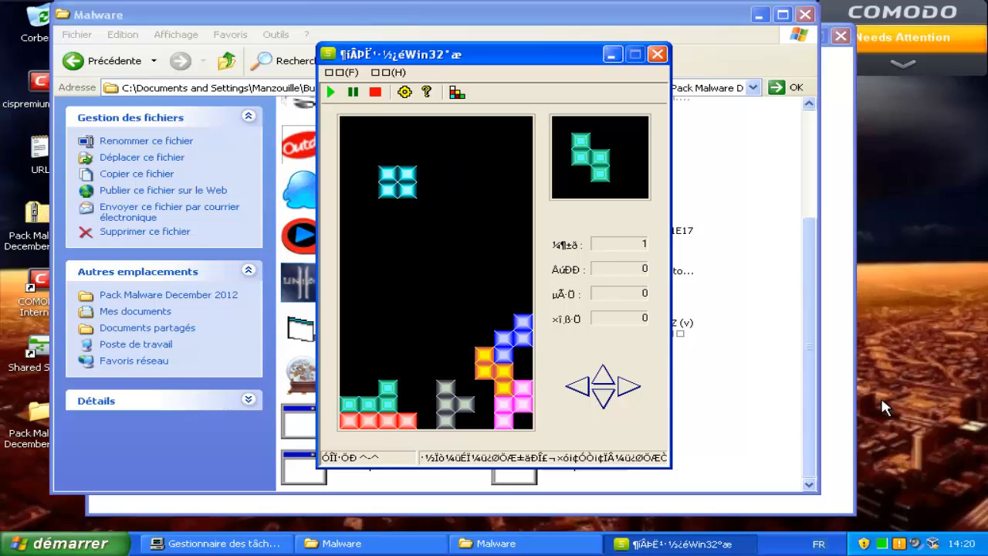
key("Left")
key("Left")
key("Down")
key("Down")
key("Down")
key("Down")
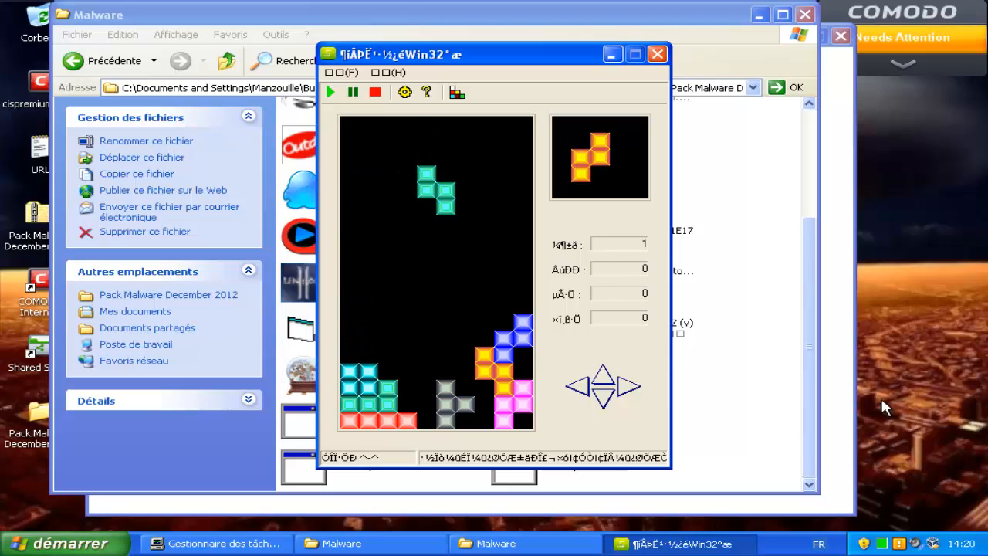
key("Down")
key("Down")
key("Down")
key("Down")
key("Down")
key("Down")
key("Down")
key("Down")
key("Down")
key("Down")
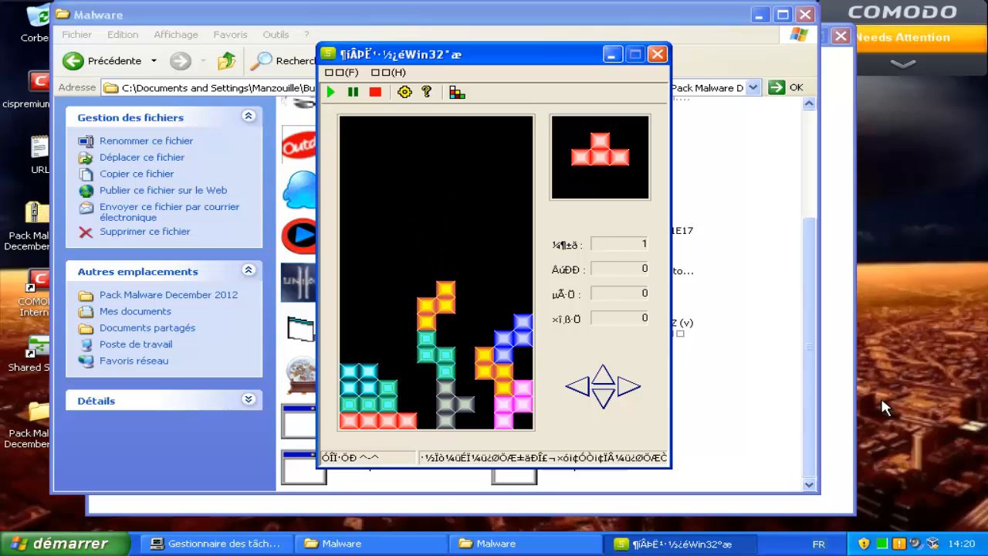
key("Left")
key("Left")
key("Left")
key("Down")
key("Down")
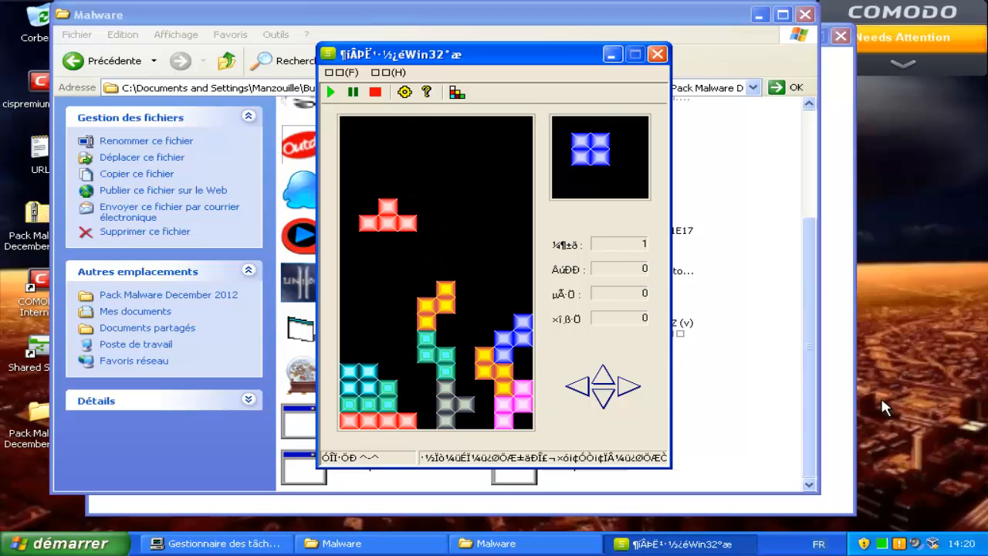
key("Down")
key("Down")
key("Down")
key("Down")
key("Down")
key("Down")
key("Down")
key("Down")
key("Right")
key("Right")
key("Right")
key("Right")
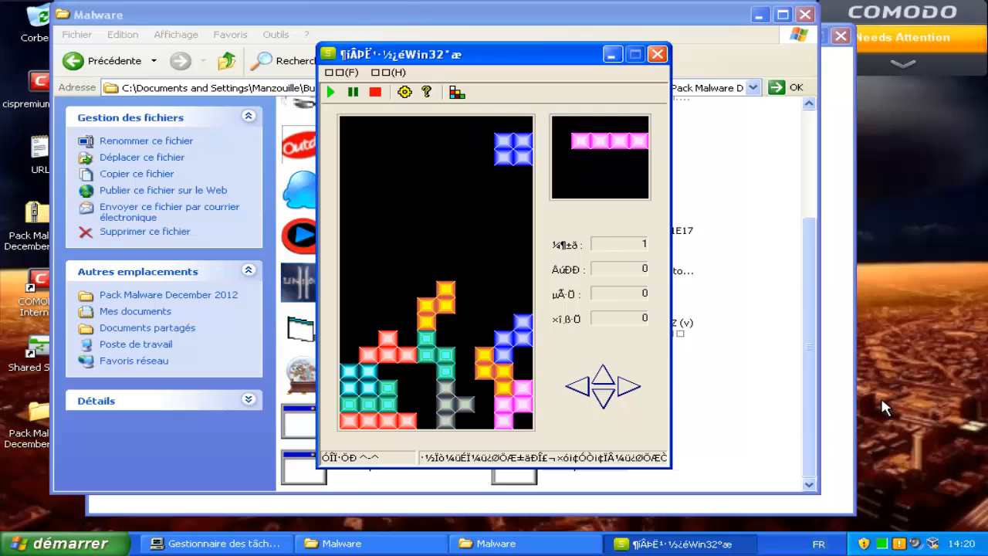
key("Down")
key("Down")
key("Down")
key("Down")
key("Down")
key("Down")
key("Down")
key("Down")
Stack magenta I pieces on the left wall, then drop green S, orange Z, blue J and pink S pieces.
key("Left")
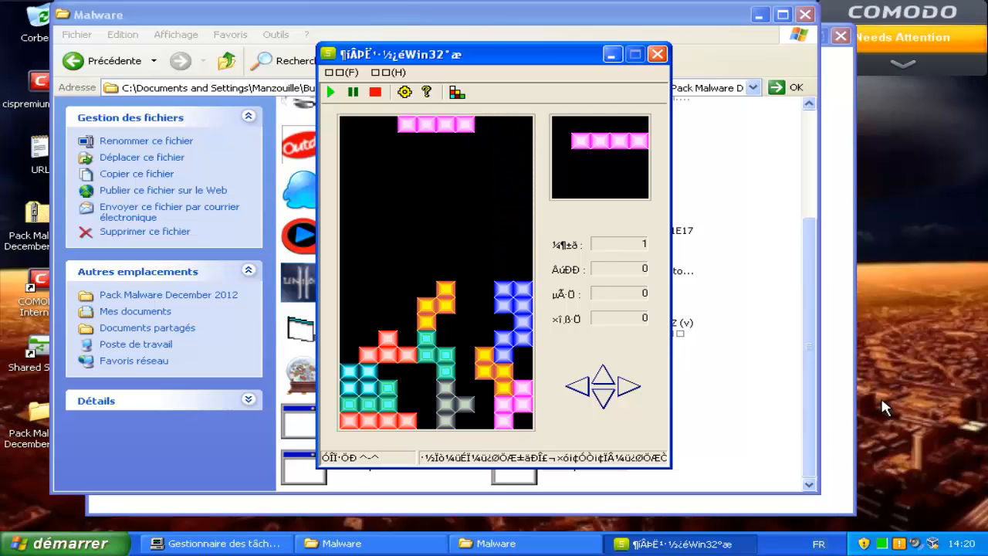
key("Up")
key("Left")
key("Left")
key("Left")
key("Left")
key("Down")
key("Down")
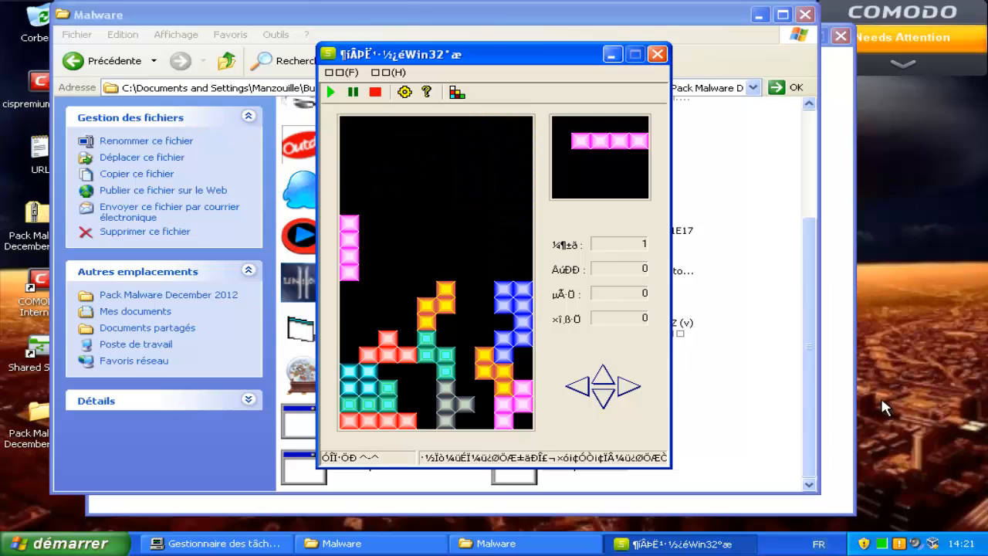
key("Down")
key("Down")
key("Down")
key("Down")
key("Down")
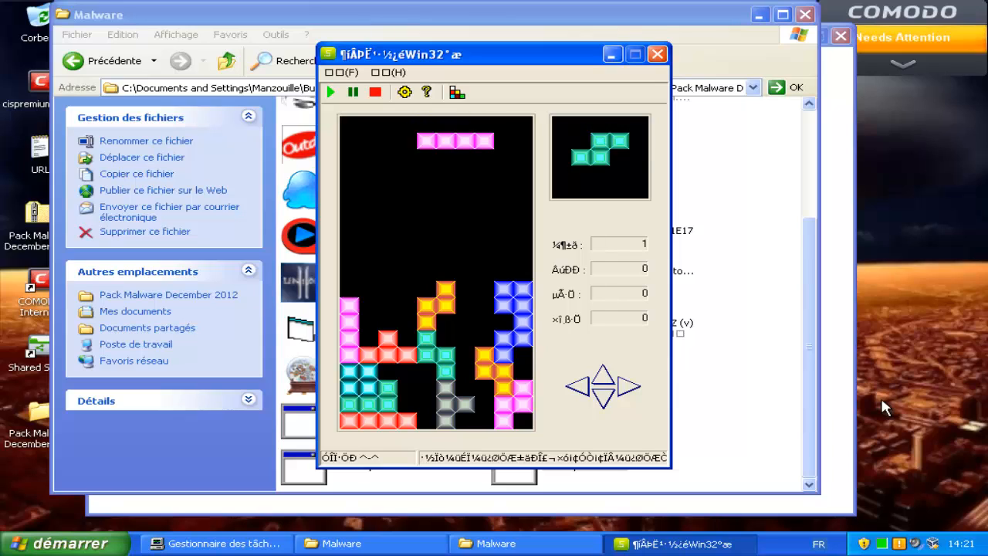
key("Up")
key("Left")
key("Left")
key("Left")
key("Left")
key("Left")
key("Down")
key("Down")
key("Down")
key("Down")
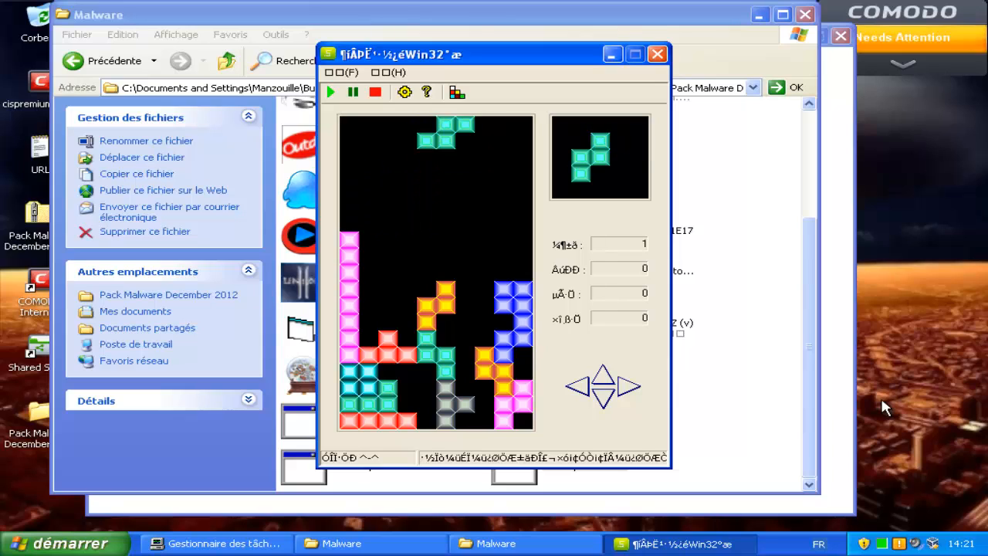
key("Left")
key("Left")
key("Left")
key("Left")
key("Down")
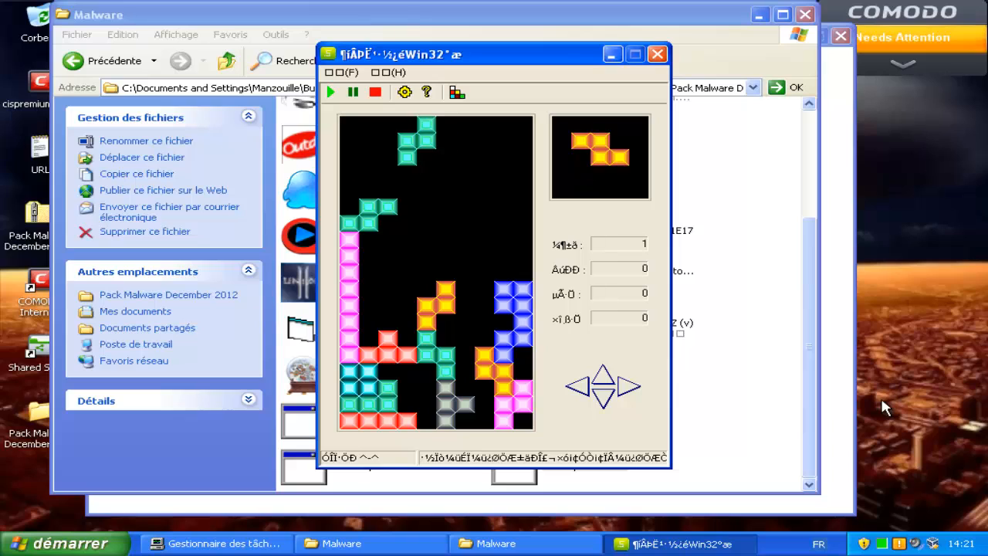
key("Left")
key("Left")
key("Left")
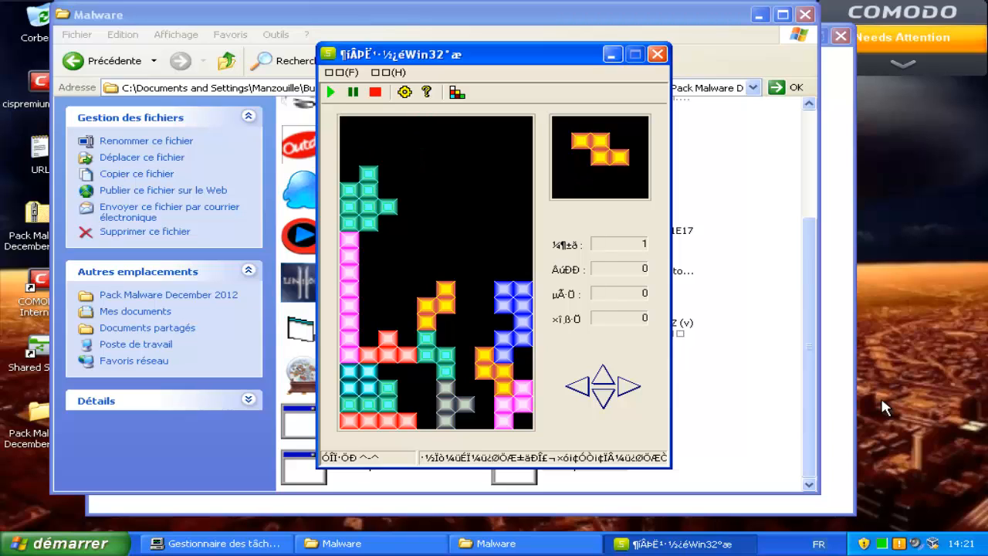
key("Left")
key("Left")
key("Left")
key("Left")
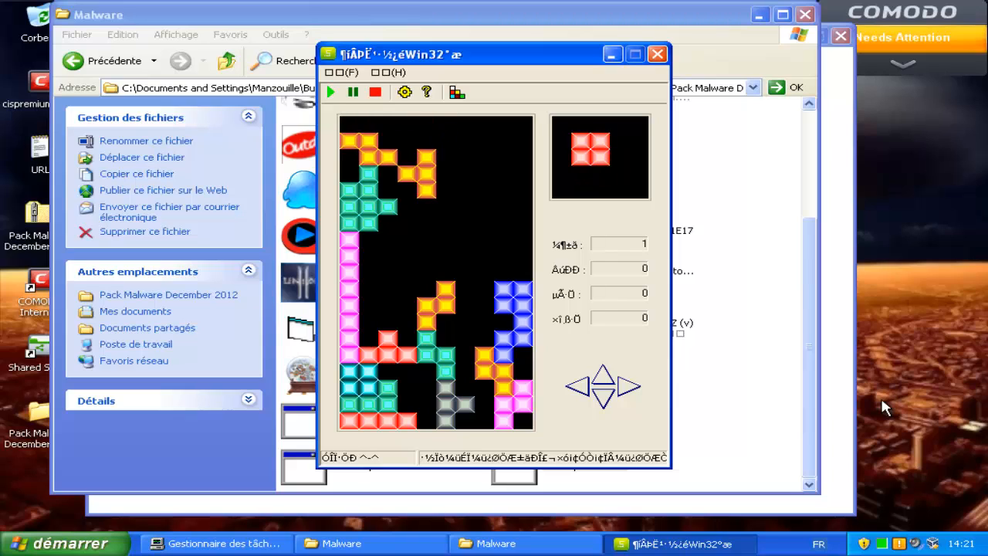
key("Left")
key("Left")
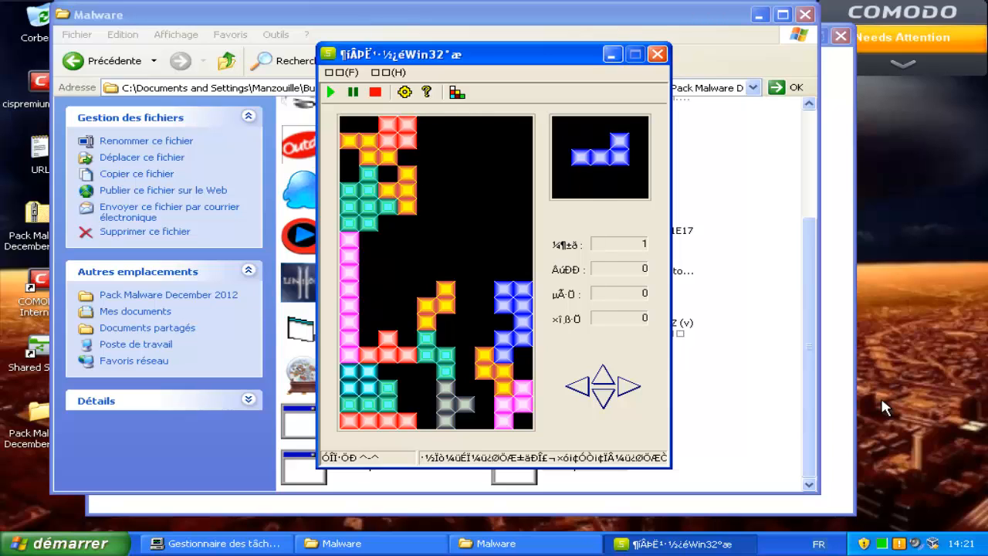
key("Right")
key("Right")
key("Right")
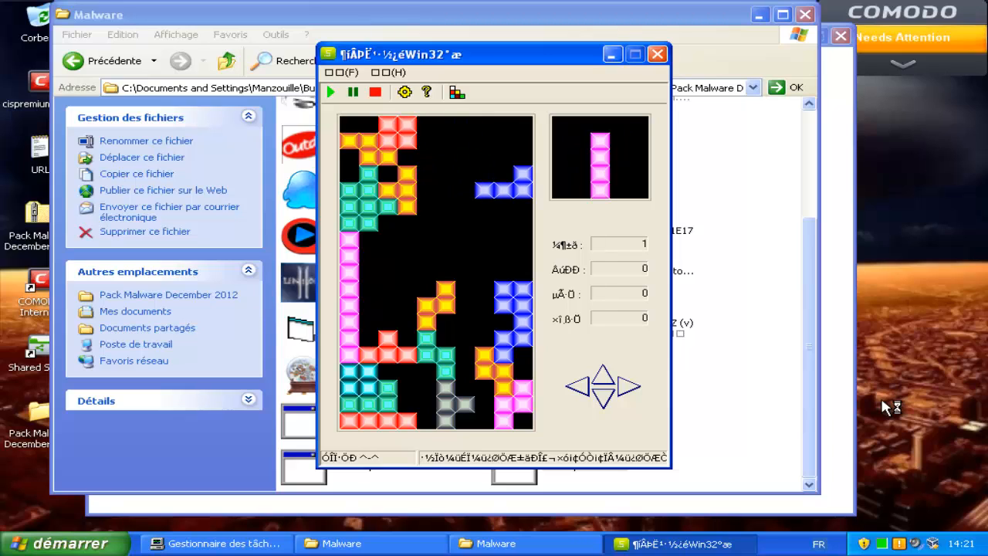
key("Down")
key("Right")
key("Right")
key("Right")
key("Right")
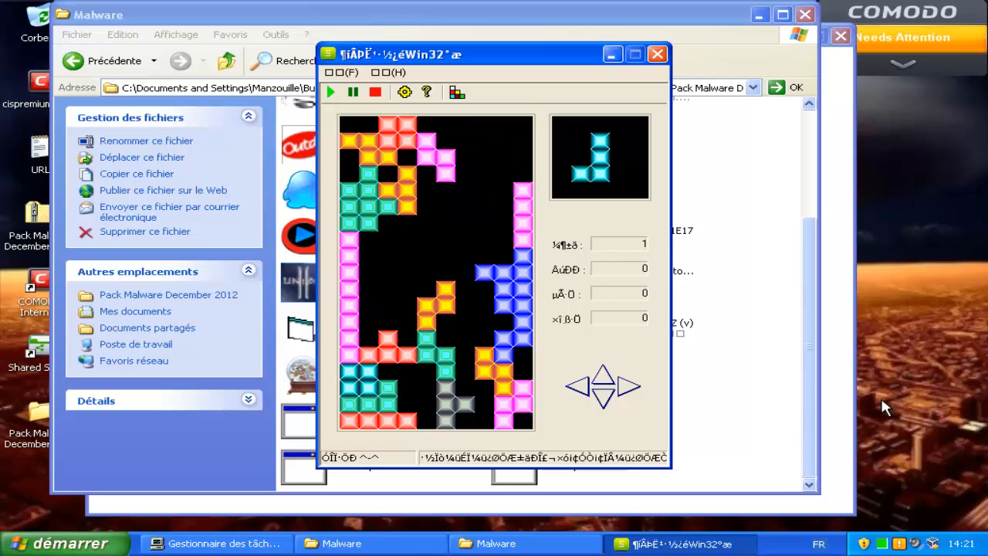
key("Down")
key("Right")
key("Right")
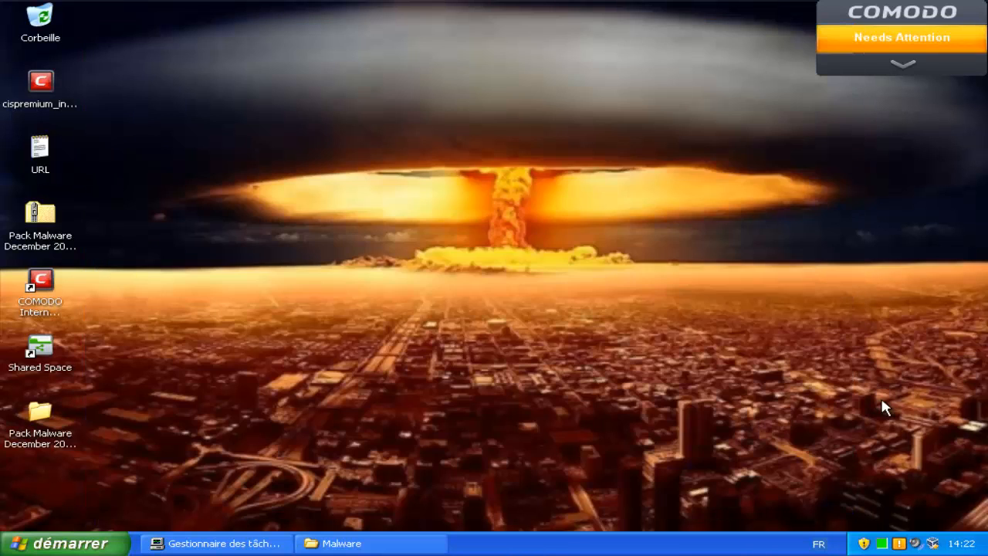
Dismiss the cannot-find-file error left behind by the Tetris sample.
key("Return")
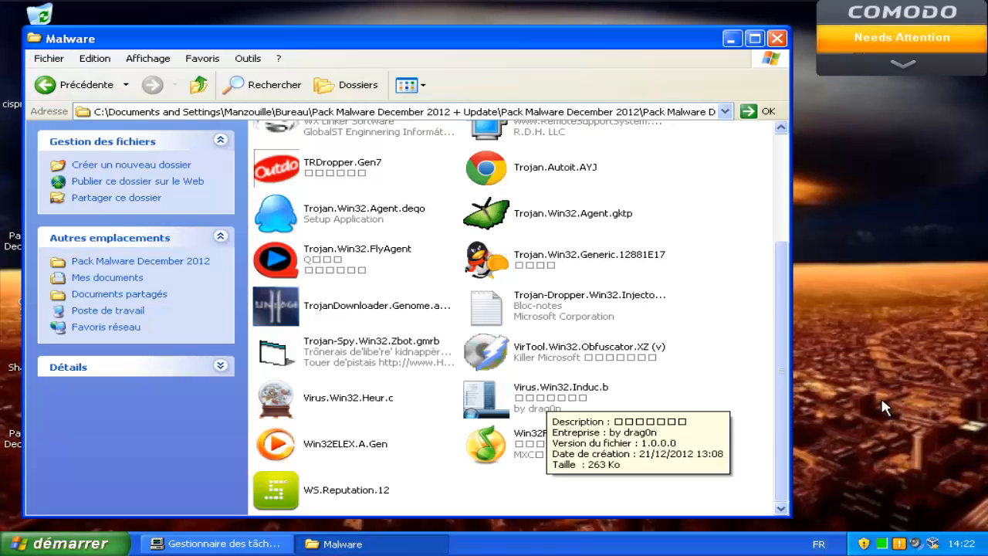
Run Virus.Win32.Induc.b, dismiss its access-denied error, then launch Trojan.Win32.Agent.deqo.
left_click(545, 396)
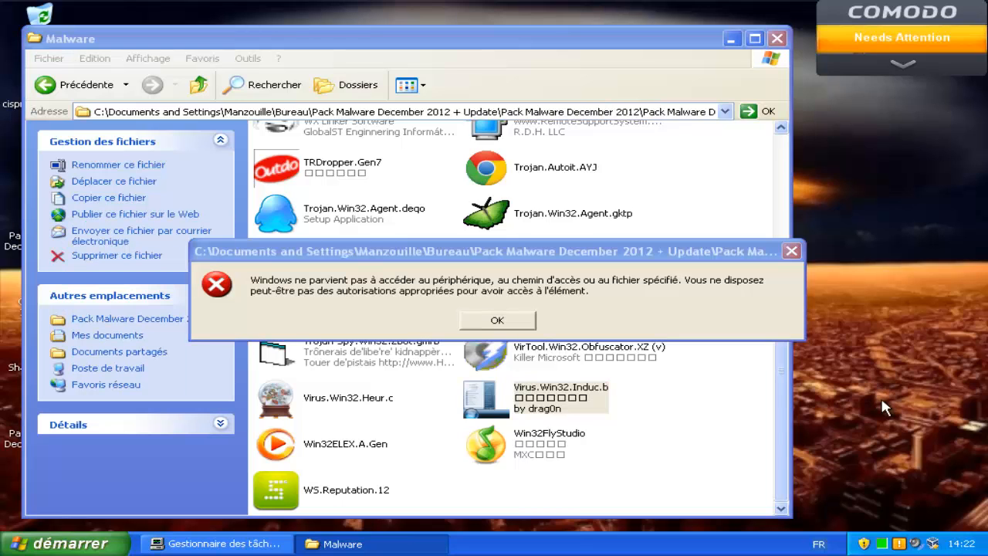
key("Return")
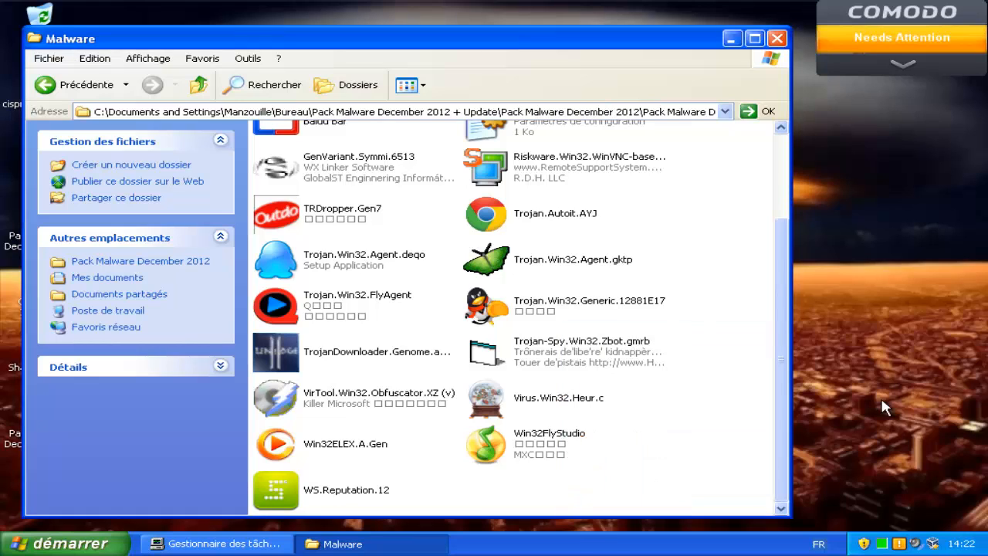
key("Down")
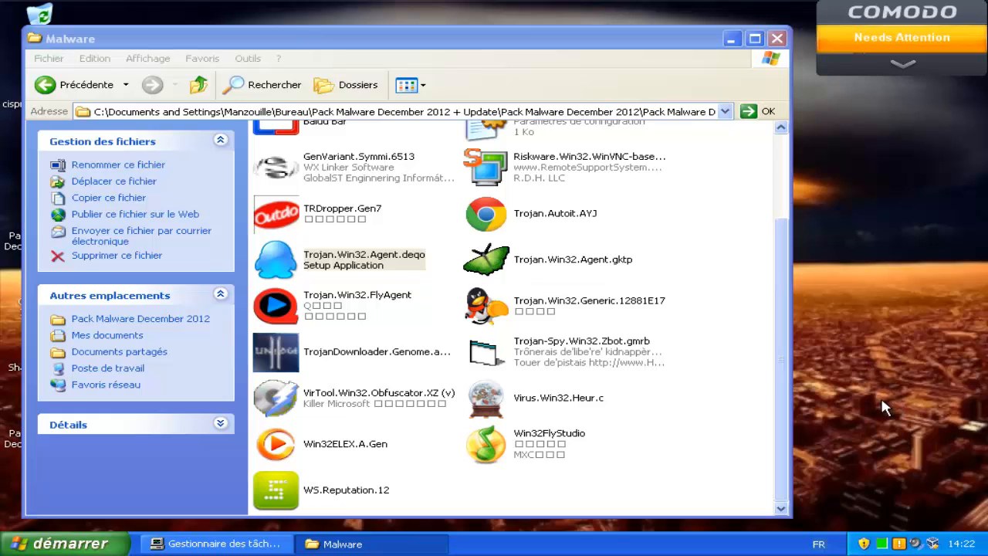
left_click_drag(781, 360, 781, 273)
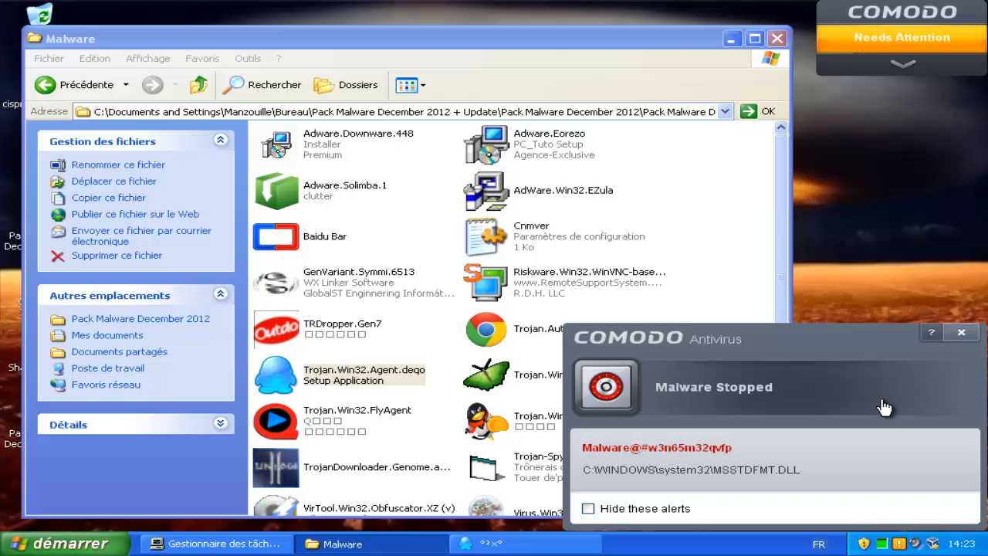
Close the Malware Stopped alert, dismiss the irsetup error, and launch Adware.Eorezo.
left_click(961, 331)
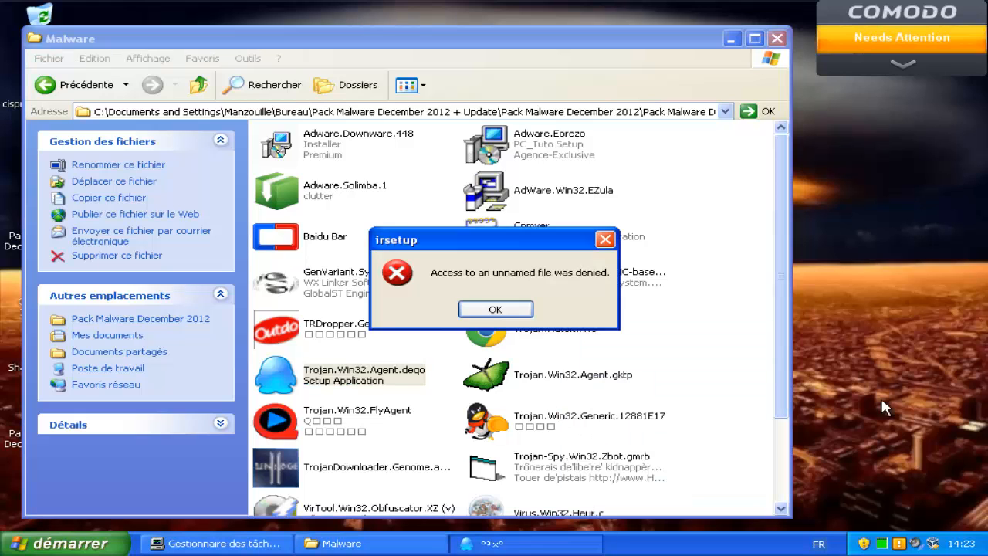
left_click(496, 310)
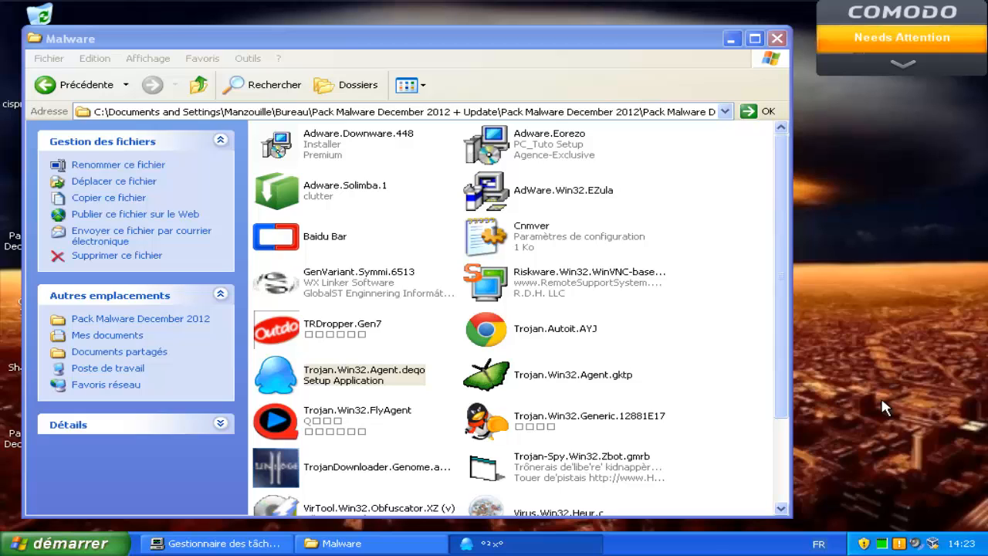
left_click(541, 144)
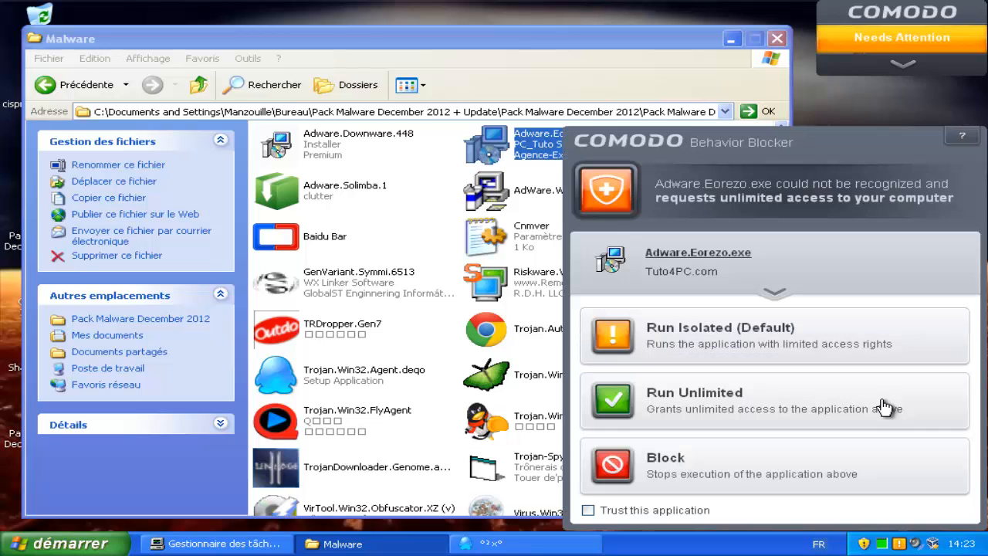
Block Adware.Eorezo, then run TRDropper.Gen7 and dismiss its application error.
left_click(885, 408)
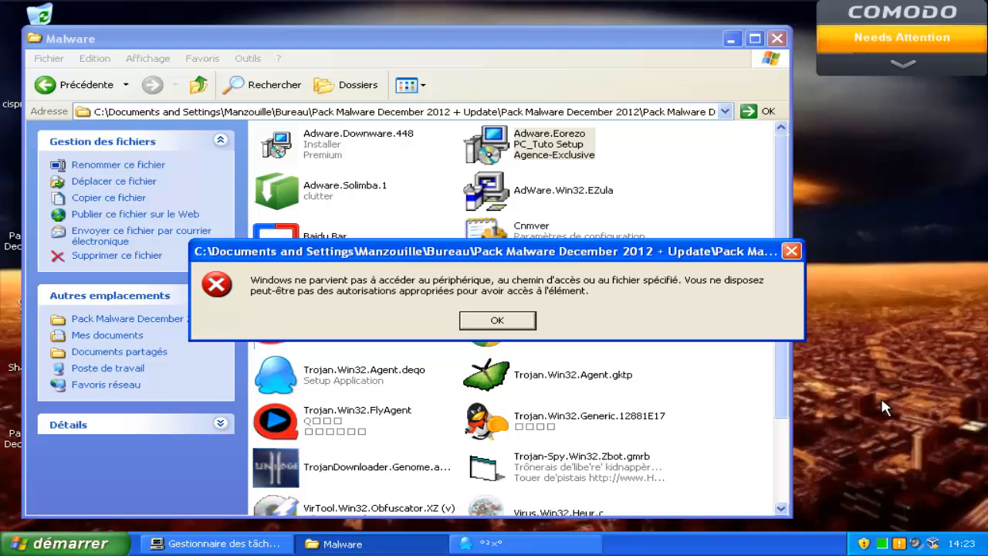
key("Return")
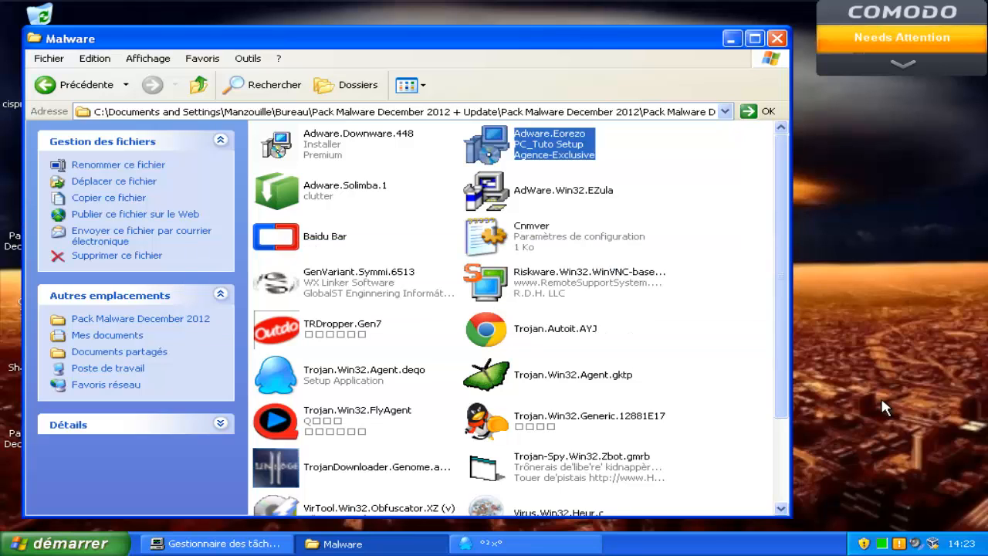
key("t")
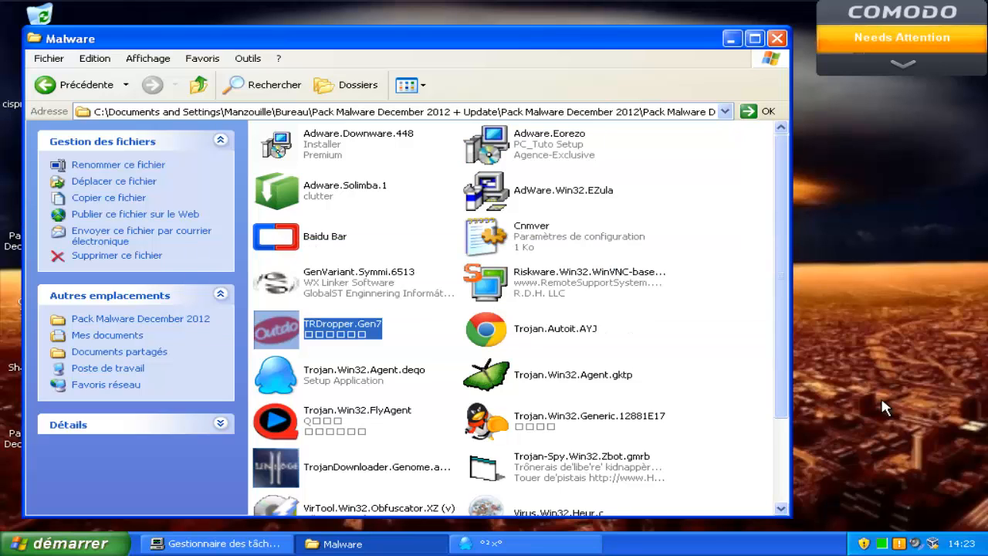
key("Return")
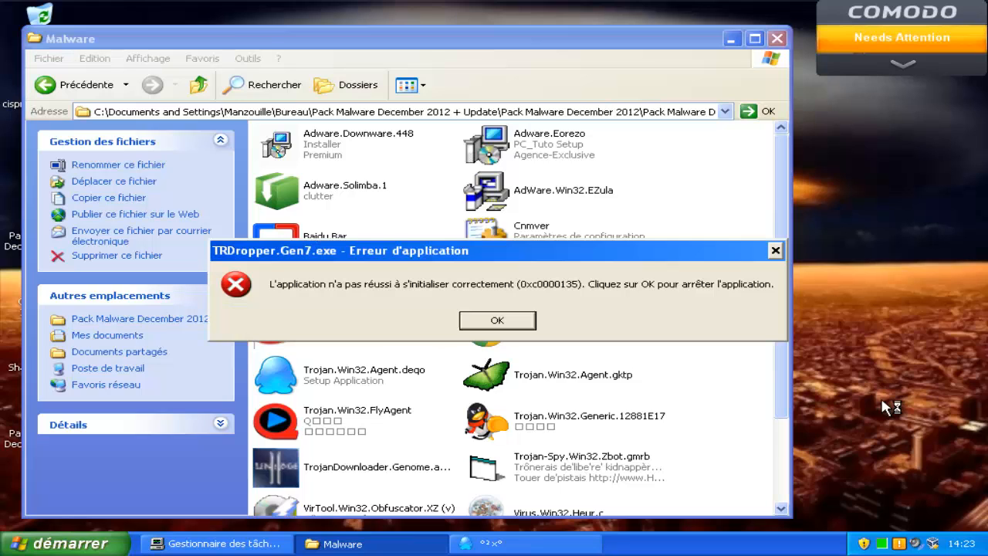
key("Return")
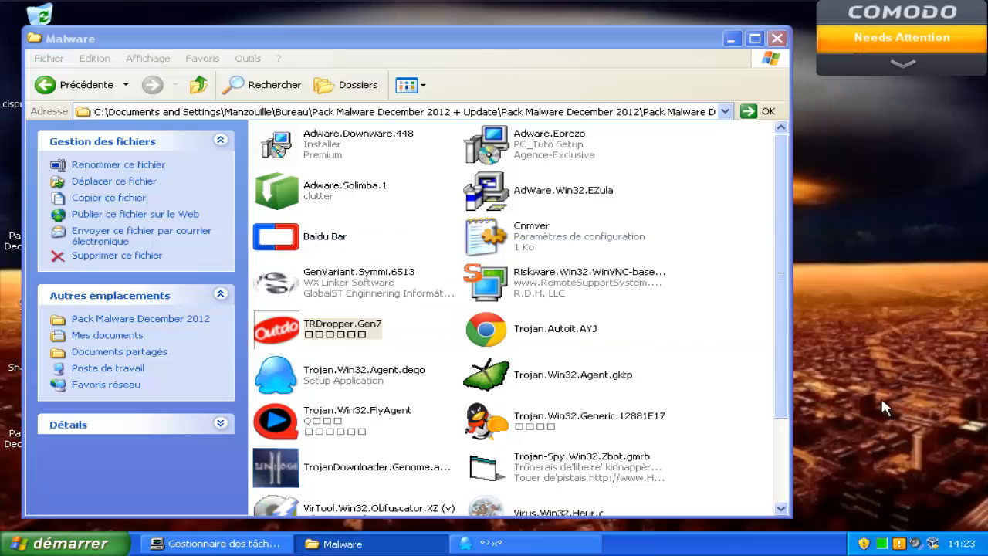
Run TrojanDownloader.Genome.adgd, block its unlimited-access request and dismiss the access-denied error.
key("Down")
key("Down")
key("Down")
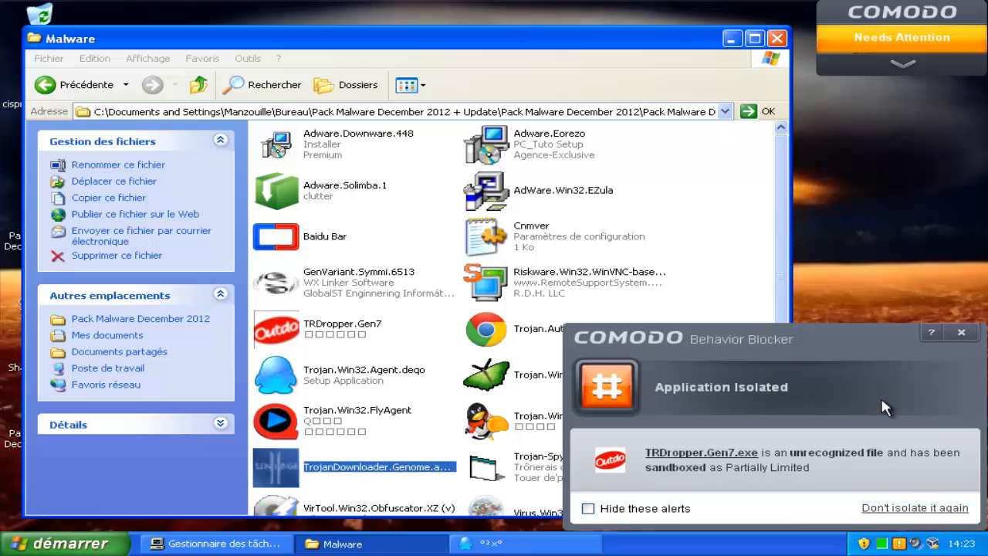
key("Return")
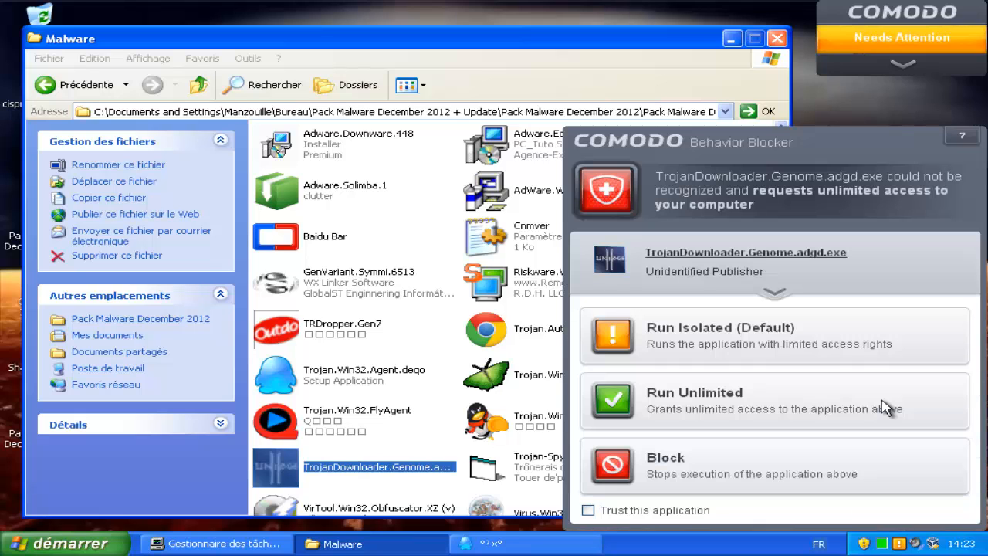
key("Return")
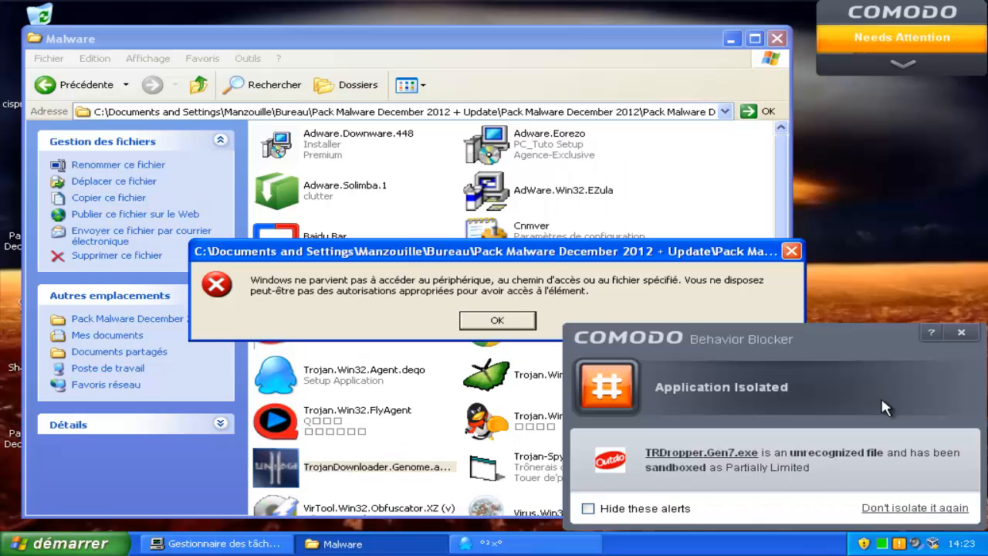
key("Return")
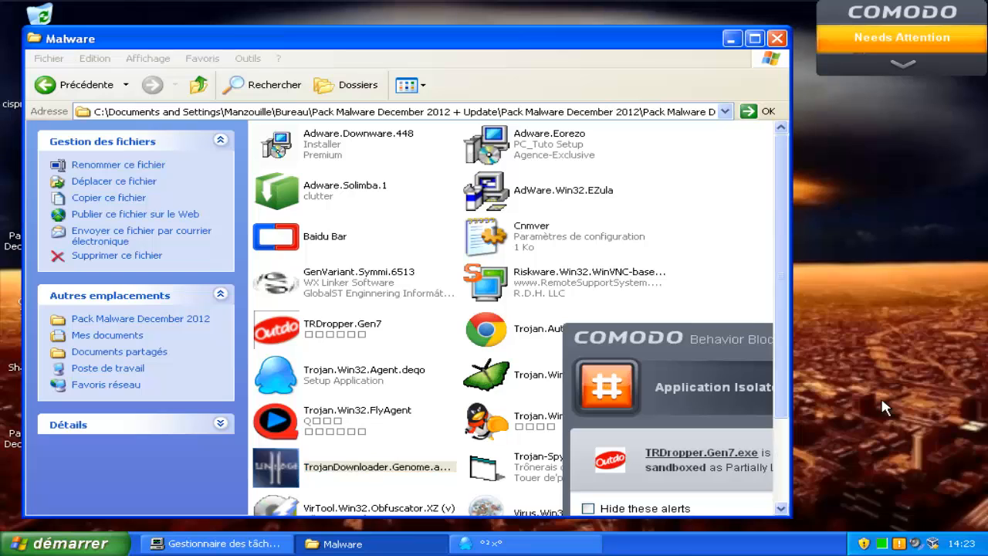
Close the Malware samples Explorer window so only the Windows XP desktop remains.
key("alt+F4")
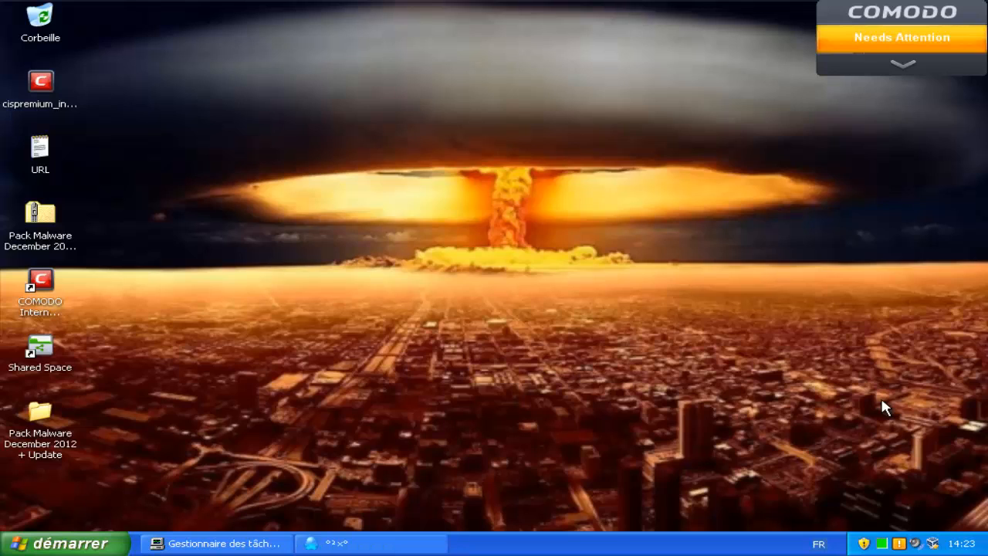
key("F9")
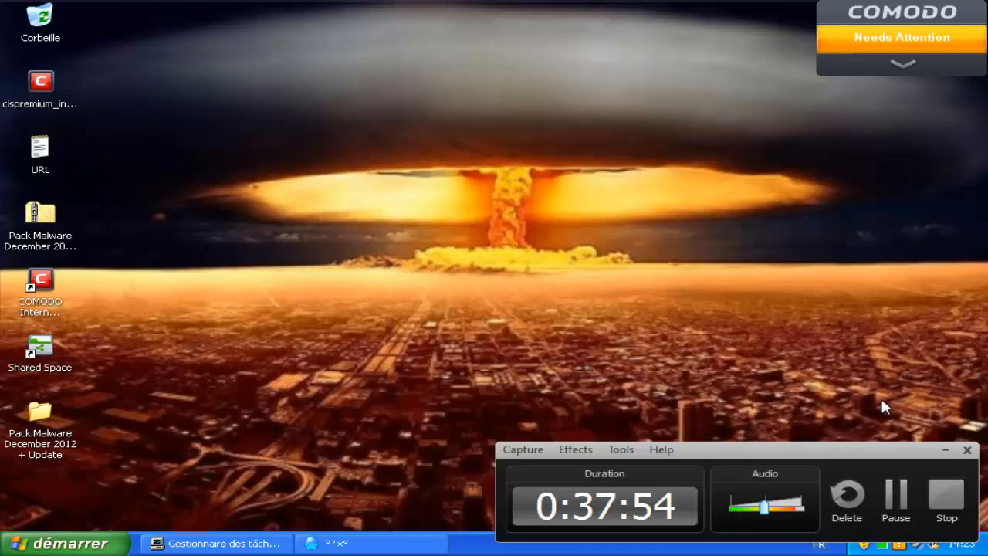